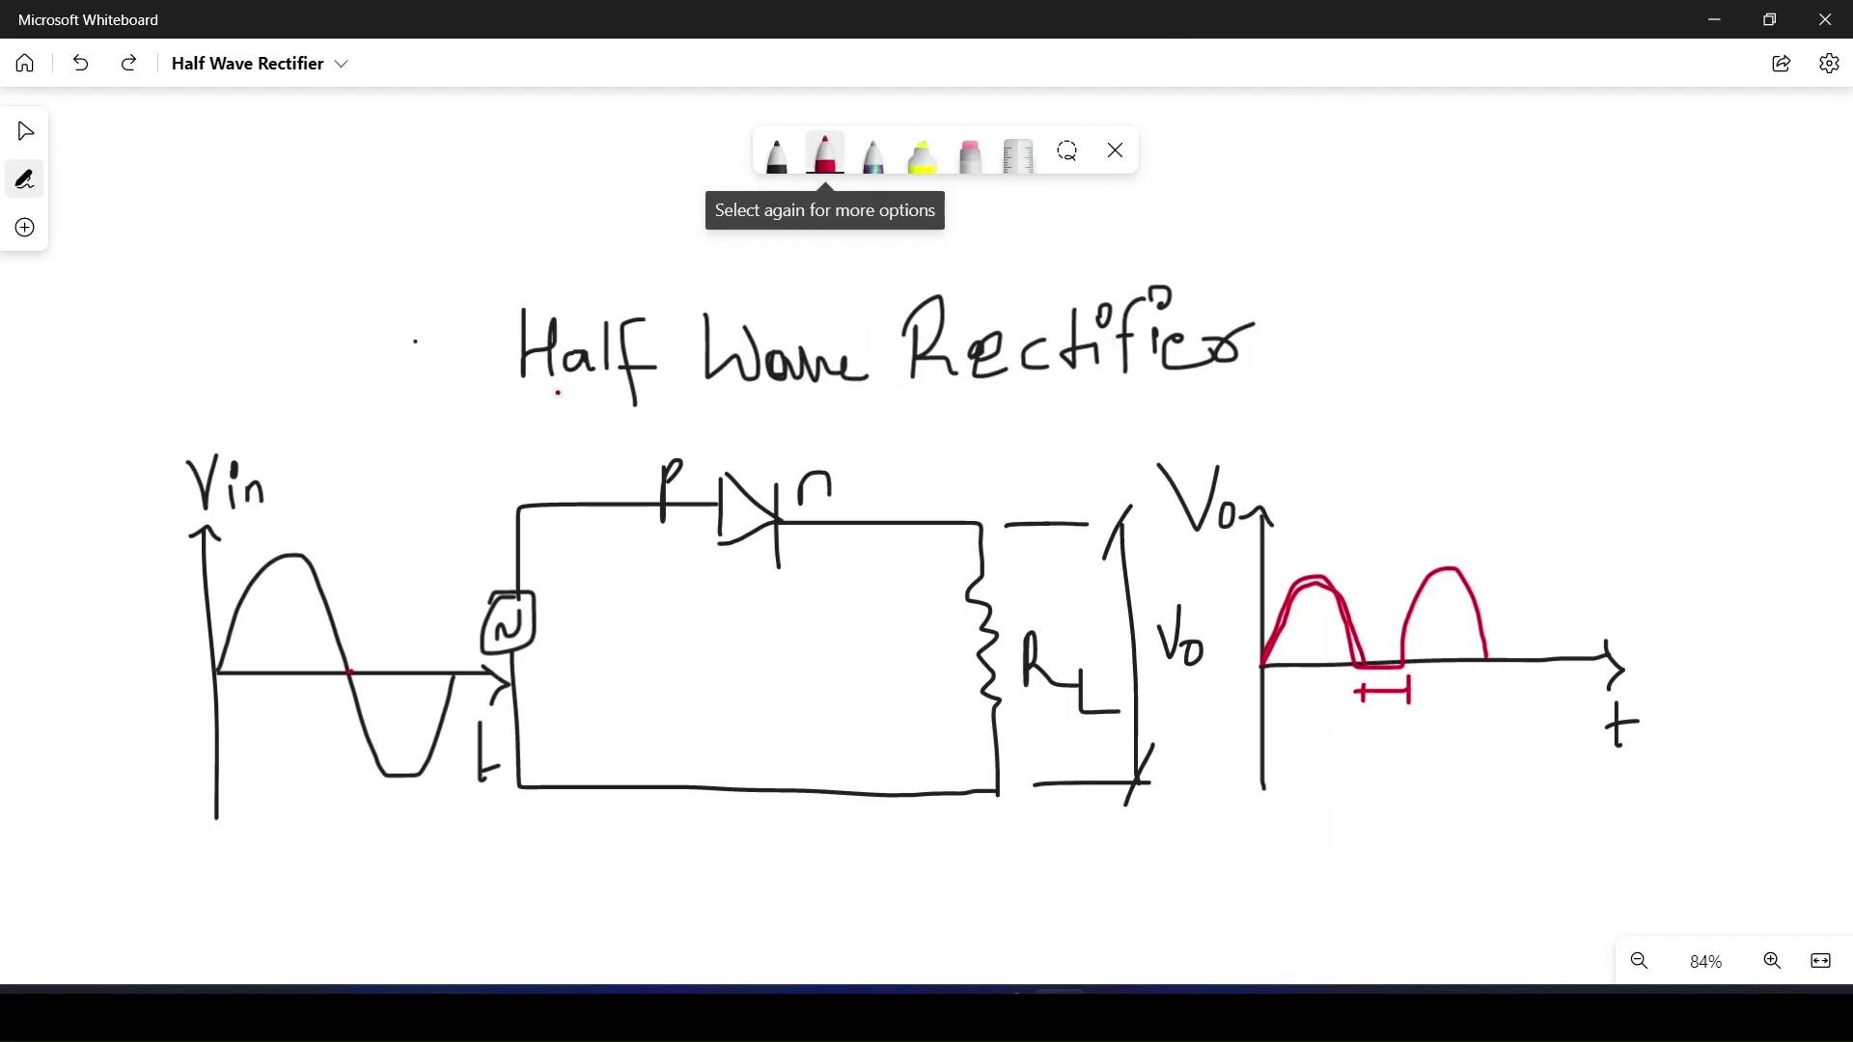
Draw a red line beneath the 'Half Wave Rectifier' title
{"action": "left_click_drag", "start_coordinate": [547, 399], "coordinate": [1226, 414]}
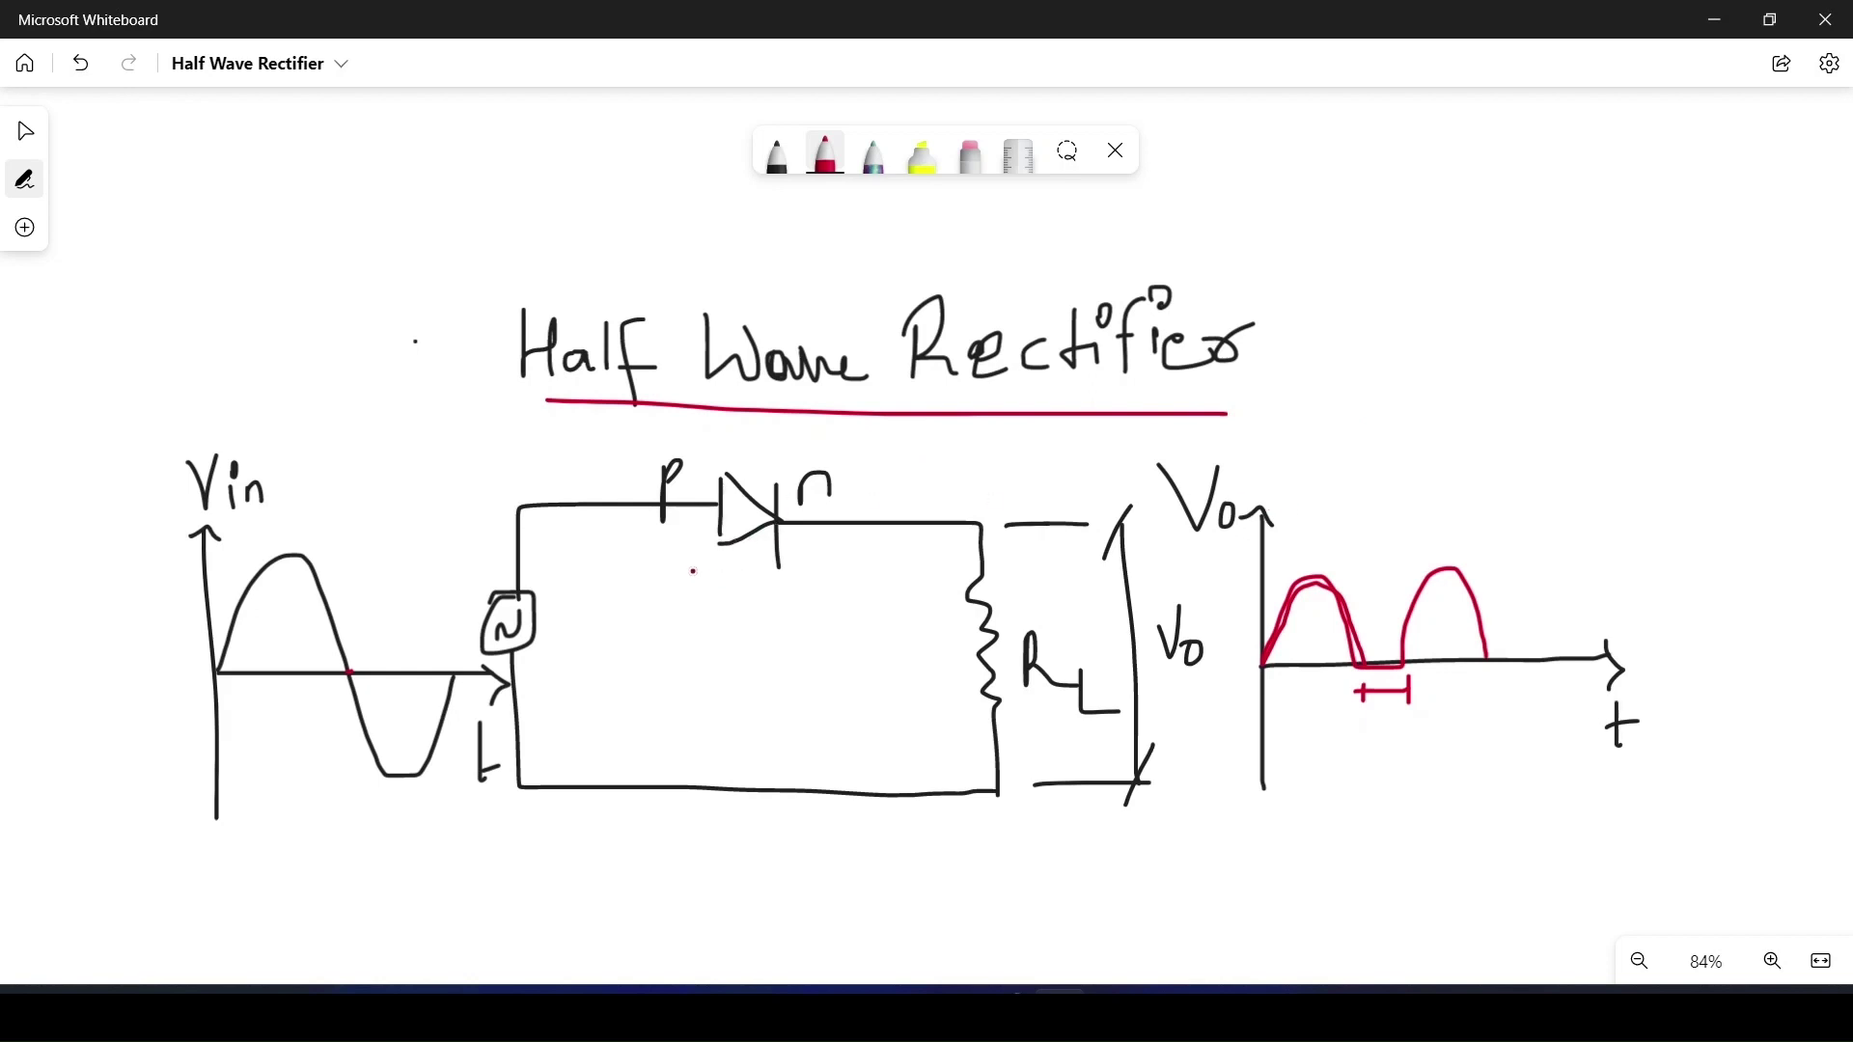
Underline the diode in red, label the source Vac, and add a small arrow under the output graph
{"action": "left_click_drag", "start_coordinate": [693, 571], "coordinate": [812, 579]}
{"action": "mouse_move", "coordinate": [557, 606]}
{"action": "left_mouse_down"}
{"action": "mouse_move", "coordinate": [565, 629]}
{"action": "mouse_move", "coordinate": [587, 601]}
{"action": "mouse_move", "coordinate": [585, 664]}
{"action": "mouse_move", "coordinate": [627, 666]}
{"action": "left_mouse_up"}
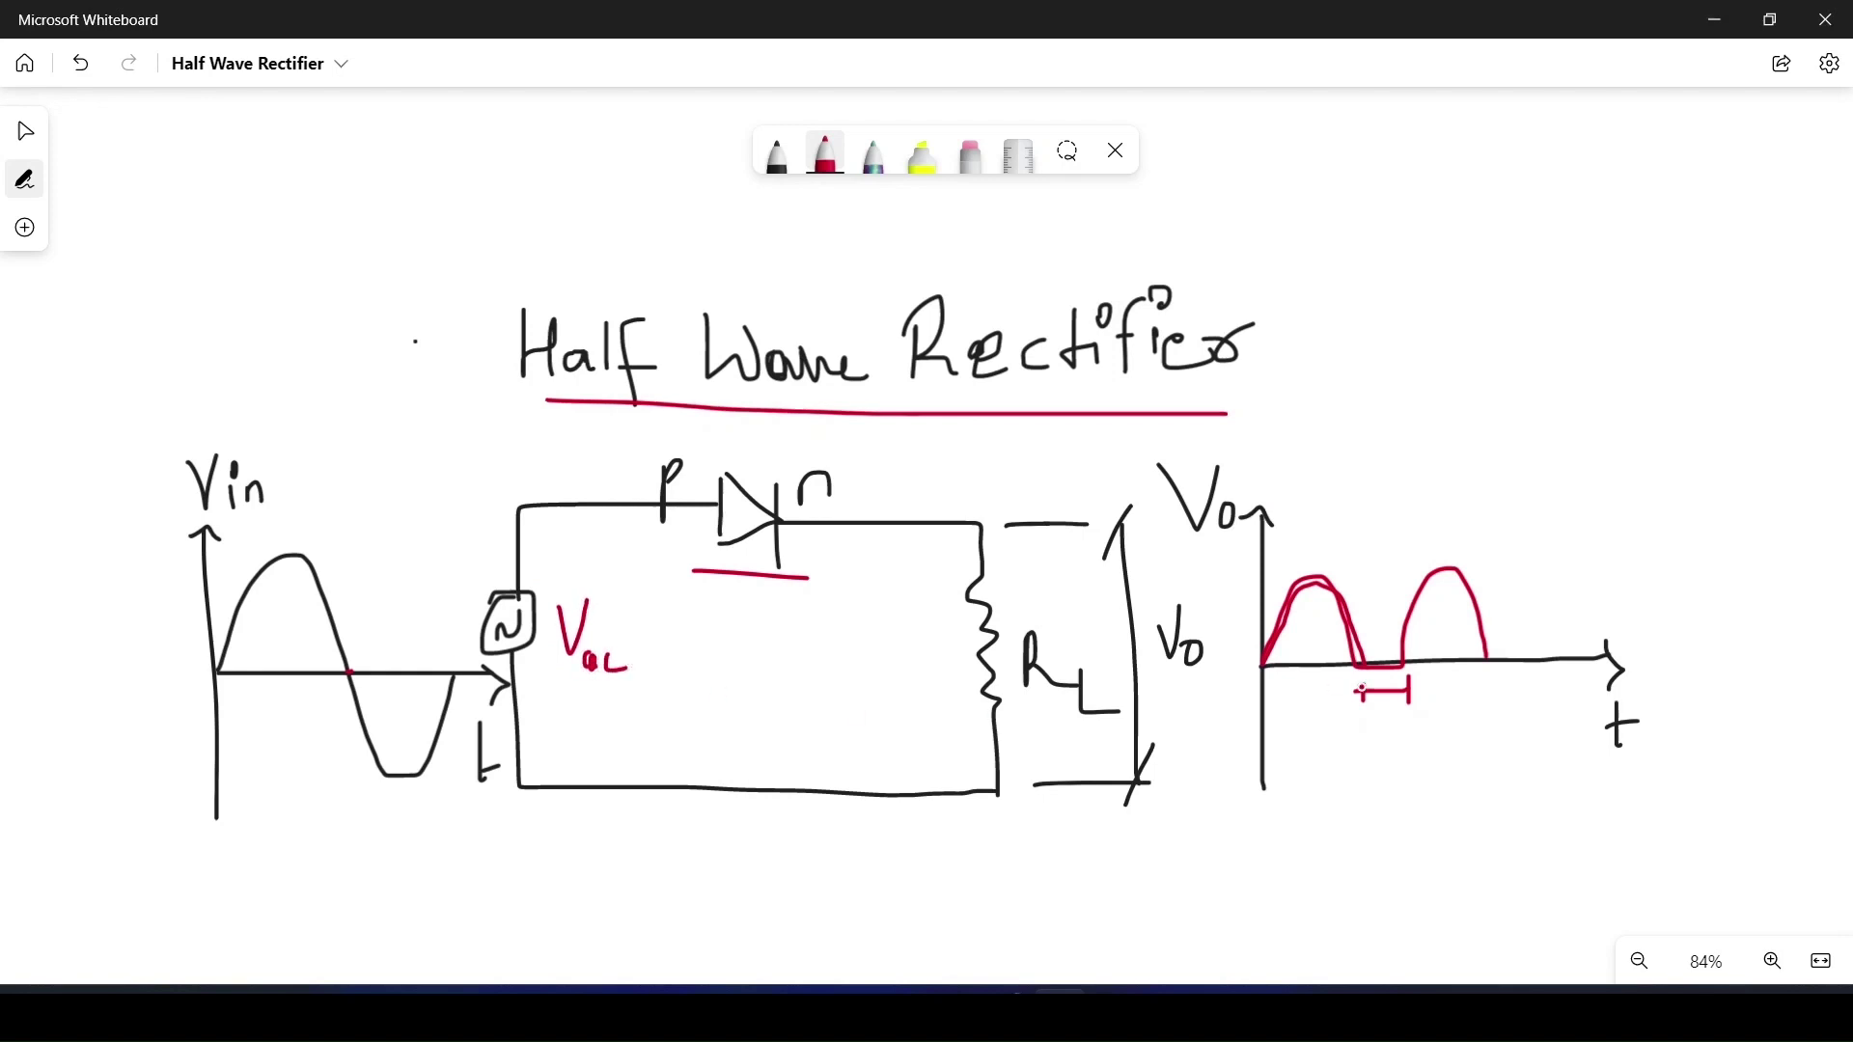
{"action": "left_click_drag", "start_coordinate": [1318, 769], "coordinate": [1404, 784]}
Draw a curved red arrow from the title to a handwritten 'AC → DC' note
{"action": "mouse_move", "coordinate": [1179, 273]}
{"action": "left_mouse_down"}
{"action": "mouse_move", "coordinate": [1265, 242]}
{"action": "mouse_move", "coordinate": [1273, 219]}
{"action": "mouse_move", "coordinate": [1300, 233]}
{"action": "mouse_move", "coordinate": [1300, 271]}
{"action": "left_mouse_up"}
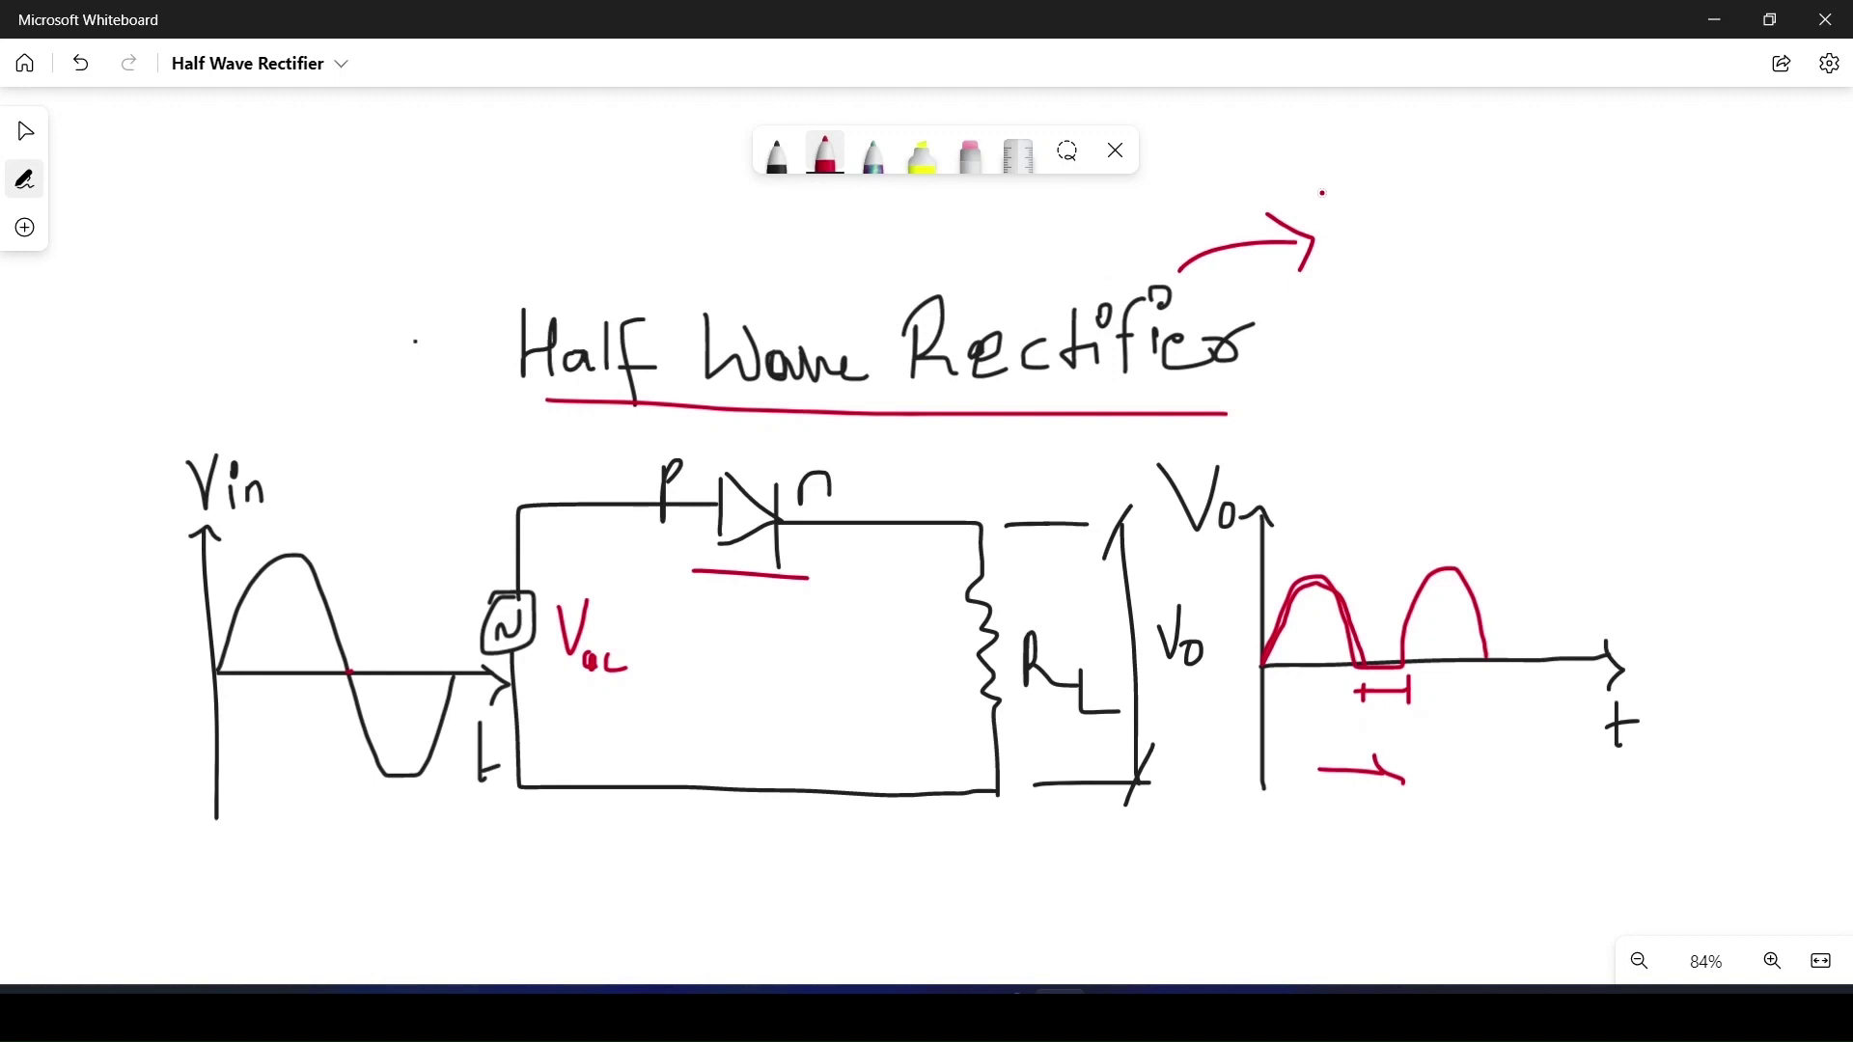
{"action": "mouse_move", "coordinate": [1348, 207]}
{"action": "left_mouse_down"}
{"action": "mouse_move", "coordinate": [1356, 188]}
{"action": "mouse_move", "coordinate": [1381, 233]}
{"action": "mouse_move", "coordinate": [1545, 196]}
{"action": "mouse_move", "coordinate": [1548, 221]}
{"action": "mouse_move", "coordinate": [1718, 199]}
{"action": "left_mouse_up"}
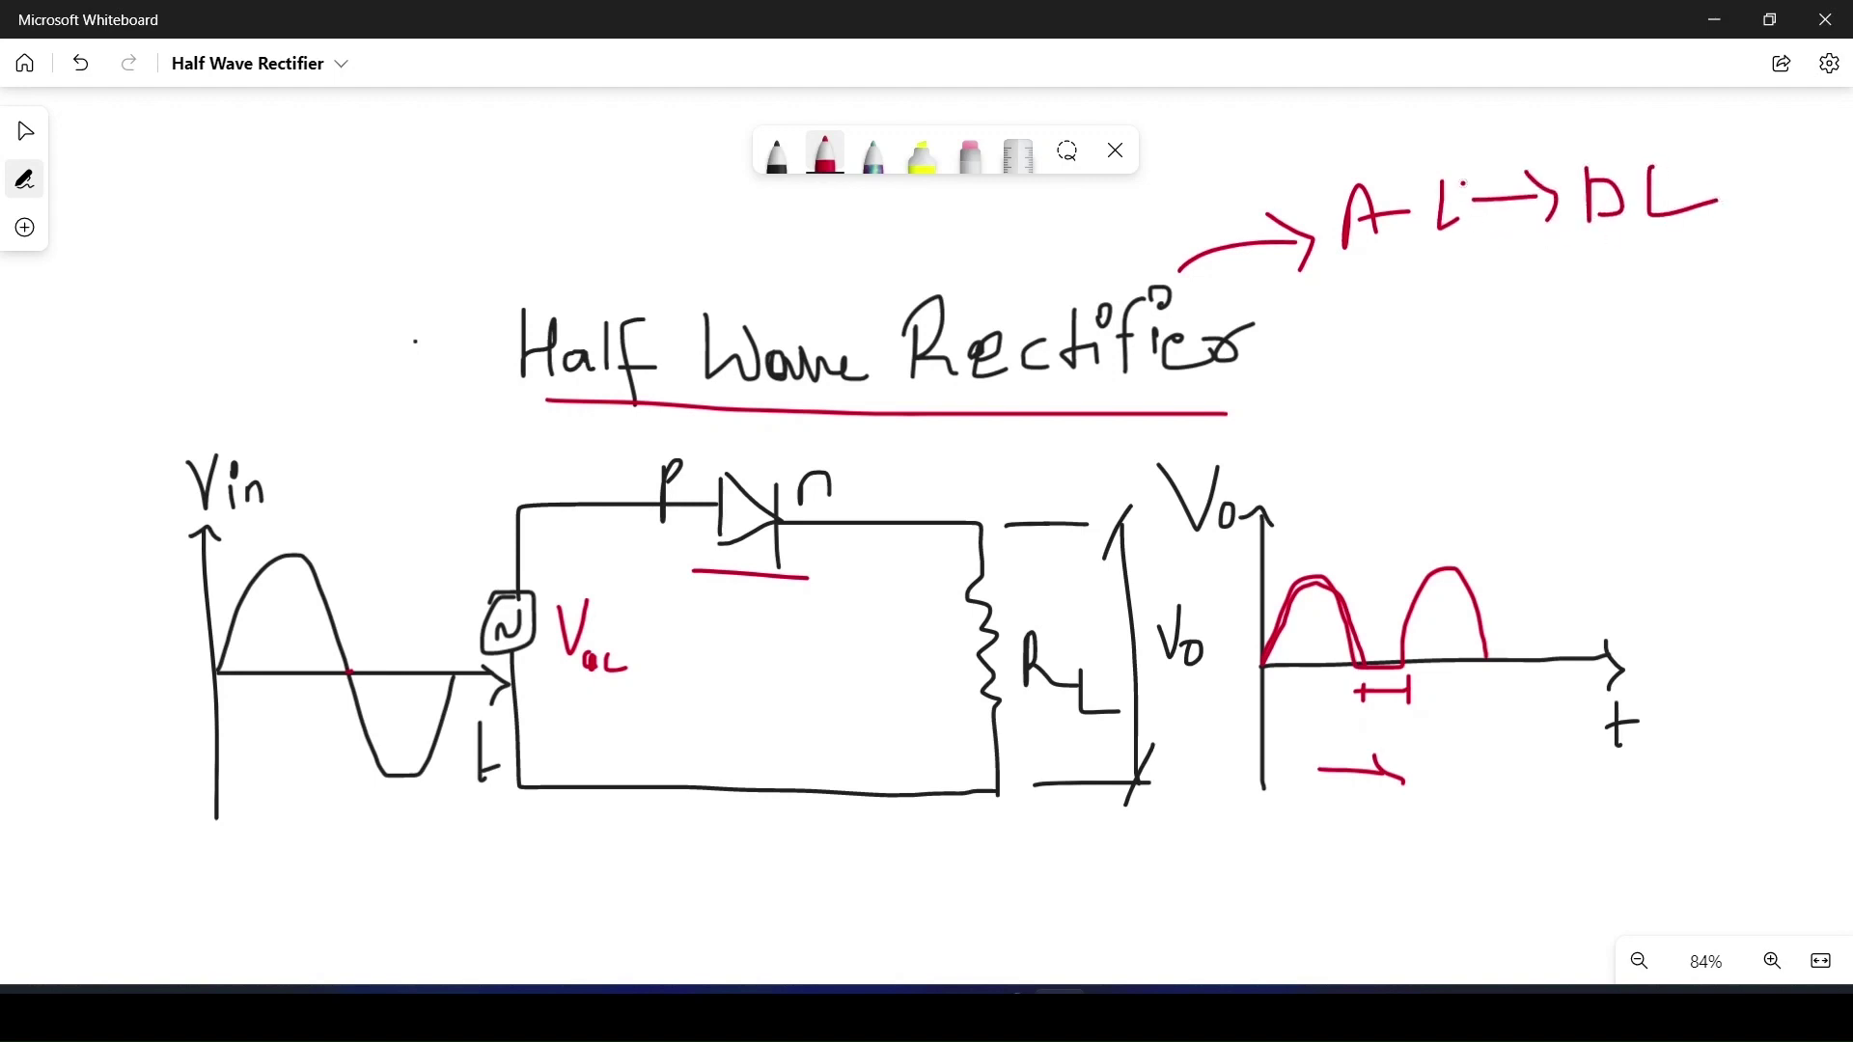
{"action": "left_click_drag", "start_coordinate": [1459, 158], "coordinate": [1438, 205]}
{"action": "key", "text": "super+n"}
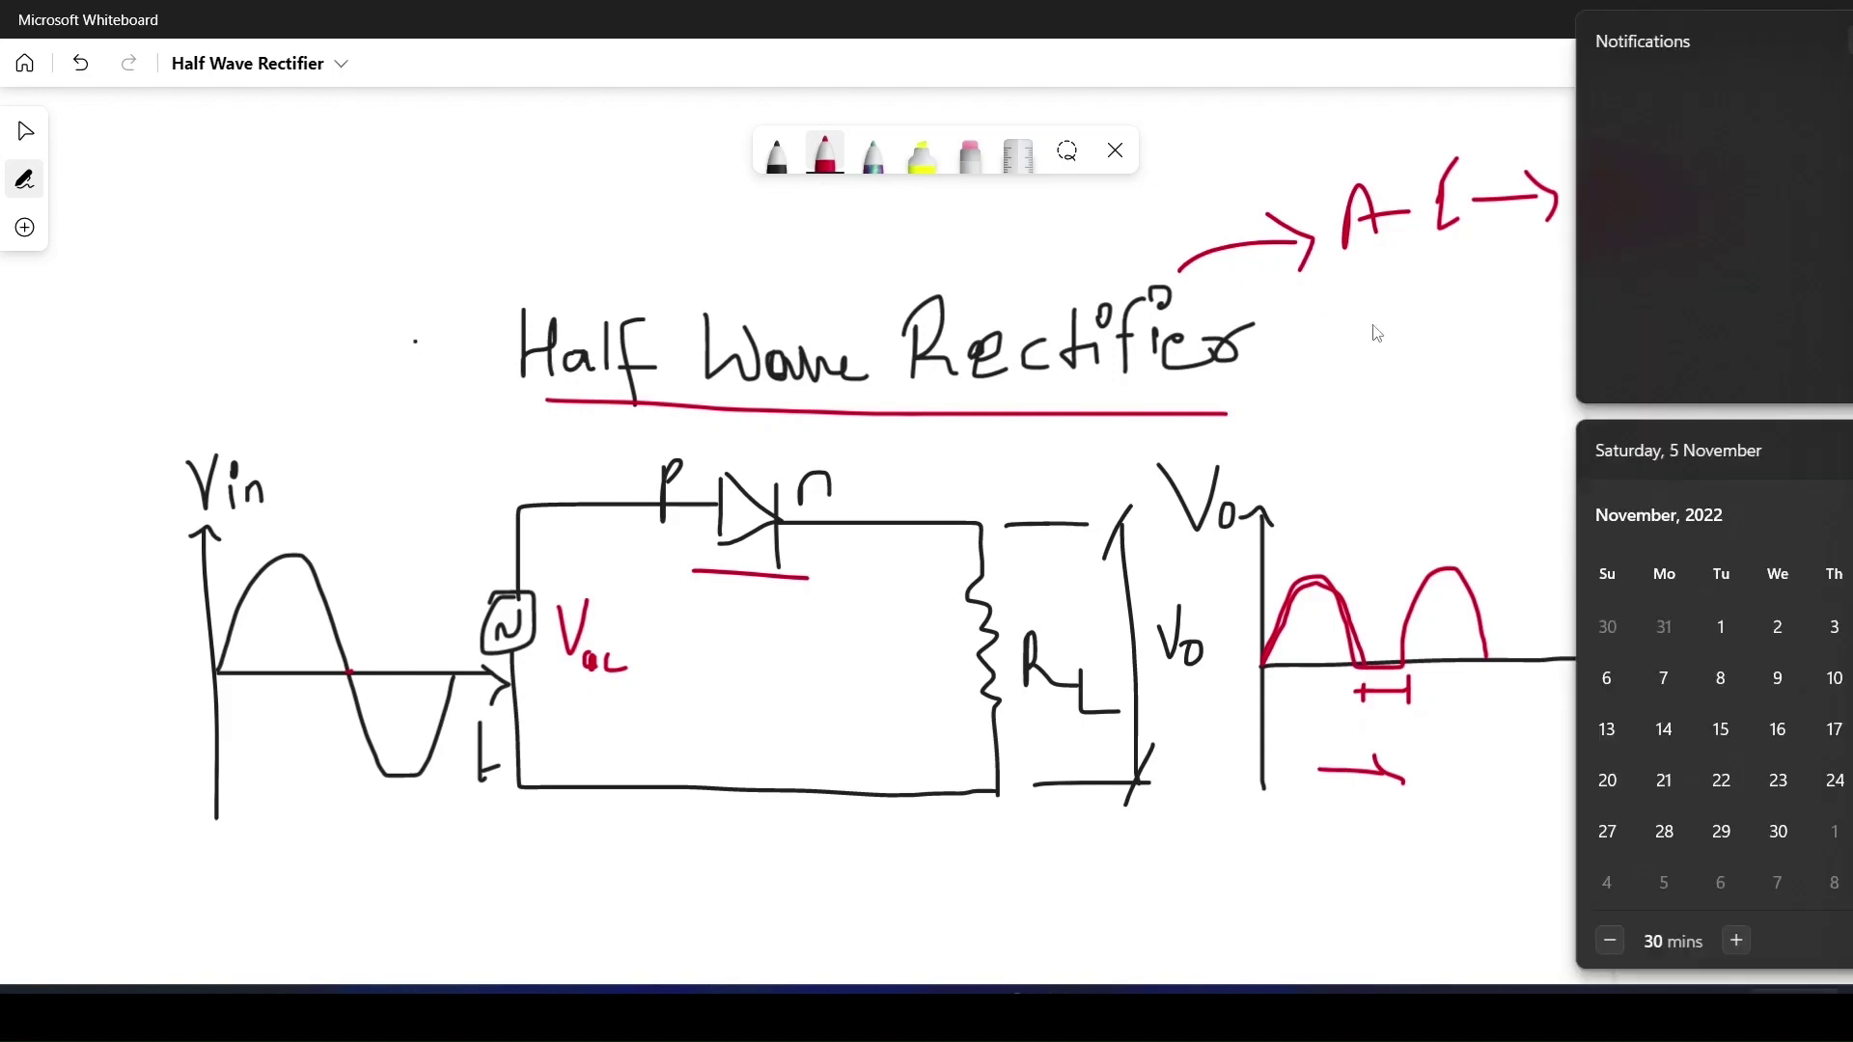
{"action": "key", "text": "Escape"}
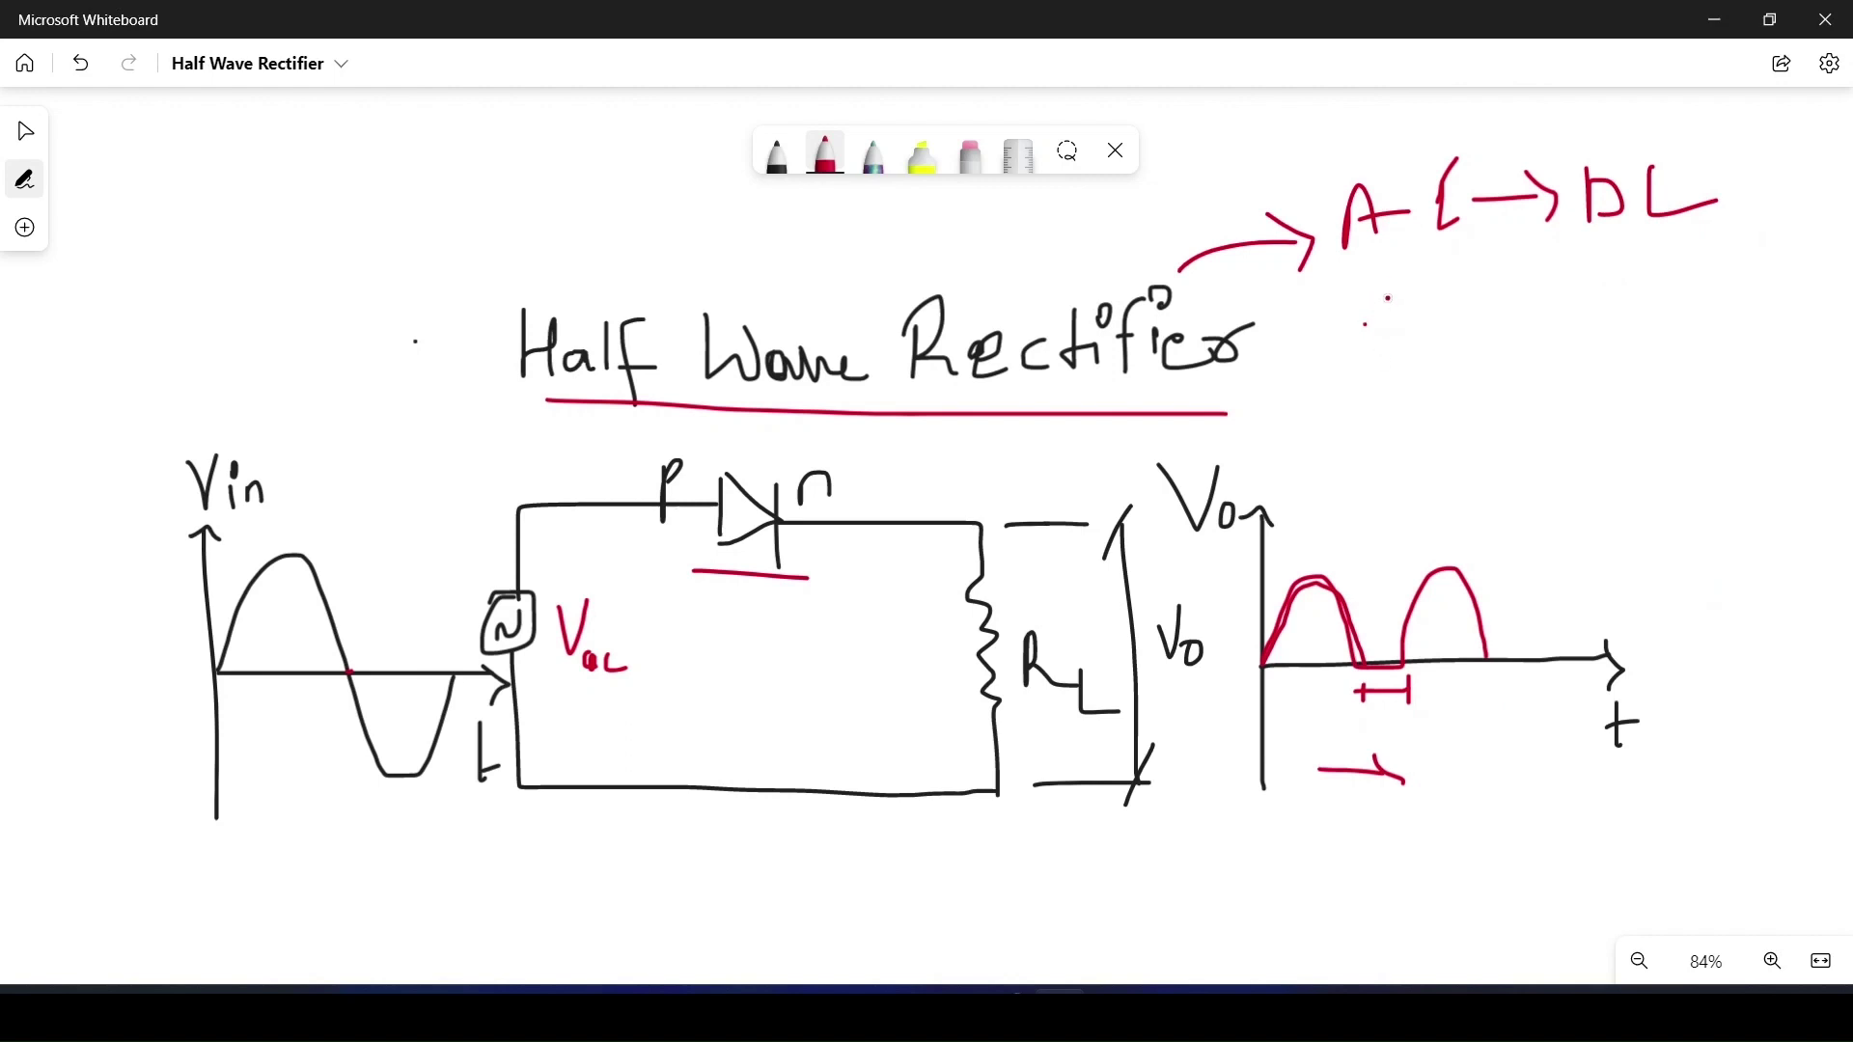
Sketch a red vertical axis with two horizontal lines under 'AC → DC', then trace the diode's left edge
{"action": "mouse_move", "coordinate": [1405, 267]}
{"action": "left_mouse_down"}
{"action": "mouse_move", "coordinate": [1404, 406]}
{"action": "mouse_move", "coordinate": [1656, 380]}
{"action": "left_mouse_up"}
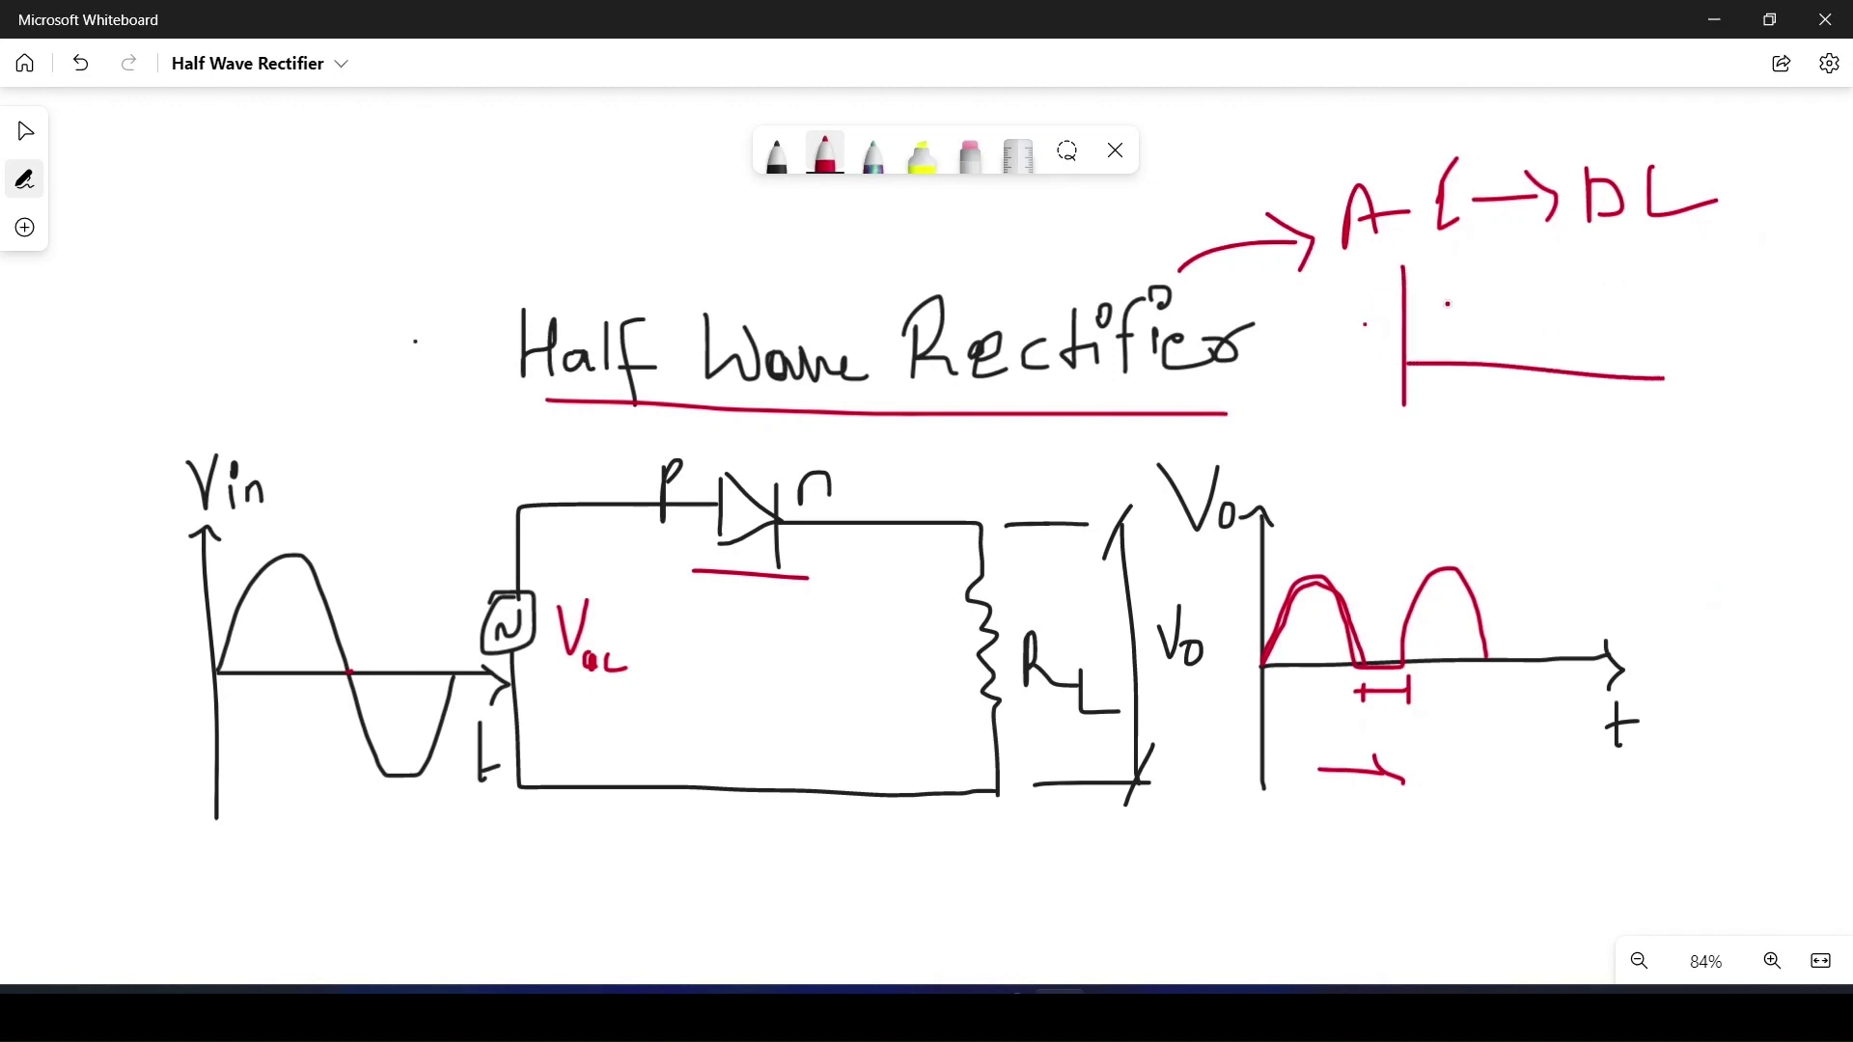
{"action": "left_click_drag", "start_coordinate": [1413, 302], "coordinate": [1664, 307]}
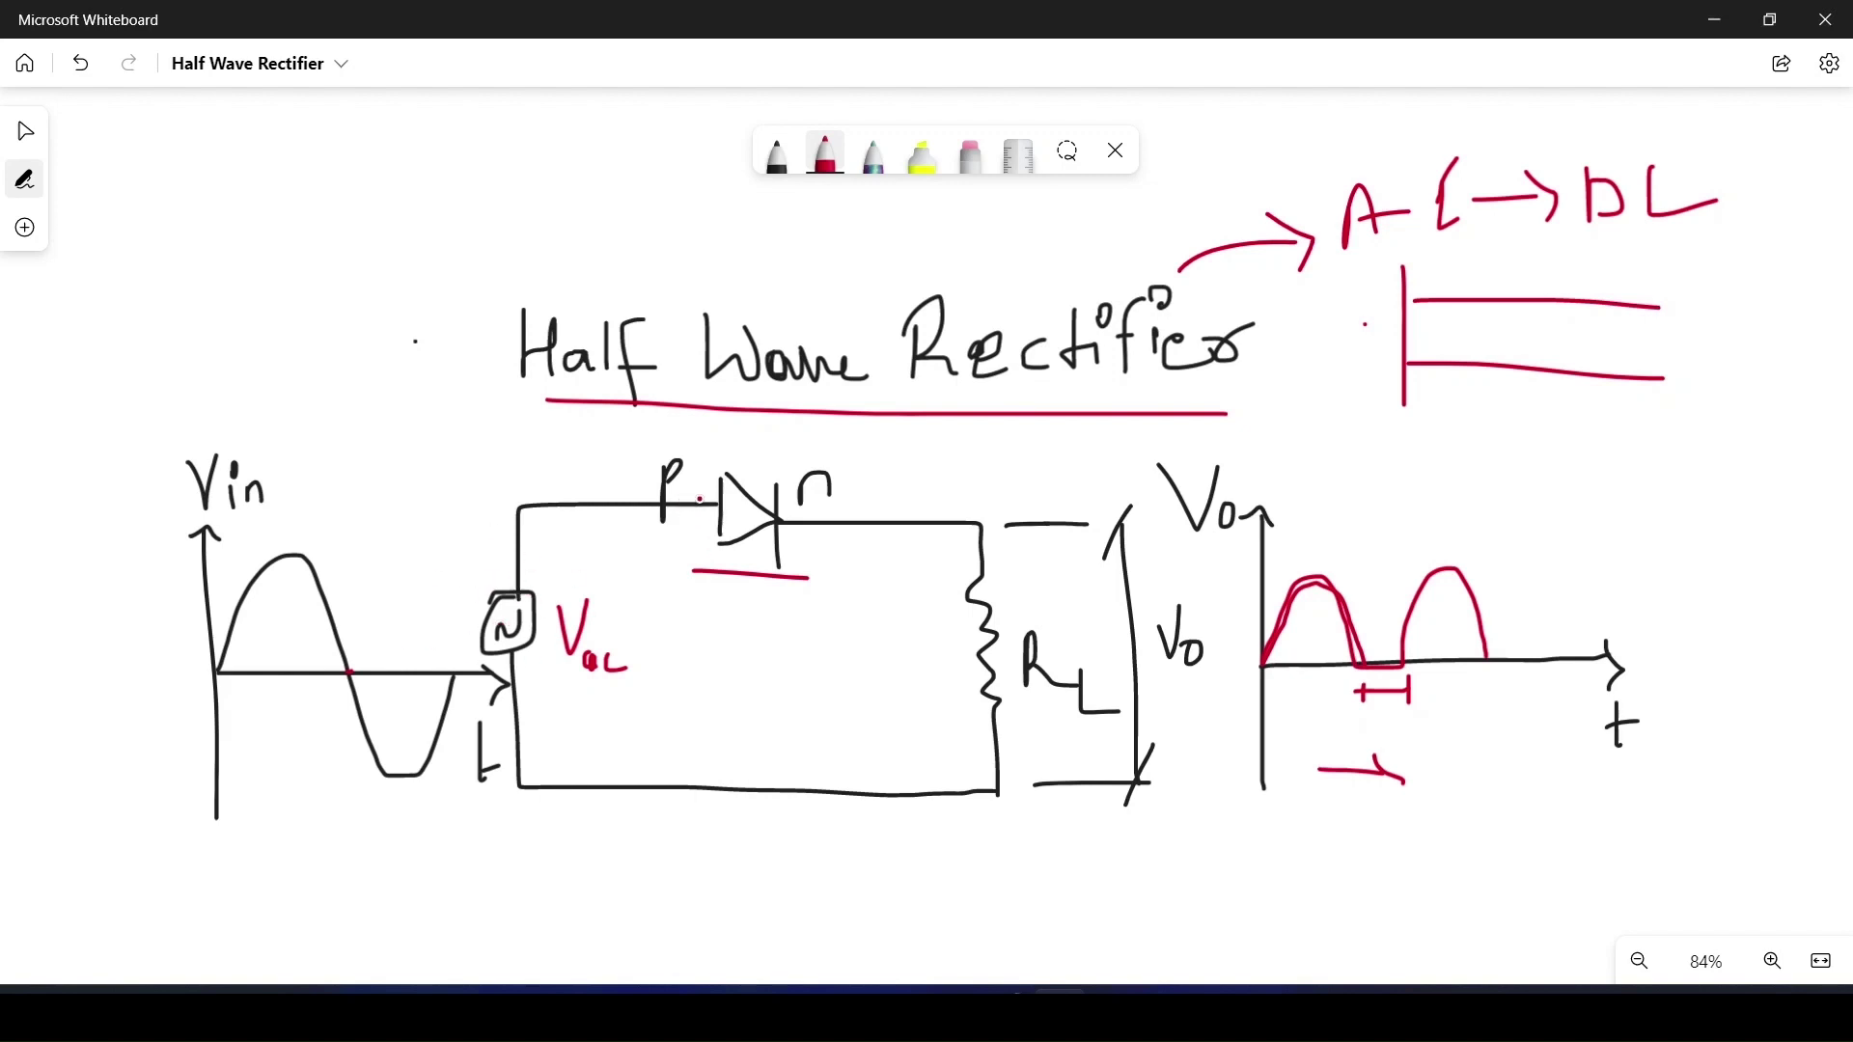
{"action": "left_click_drag", "start_coordinate": [722, 473], "coordinate": [722, 534]}
Mark plus and minus on the Vin half-cycles and on the Vac source in red
{"action": "mouse_move", "coordinate": [270, 635]}
{"action": "left_mouse_down"}
{"action": "mouse_move", "coordinate": [311, 633]}
{"action": "mouse_move", "coordinate": [288, 661]}
{"action": "left_mouse_up"}
{"action": "left_click_drag", "start_coordinate": [383, 713], "coordinate": [417, 714]}
{"action": "left_click_drag", "start_coordinate": [545, 572], "coordinate": [554, 583]}
{"action": "left_click_drag", "start_coordinate": [552, 727], "coordinate": [577, 727]}
{"action": "left_click_drag", "start_coordinate": [732, 629], "coordinate": [719, 633]}
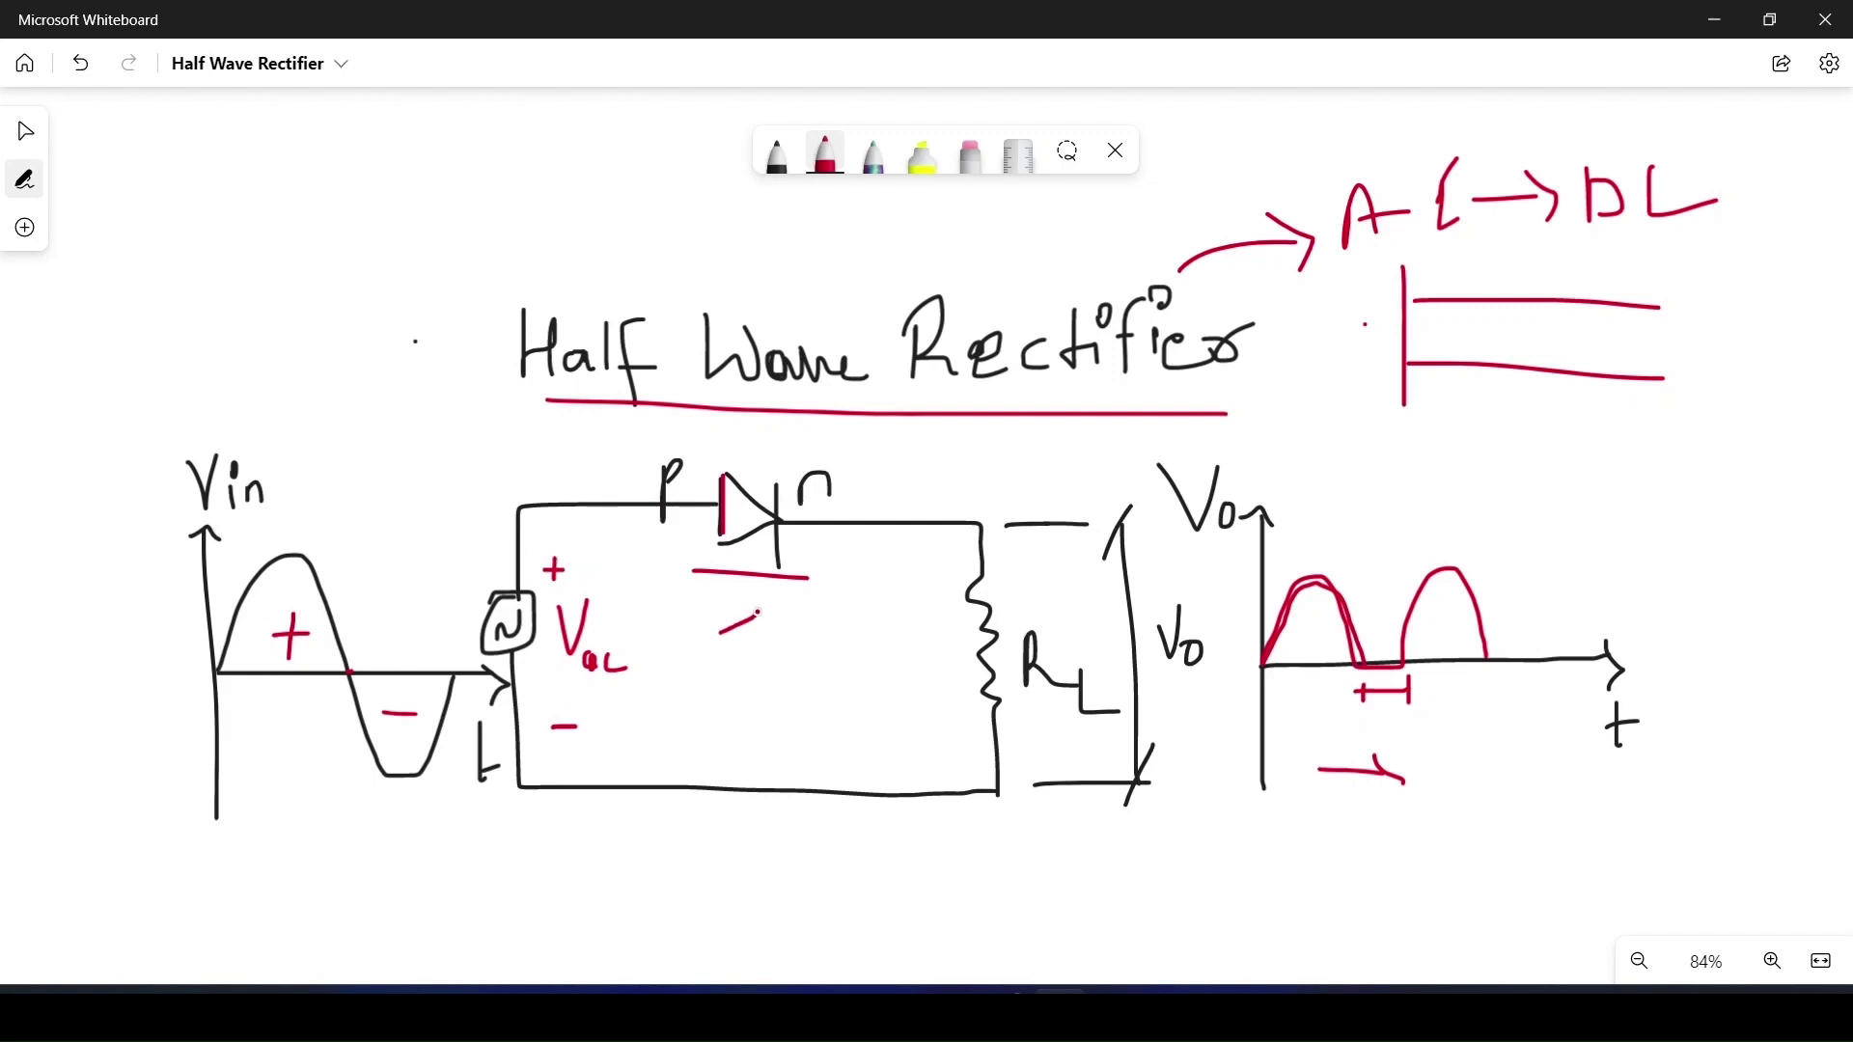
{"action": "key", "text": "ctrl+z"}
Add dots at the diode line's ends, minus and plus marks, and an open-switch symbol in the loop
{"action": "left_click", "coordinate": [697, 575]}
{"action": "left_click_drag", "start_coordinate": [800, 579], "coordinate": [808, 577]}
{"action": "left_click_drag", "start_coordinate": [642, 564], "coordinate": [647, 565]}
{"action": "mouse_move", "coordinate": [642, 720]}
{"action": "left_mouse_down"}
{"action": "mouse_move", "coordinate": [687, 720]}
{"action": "mouse_move", "coordinate": [667, 744]}
{"action": "left_mouse_up"}
{"action": "left_click_drag", "start_coordinate": [634, 561], "coordinate": [673, 561]}
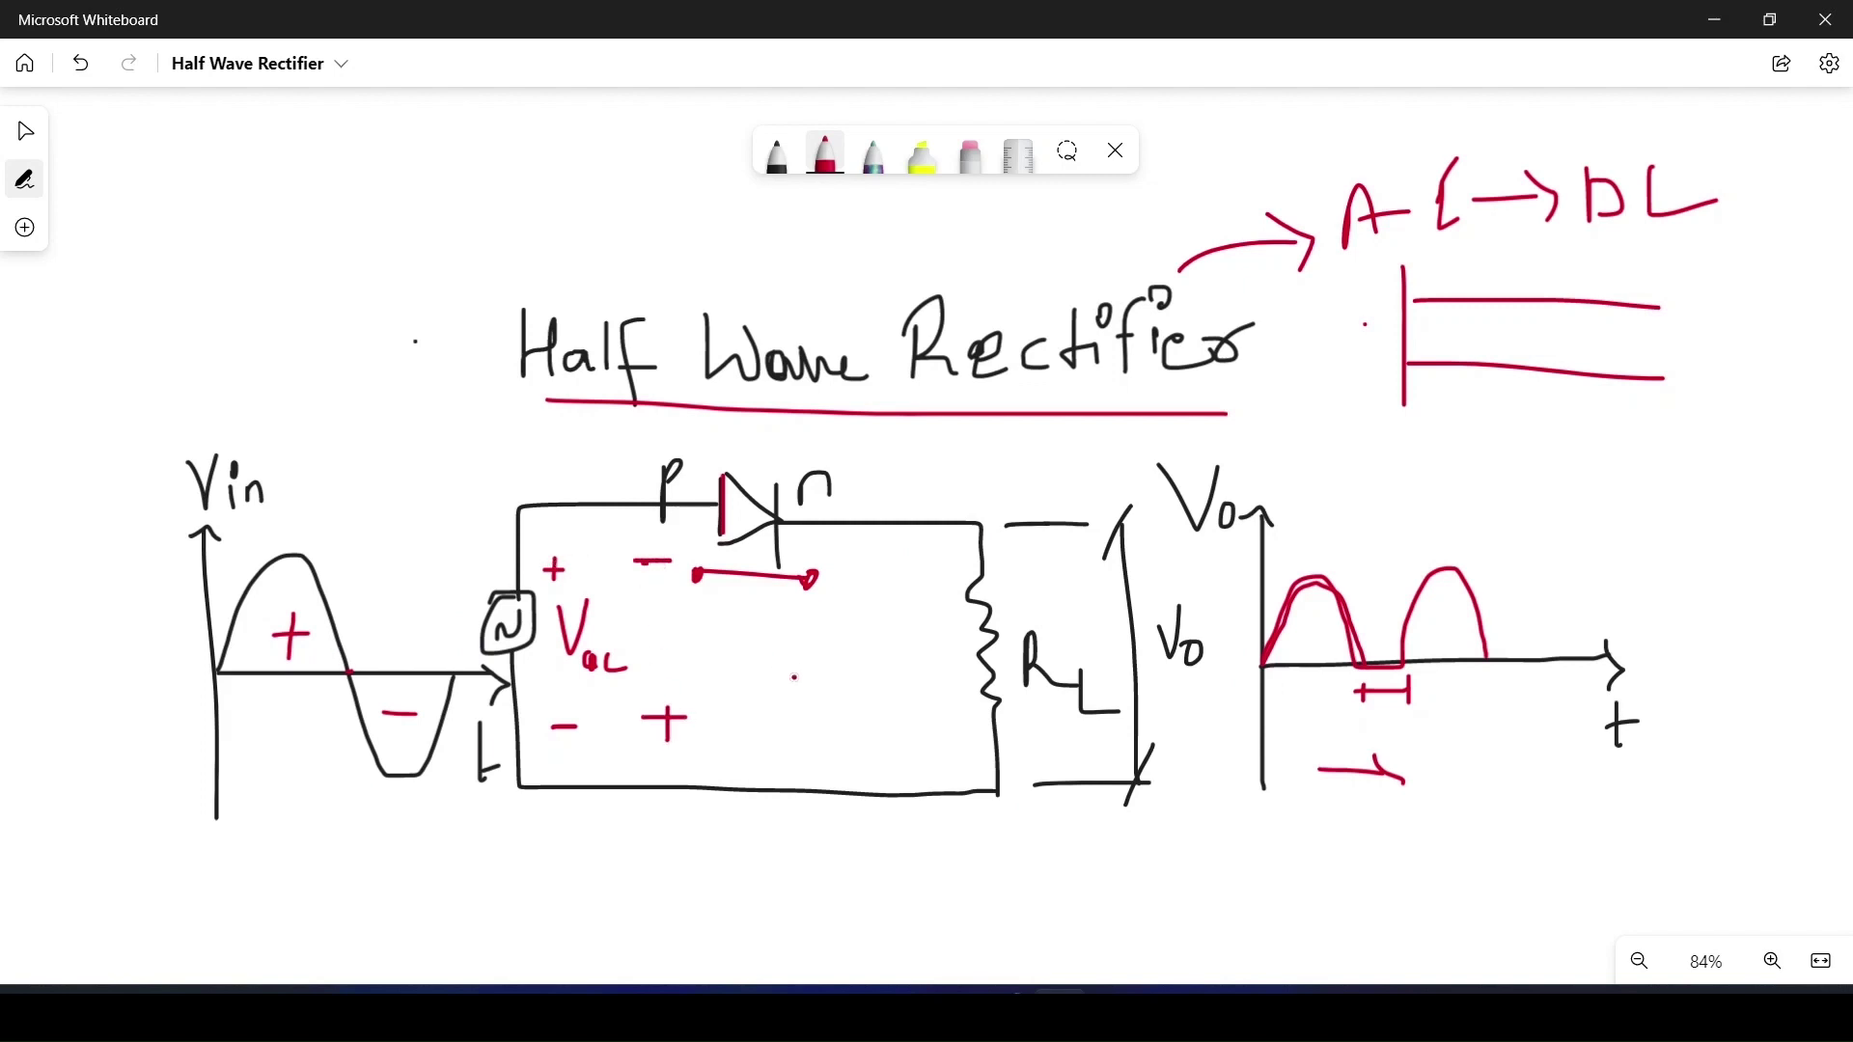
{"action": "left_click_drag", "start_coordinate": [734, 716], "coordinate": [801, 666]}
{"action": "mouse_move", "coordinate": [733, 717]}
{"action": "left_mouse_down"}
{"action": "mouse_move", "coordinate": [815, 717]}
{"action": "mouse_move", "coordinate": [722, 707]}
{"action": "mouse_move", "coordinate": [796, 719]}
{"action": "left_mouse_up"}
{"action": "key", "text": "ctrl+z"}
Draw red axes with two baselines at the top left and the first cycle of the input sine
{"action": "mouse_move", "coordinate": [1362, 666]}
{"action": "left_mouse_down"}
{"action": "mouse_move", "coordinate": [1362, 698]}
{"action": "mouse_move", "coordinate": [1402, 700]}
{"action": "mouse_move", "coordinate": [1386, 644]}
{"action": "left_mouse_up"}
{"action": "left_click_drag", "start_coordinate": [221, 126], "coordinate": [221, 369]}
{"action": "left_click_drag", "start_coordinate": [225, 246], "coordinate": [588, 262]}
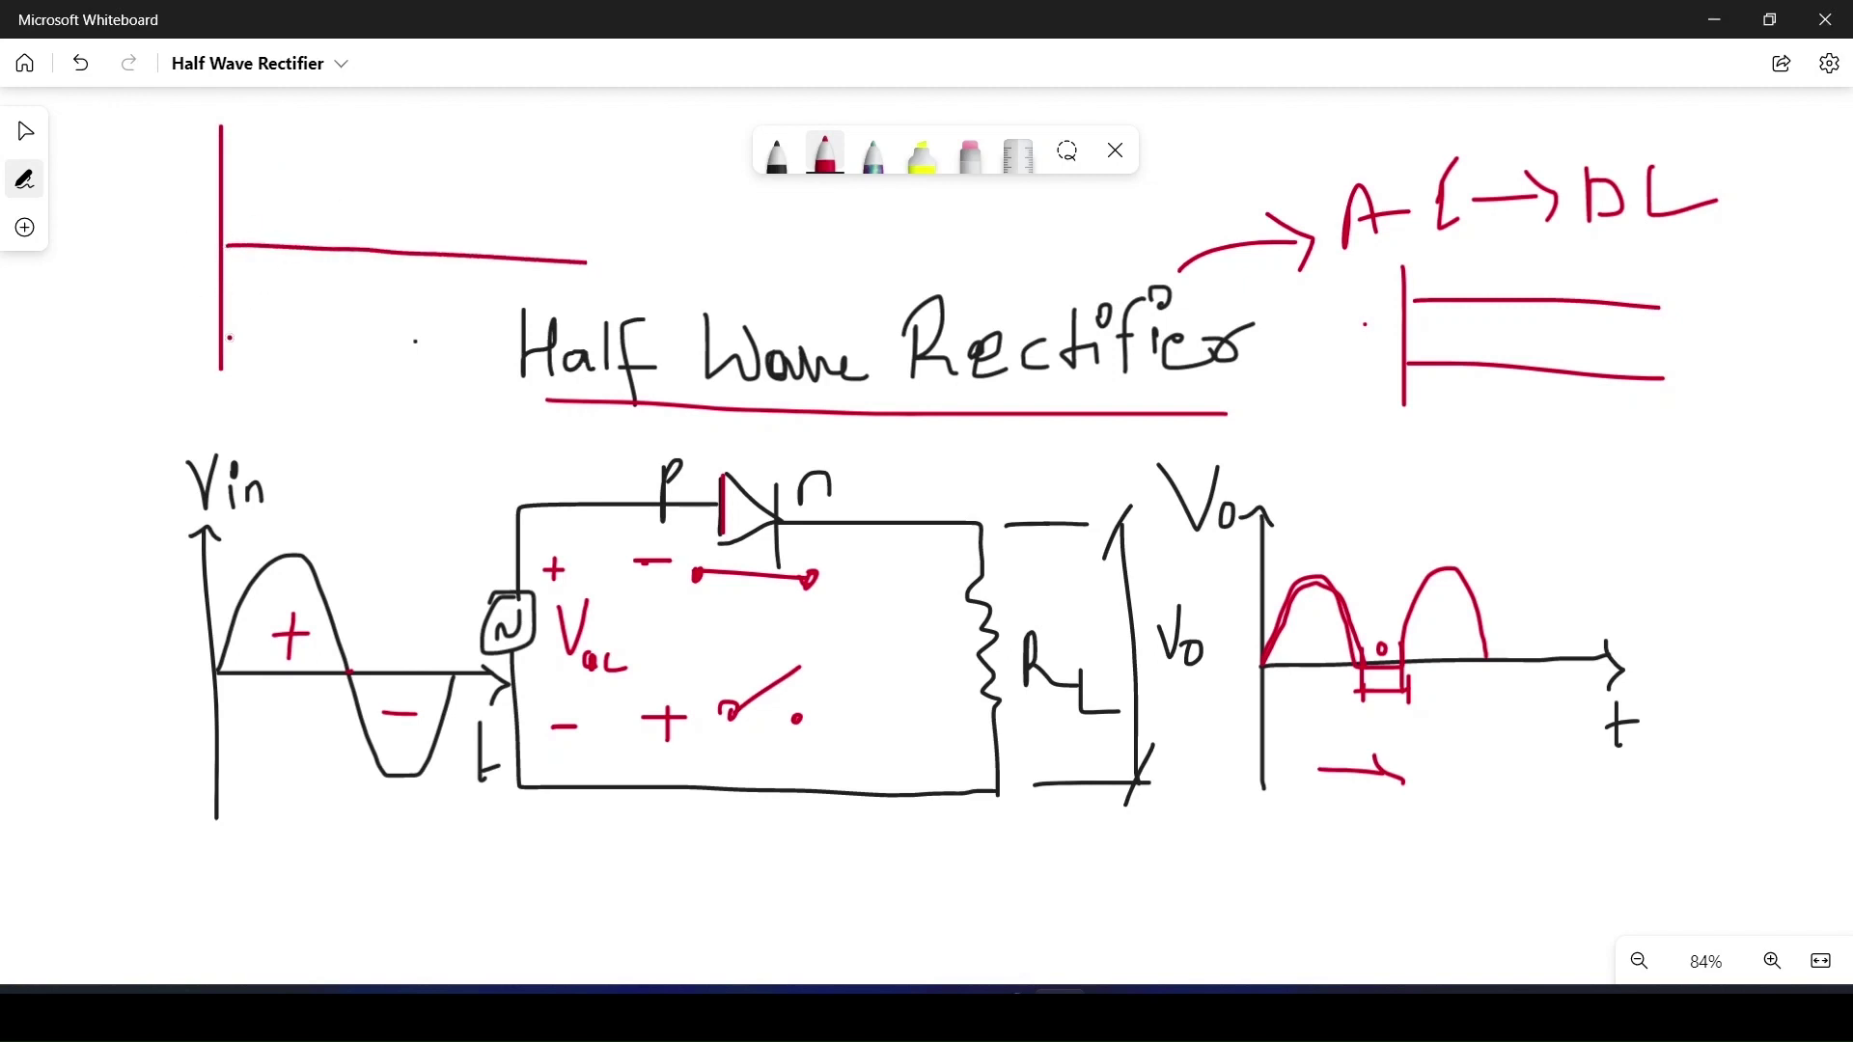
{"action": "left_click_drag", "start_coordinate": [227, 338], "coordinate": [467, 356]}
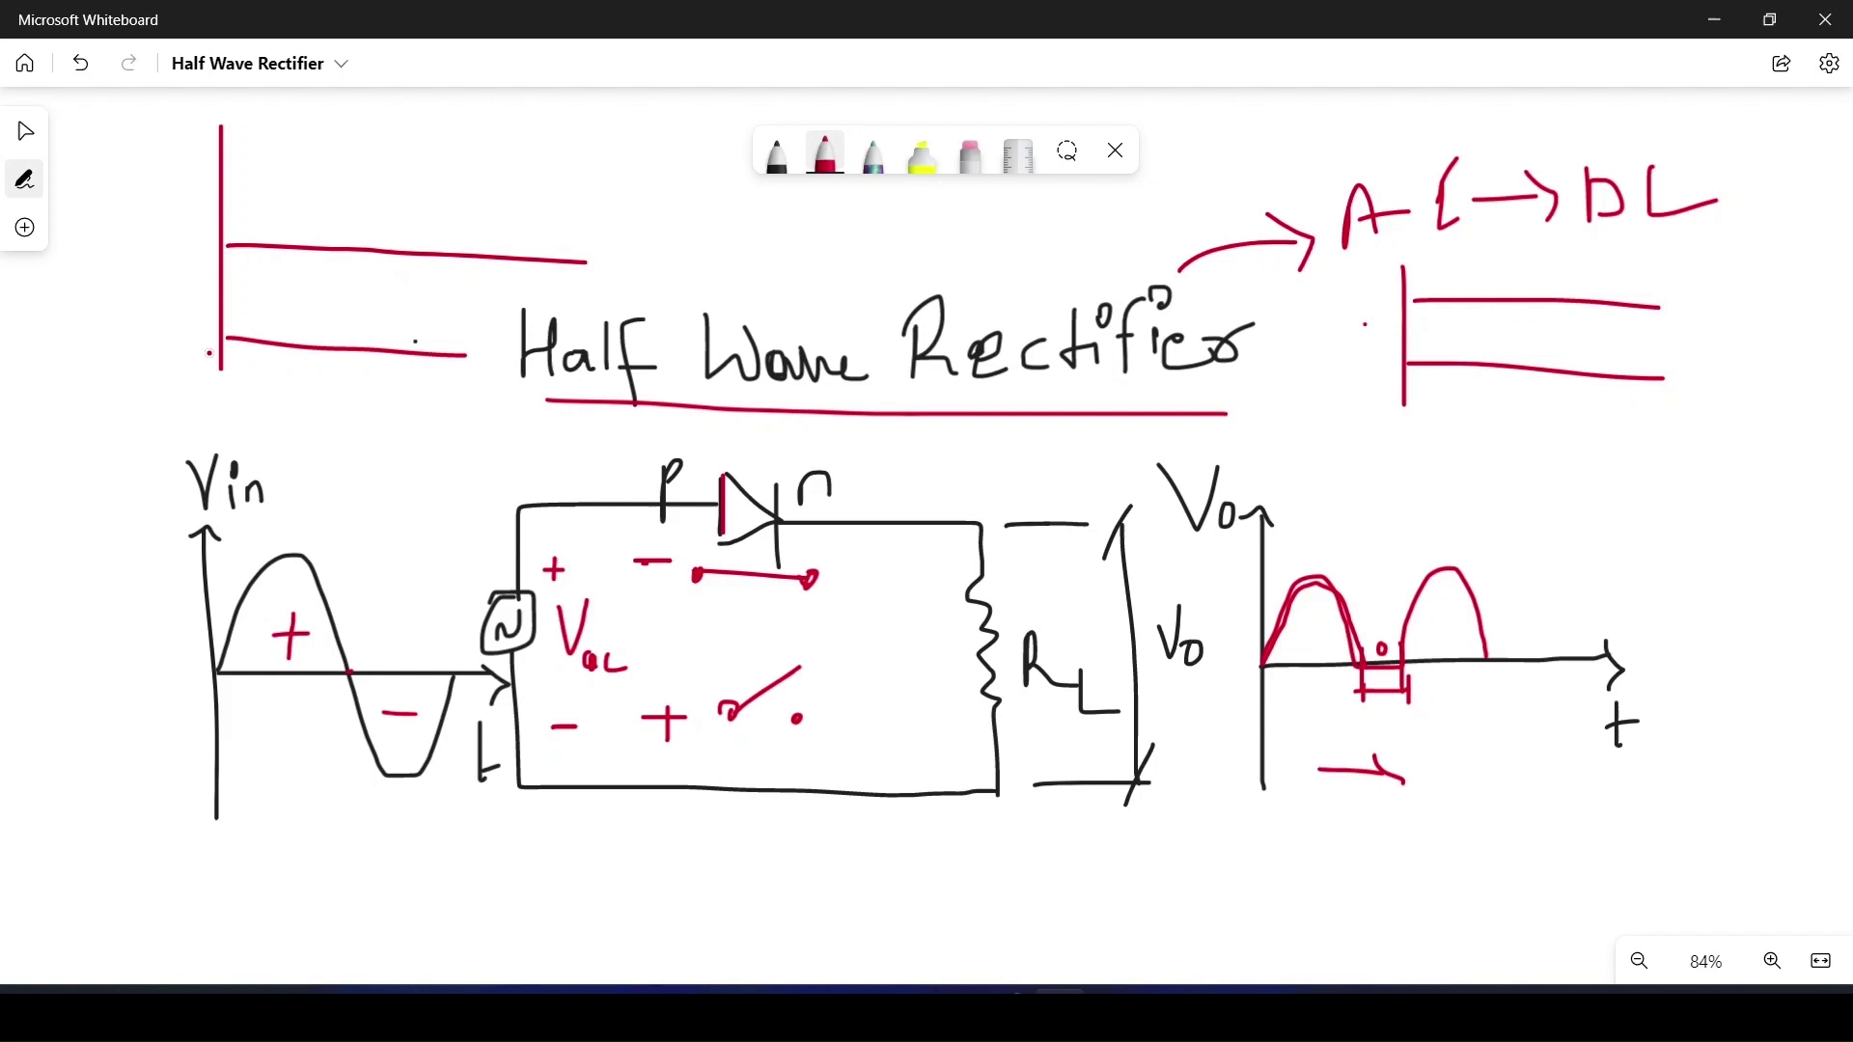
{"action": "left_click_drag", "start_coordinate": [221, 358], "coordinate": [221, 461]}
{"action": "mouse_move", "coordinate": [229, 247]}
{"action": "left_mouse_down"}
{"action": "mouse_move", "coordinate": [262, 167]}
{"action": "mouse_move", "coordinate": [293, 180]}
{"action": "mouse_move", "coordinate": [334, 316]}
{"action": "mouse_move", "coordinate": [399, 300]}
{"action": "mouse_move", "coordinate": [407, 253]}
{"action": "left_mouse_up"}
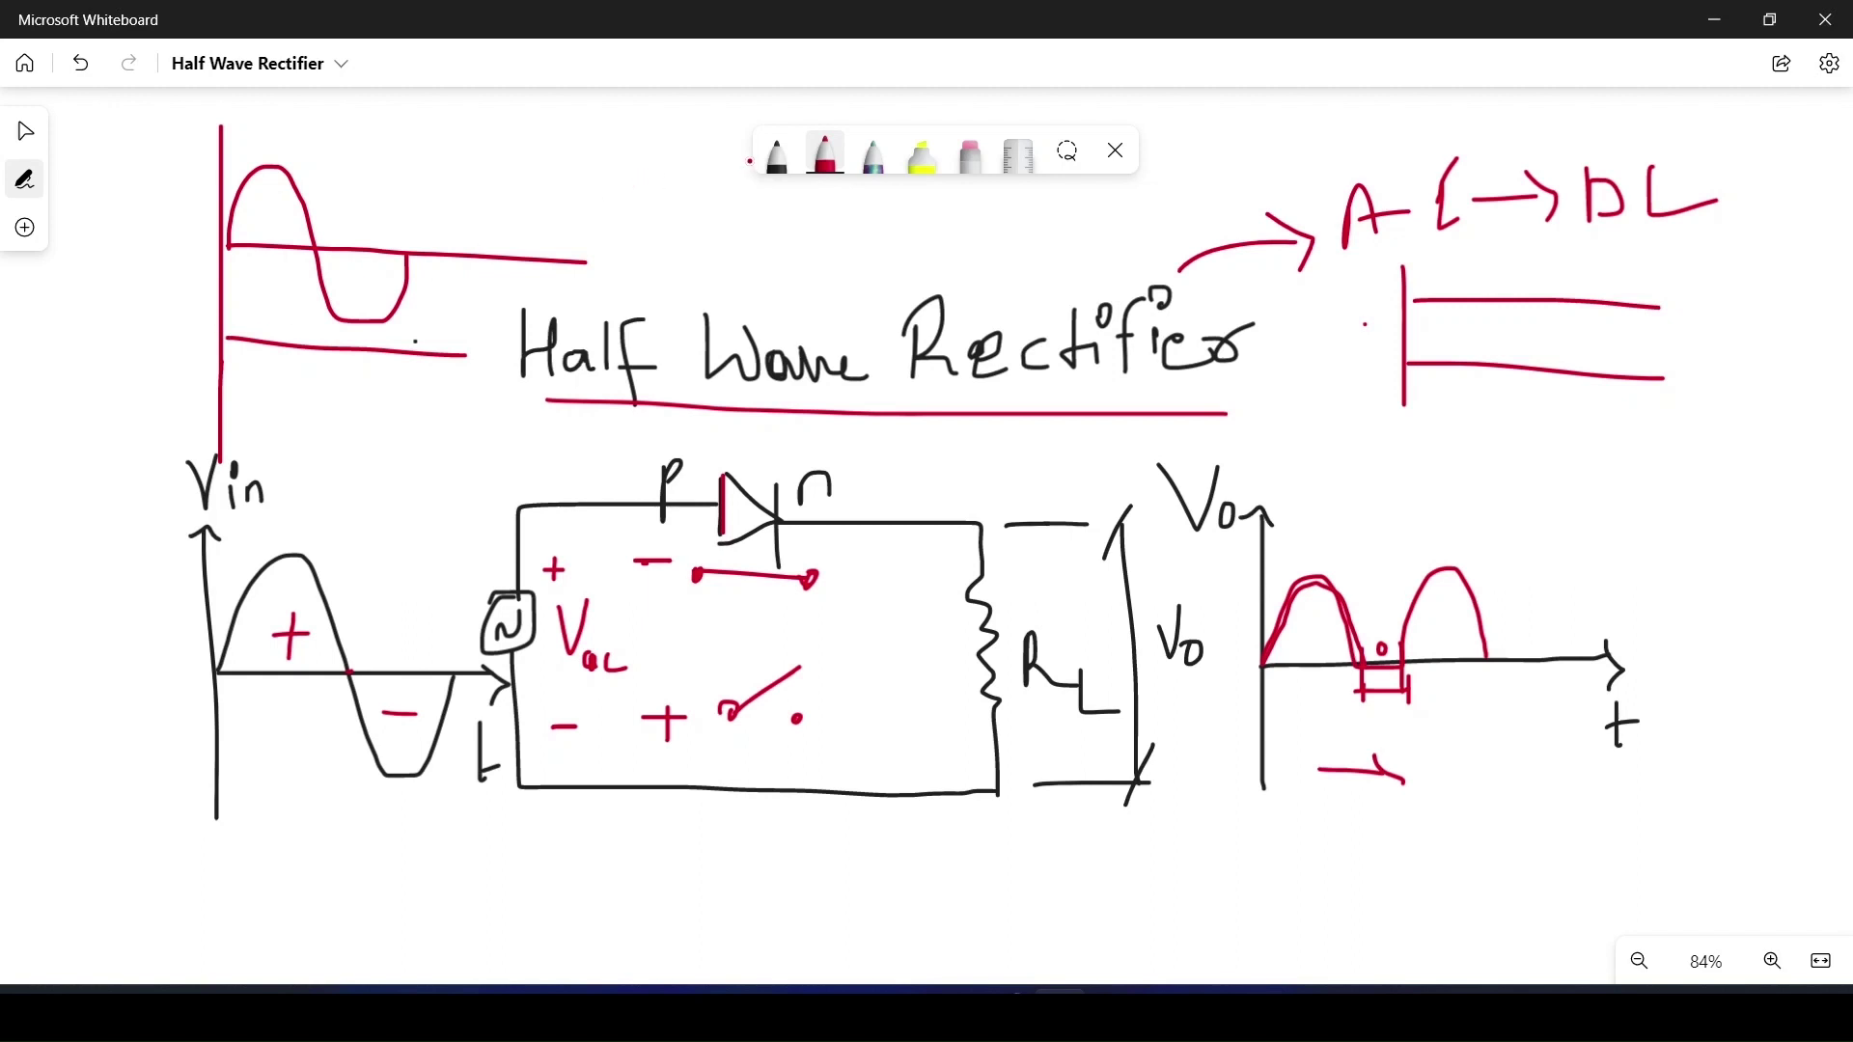
Draw two black dashed vertical alignment lines through the axes
{"action": "left_click", "coordinate": [777, 155]}
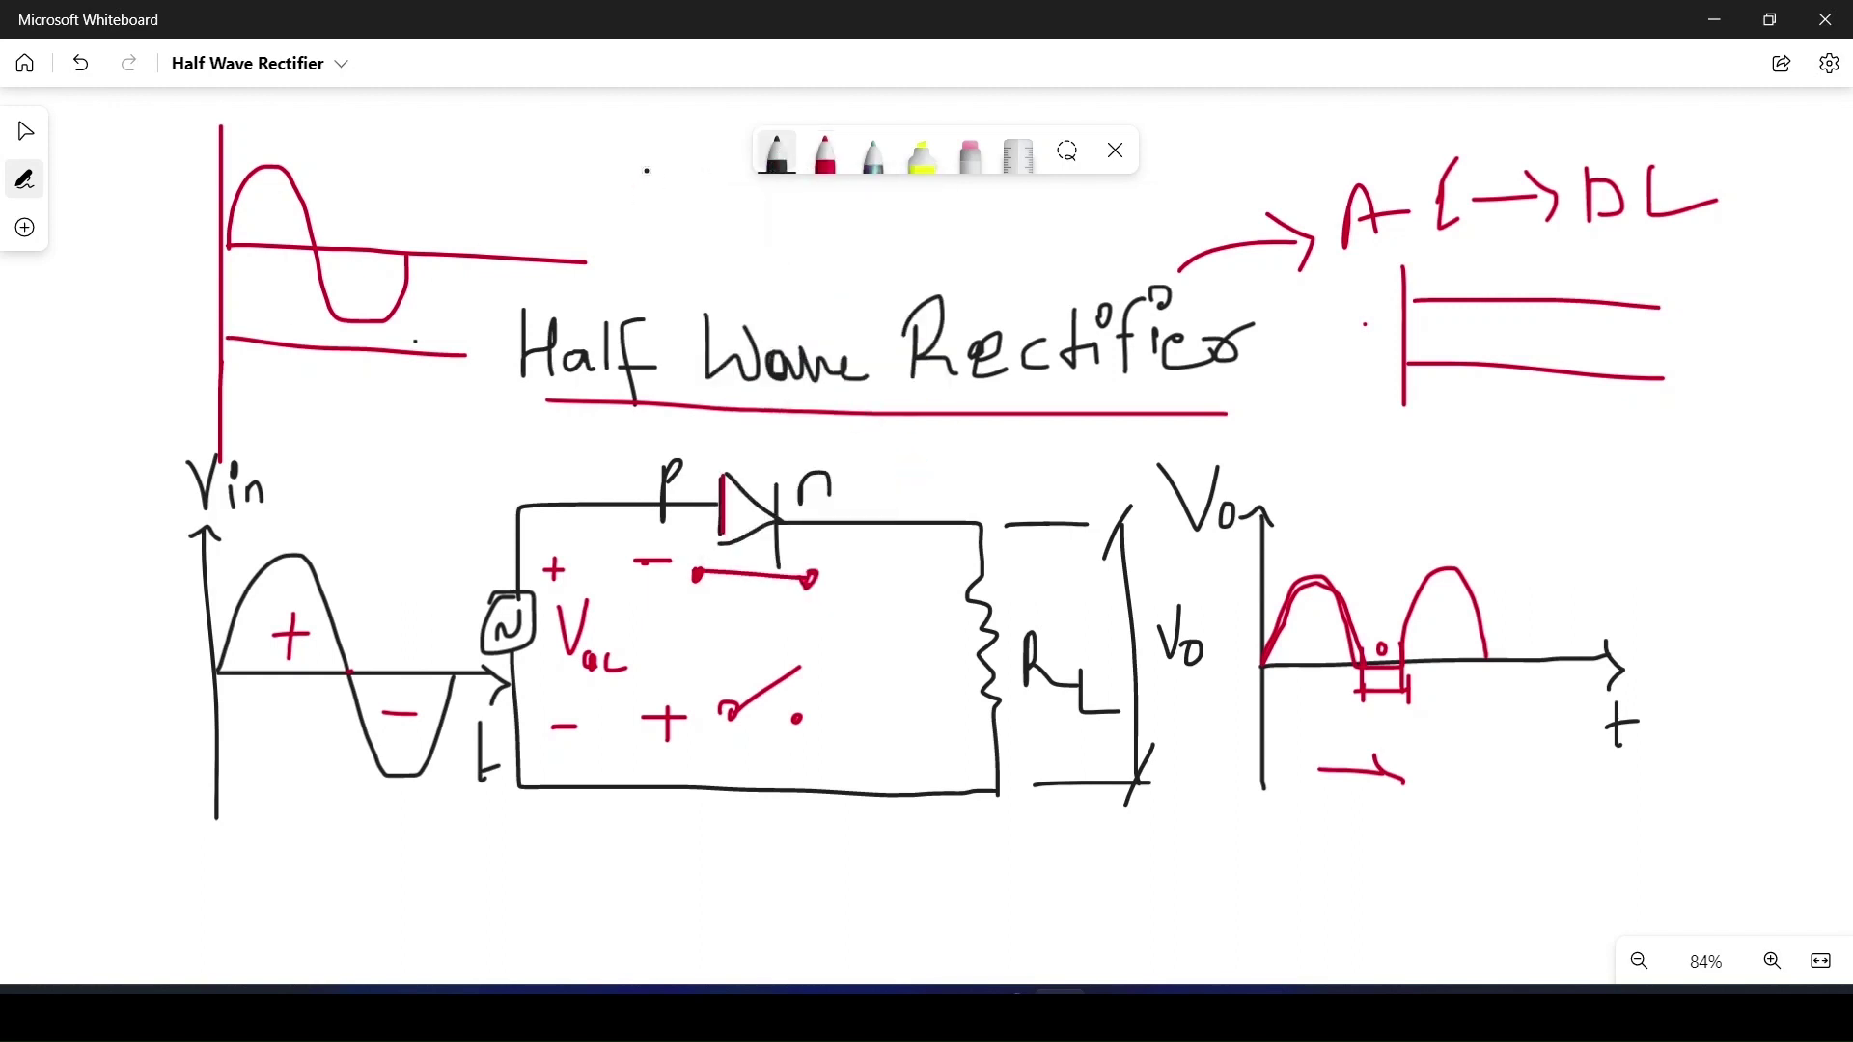
{"action": "left_click_drag", "start_coordinate": [316, 150], "coordinate": [312, 489]}
{"action": "left_click", "coordinate": [322, 335]}
{"action": "left_click_drag", "start_coordinate": [408, 161], "coordinate": [412, 487]}
{"action": "left_click", "coordinate": [825, 155]}
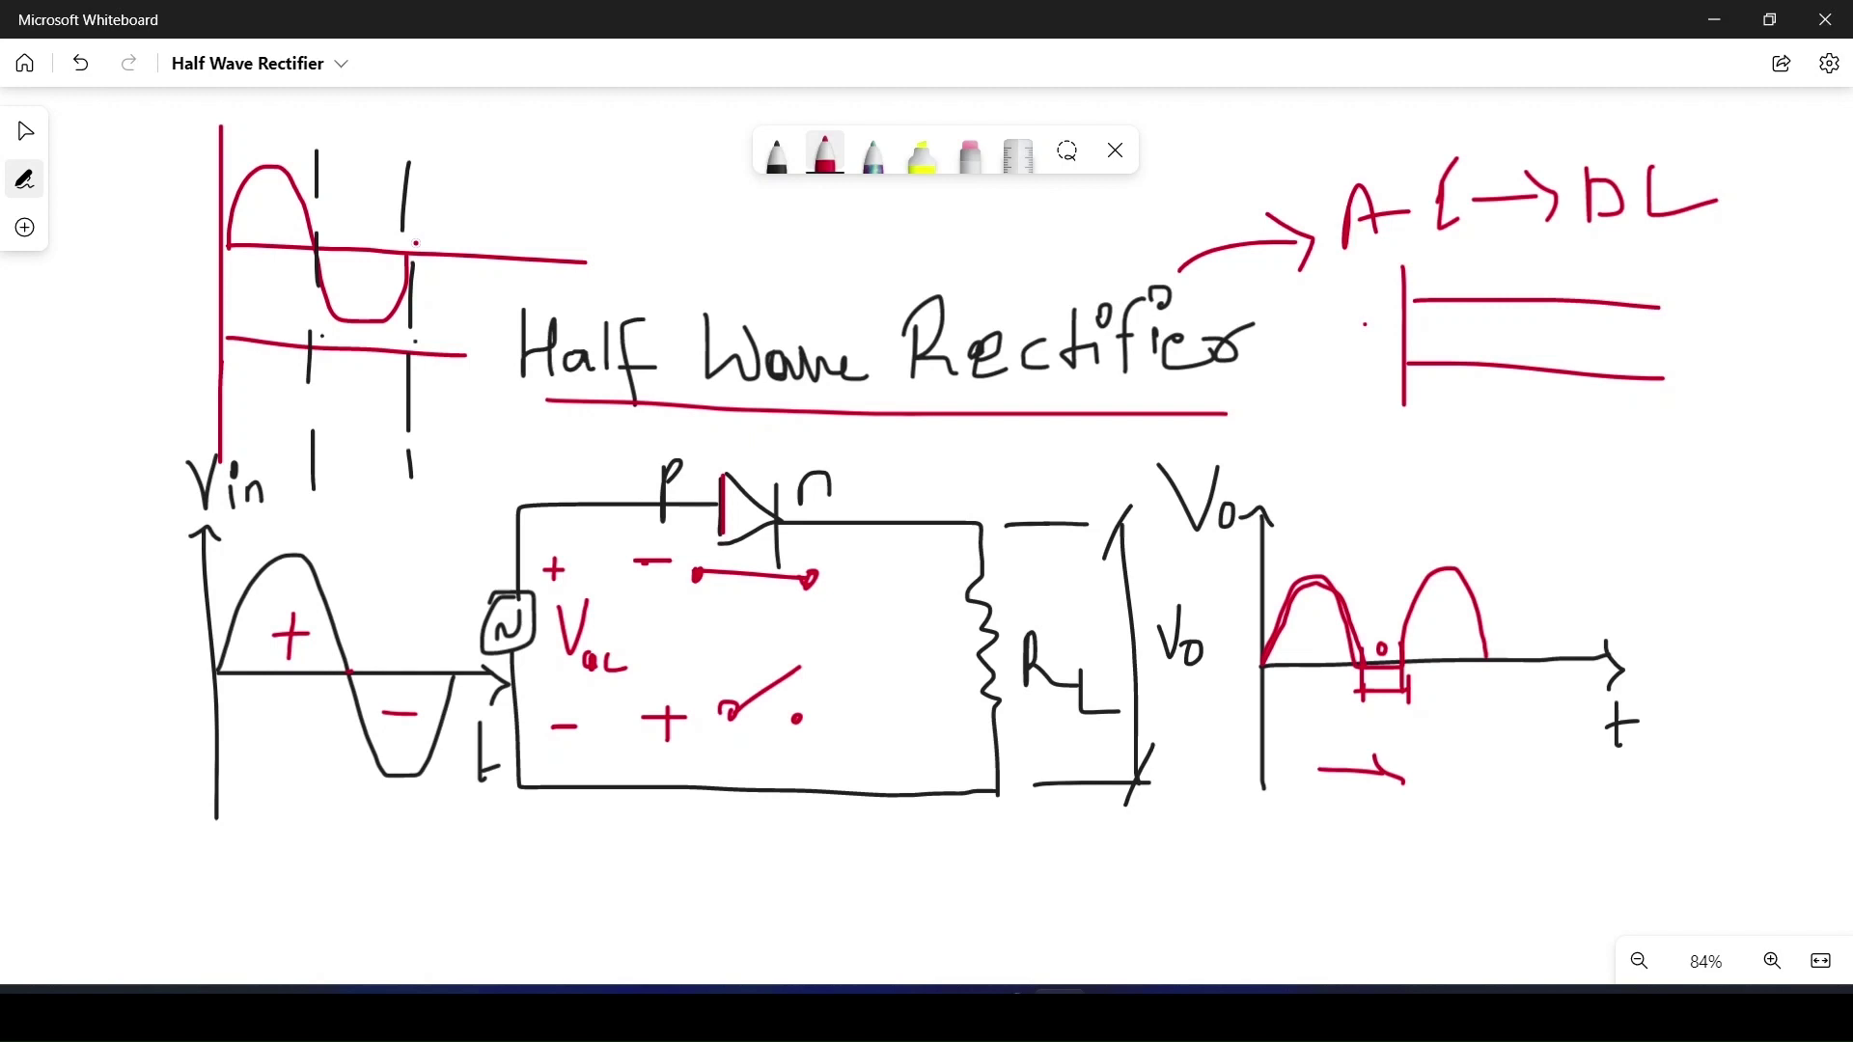
Continue the red input sine and add further black dashed alignment lines
{"action": "mouse_move", "coordinate": [413, 253]}
{"action": "left_mouse_down"}
{"action": "mouse_move", "coordinate": [437, 196]}
{"action": "mouse_move", "coordinate": [506, 193]}
{"action": "mouse_move", "coordinate": [521, 272]}
{"action": "mouse_move", "coordinate": [577, 318]}
{"action": "mouse_move", "coordinate": [609, 173]}
{"action": "left_mouse_up"}
{"action": "left_click_drag", "start_coordinate": [582, 261], "coordinate": [641, 262]}
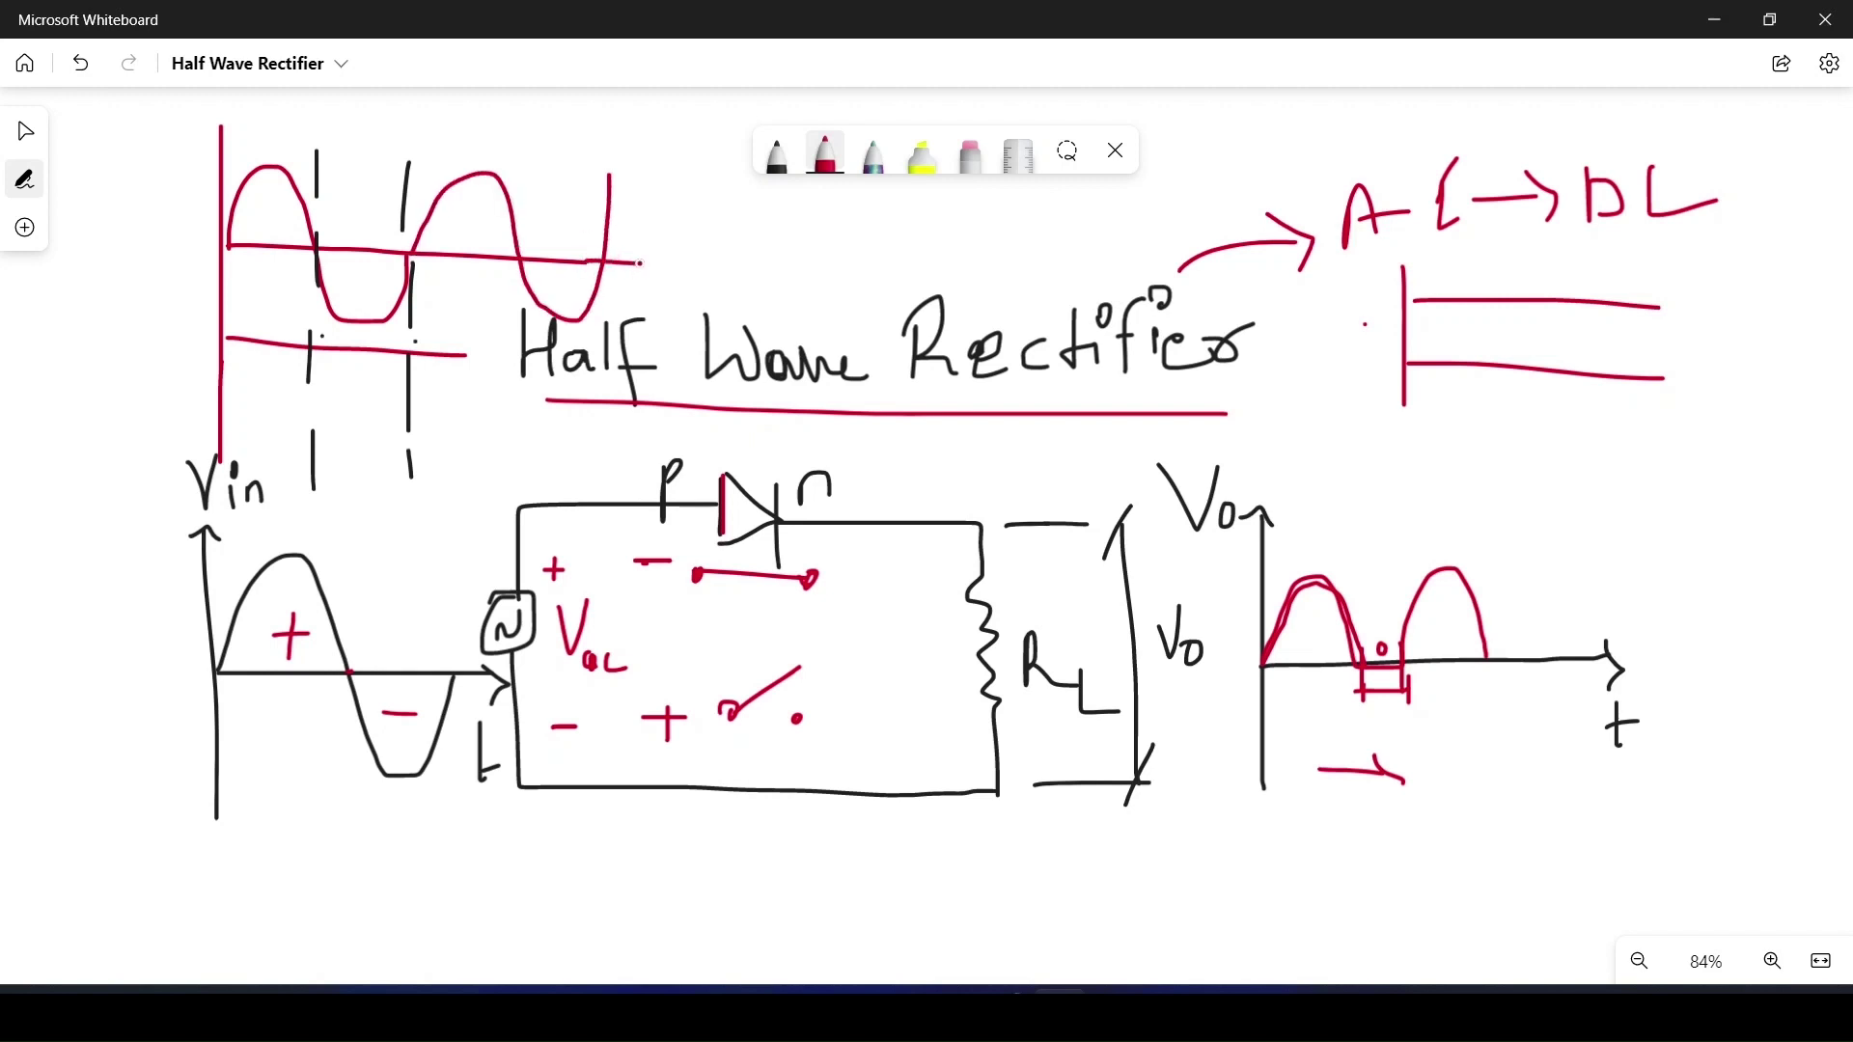
{"action": "left_click", "coordinate": [777, 154]}
{"action": "left_click_drag", "start_coordinate": [522, 145], "coordinate": [521, 488]}
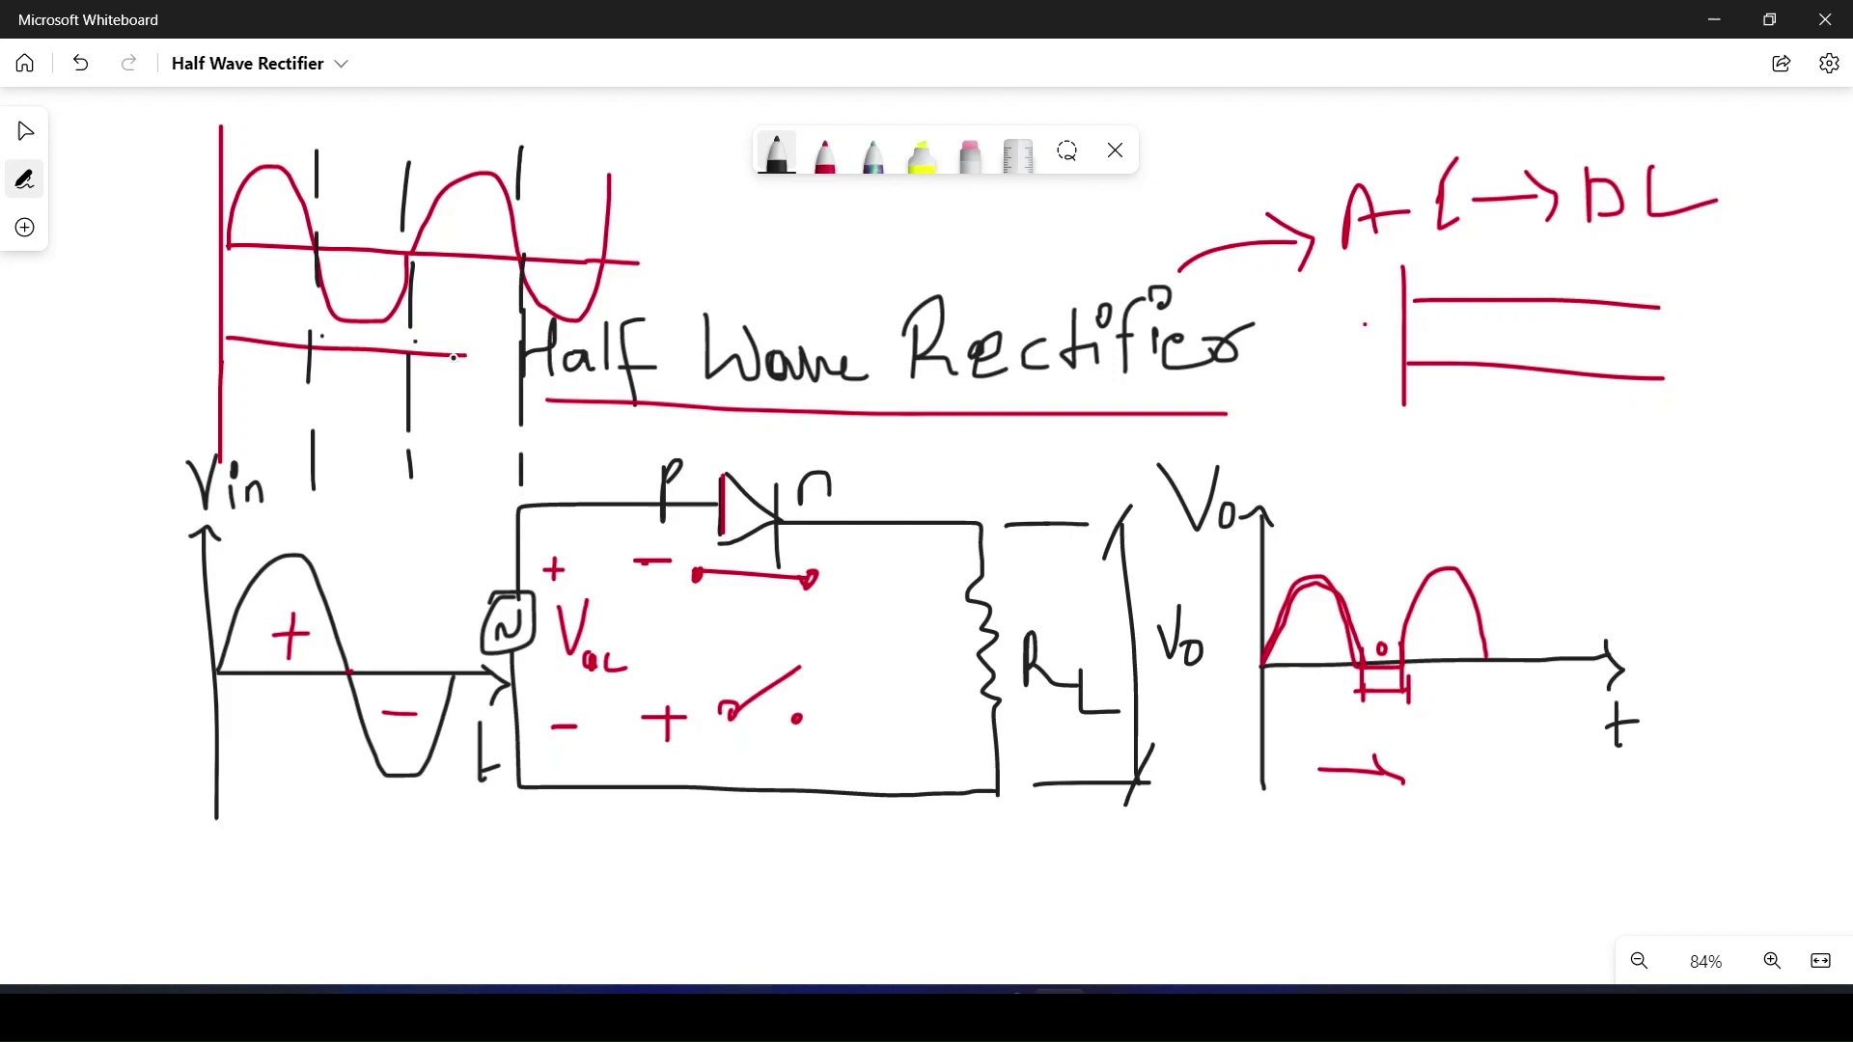
{"action": "left_click_drag", "start_coordinate": [454, 357], "coordinate": [645, 359]}
{"action": "left_click_drag", "start_coordinate": [602, 208], "coordinate": [600, 324]}
{"action": "left_click_drag", "start_coordinate": [611, 362], "coordinate": [619, 428]}
{"action": "left_click", "coordinate": [825, 154]}
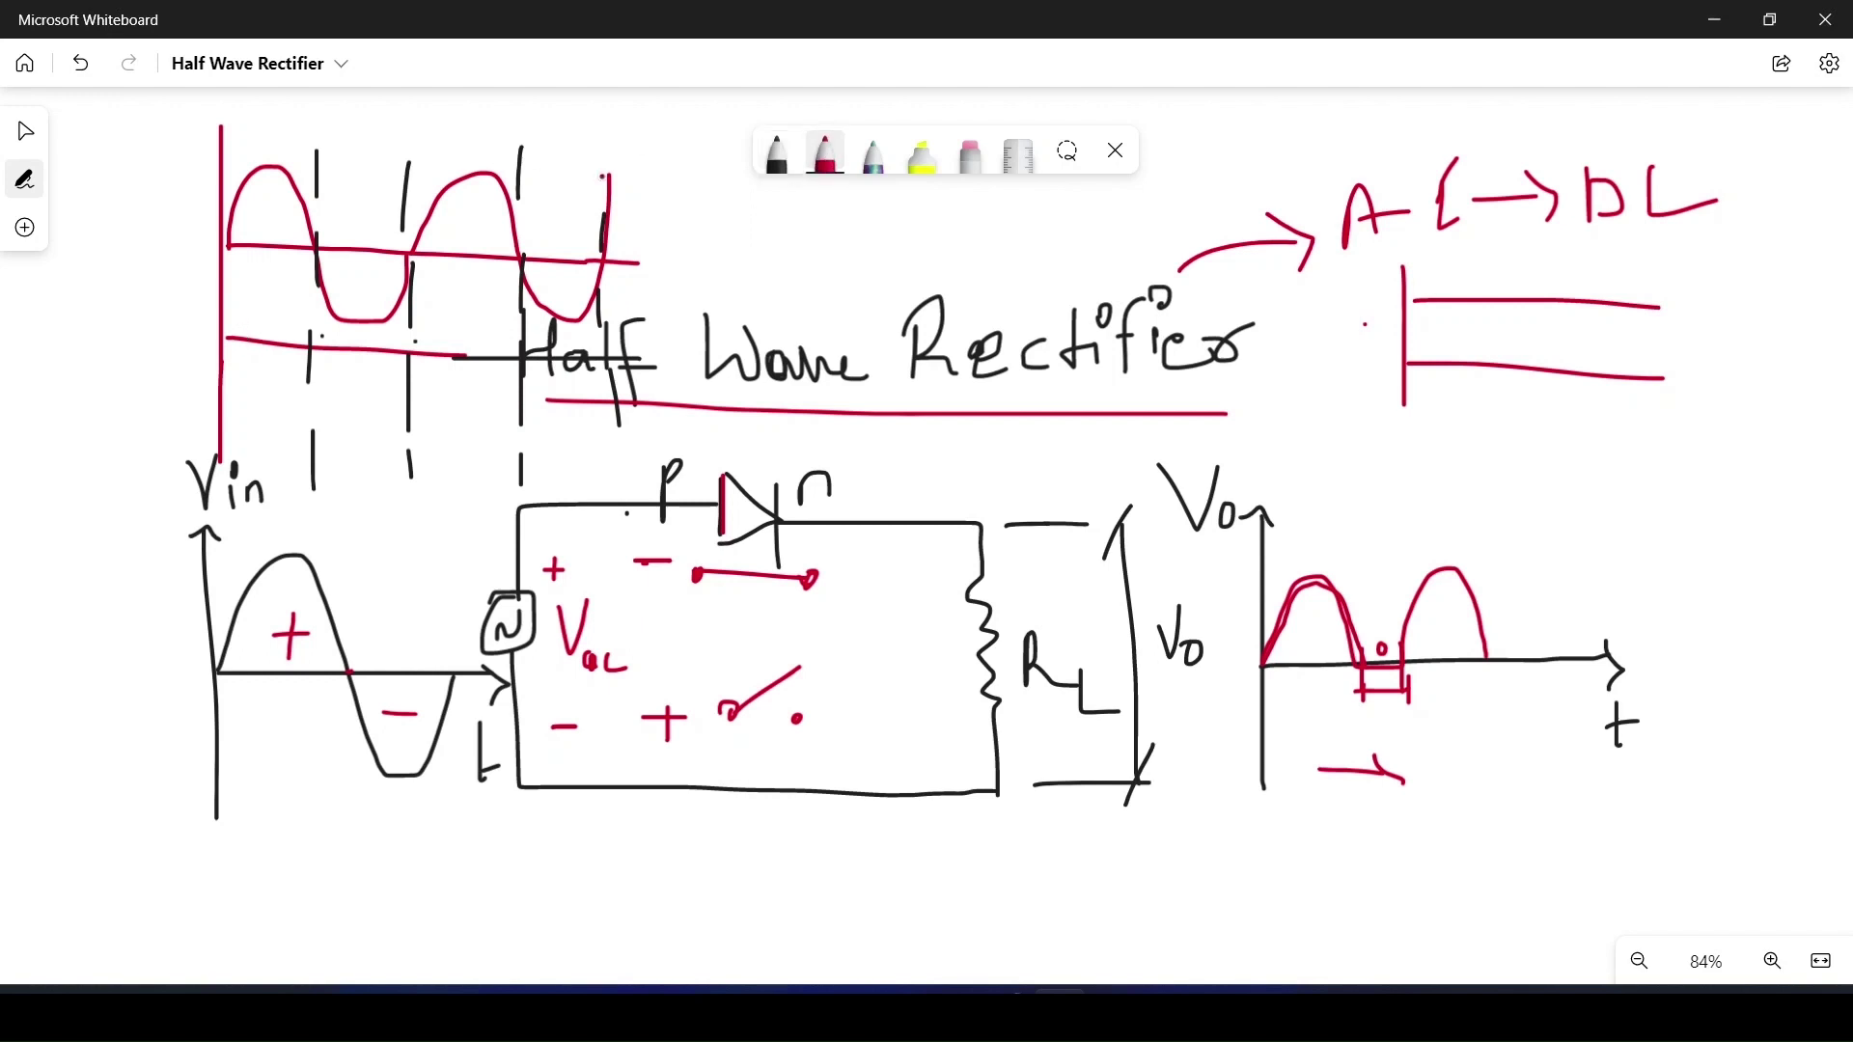
Draw the half-wave output on the lower axis and label the waveforms IN and OUT with braces
{"action": "mouse_move", "coordinate": [224, 340]}
{"action": "left_mouse_down"}
{"action": "mouse_move", "coordinate": [248, 291]}
{"action": "mouse_move", "coordinate": [297, 285]}
{"action": "mouse_move", "coordinate": [312, 343]}
{"action": "mouse_move", "coordinate": [421, 350]}
{"action": "mouse_move", "coordinate": [428, 307]}
{"action": "mouse_move", "coordinate": [489, 306]}
{"action": "mouse_move", "coordinate": [519, 371]}
{"action": "left_mouse_up"}
{"action": "mouse_move", "coordinate": [162, 131]}
{"action": "left_mouse_down"}
{"action": "mouse_move", "coordinate": [159, 198]}
{"action": "mouse_move", "coordinate": [214, 253]}
{"action": "left_mouse_up"}
{"action": "mouse_move", "coordinate": [107, 162]}
{"action": "left_mouse_down"}
{"action": "mouse_move", "coordinate": [114, 198]}
{"action": "mouse_move", "coordinate": [142, 177]}
{"action": "mouse_move", "coordinate": [146, 130]}
{"action": "left_mouse_up"}
{"action": "left_click", "coordinate": [121, 192]}
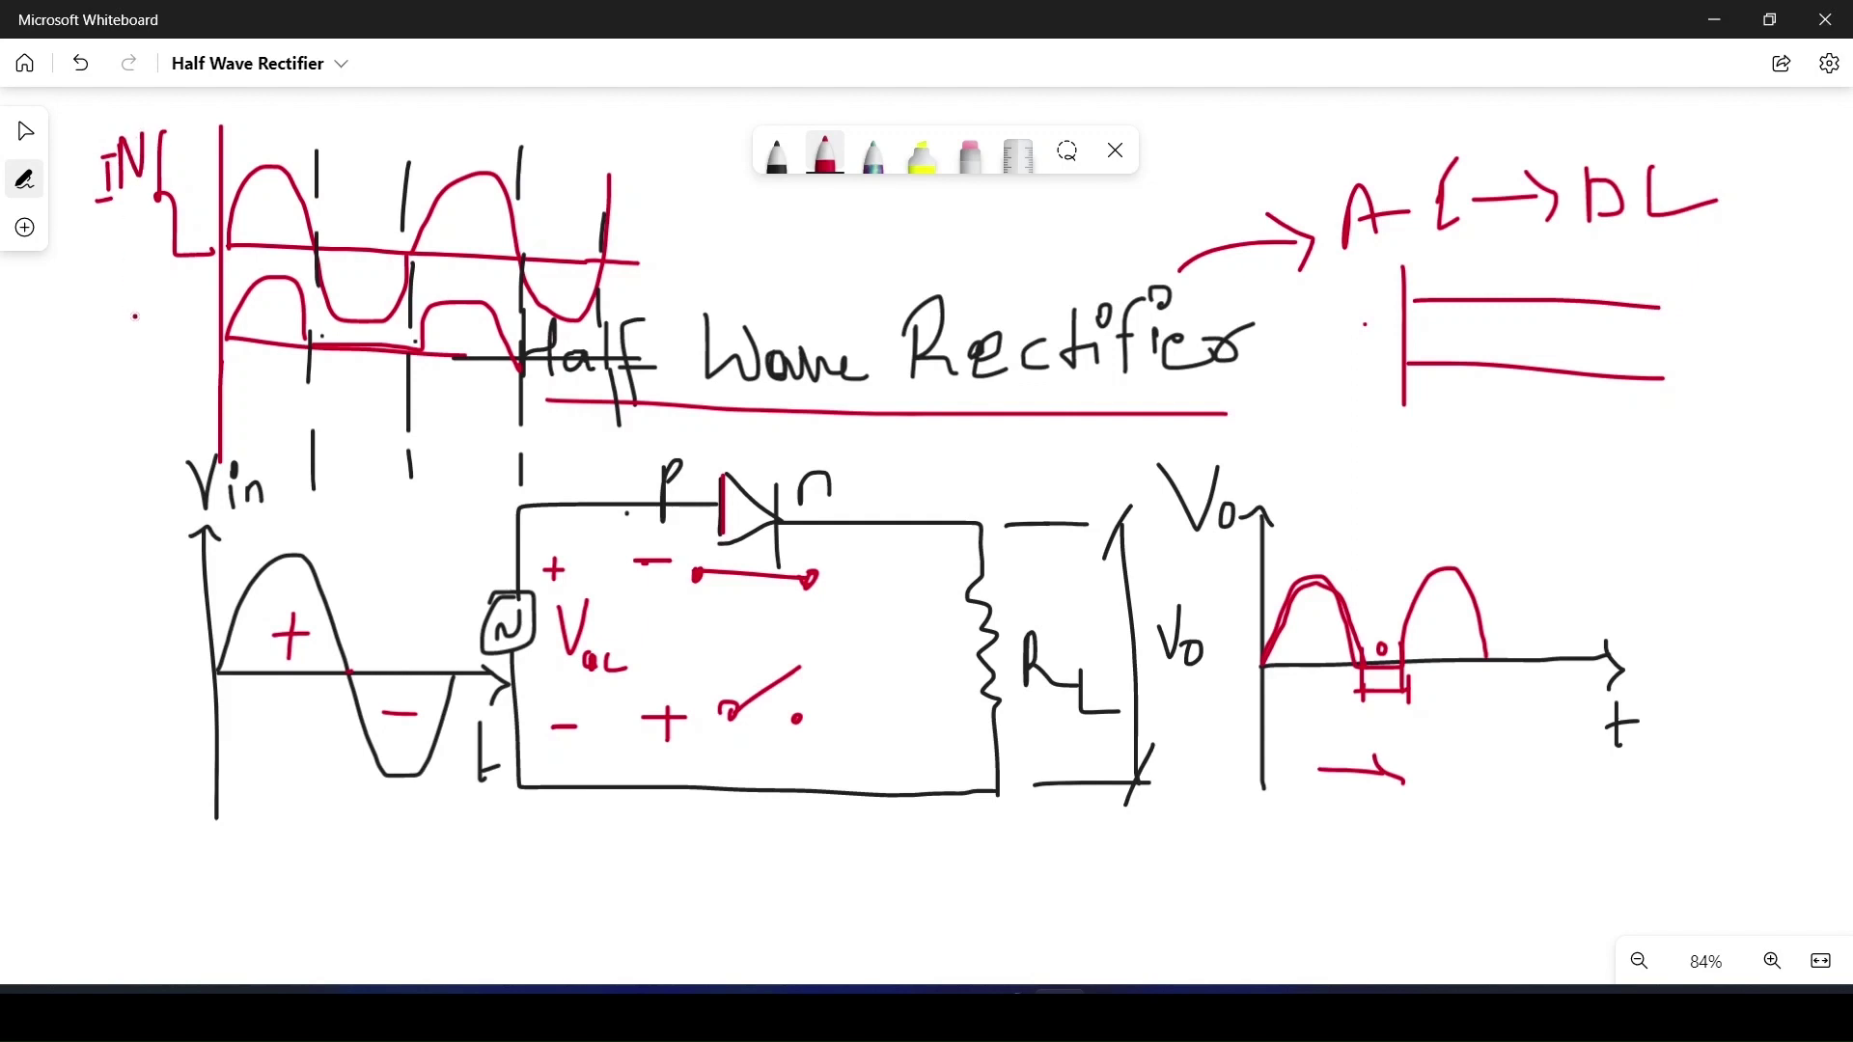
{"action": "mouse_move", "coordinate": [180, 275]}
{"action": "left_mouse_down"}
{"action": "mouse_move", "coordinate": [174, 340]}
{"action": "mouse_move", "coordinate": [203, 380]}
{"action": "left_mouse_up"}
{"action": "mouse_move", "coordinate": [96, 328]}
{"action": "left_mouse_down"}
{"action": "mouse_move", "coordinate": [88, 346]}
{"action": "mouse_move", "coordinate": [94, 309]}
{"action": "mouse_move", "coordinate": [129, 325]}
{"action": "mouse_move", "coordinate": [142, 357]}
{"action": "mouse_move", "coordinate": [177, 311]}
{"action": "left_mouse_up"}
{"action": "left_click", "coordinate": [137, 328]}
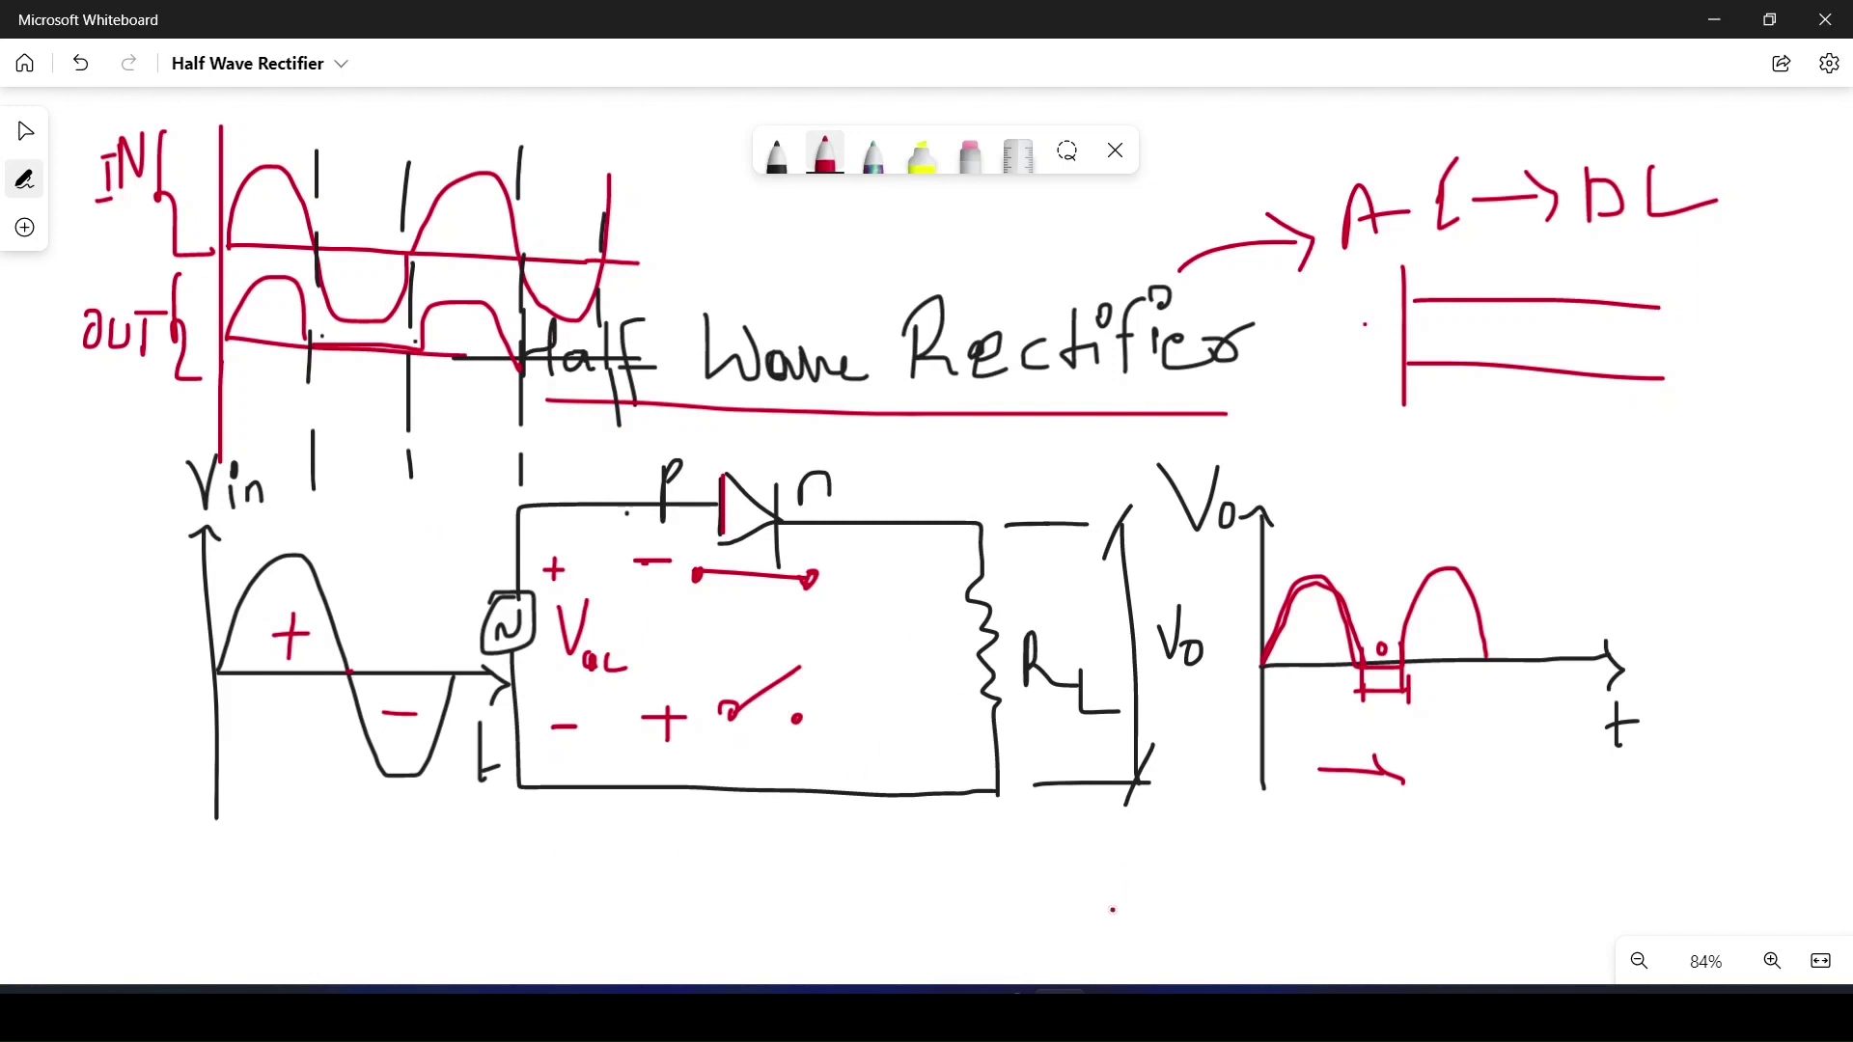
Maximize the Simulink model window and search the Library Browser for 'voltage source'
{"action": "mouse_move", "coordinate": [1113, 1009]}
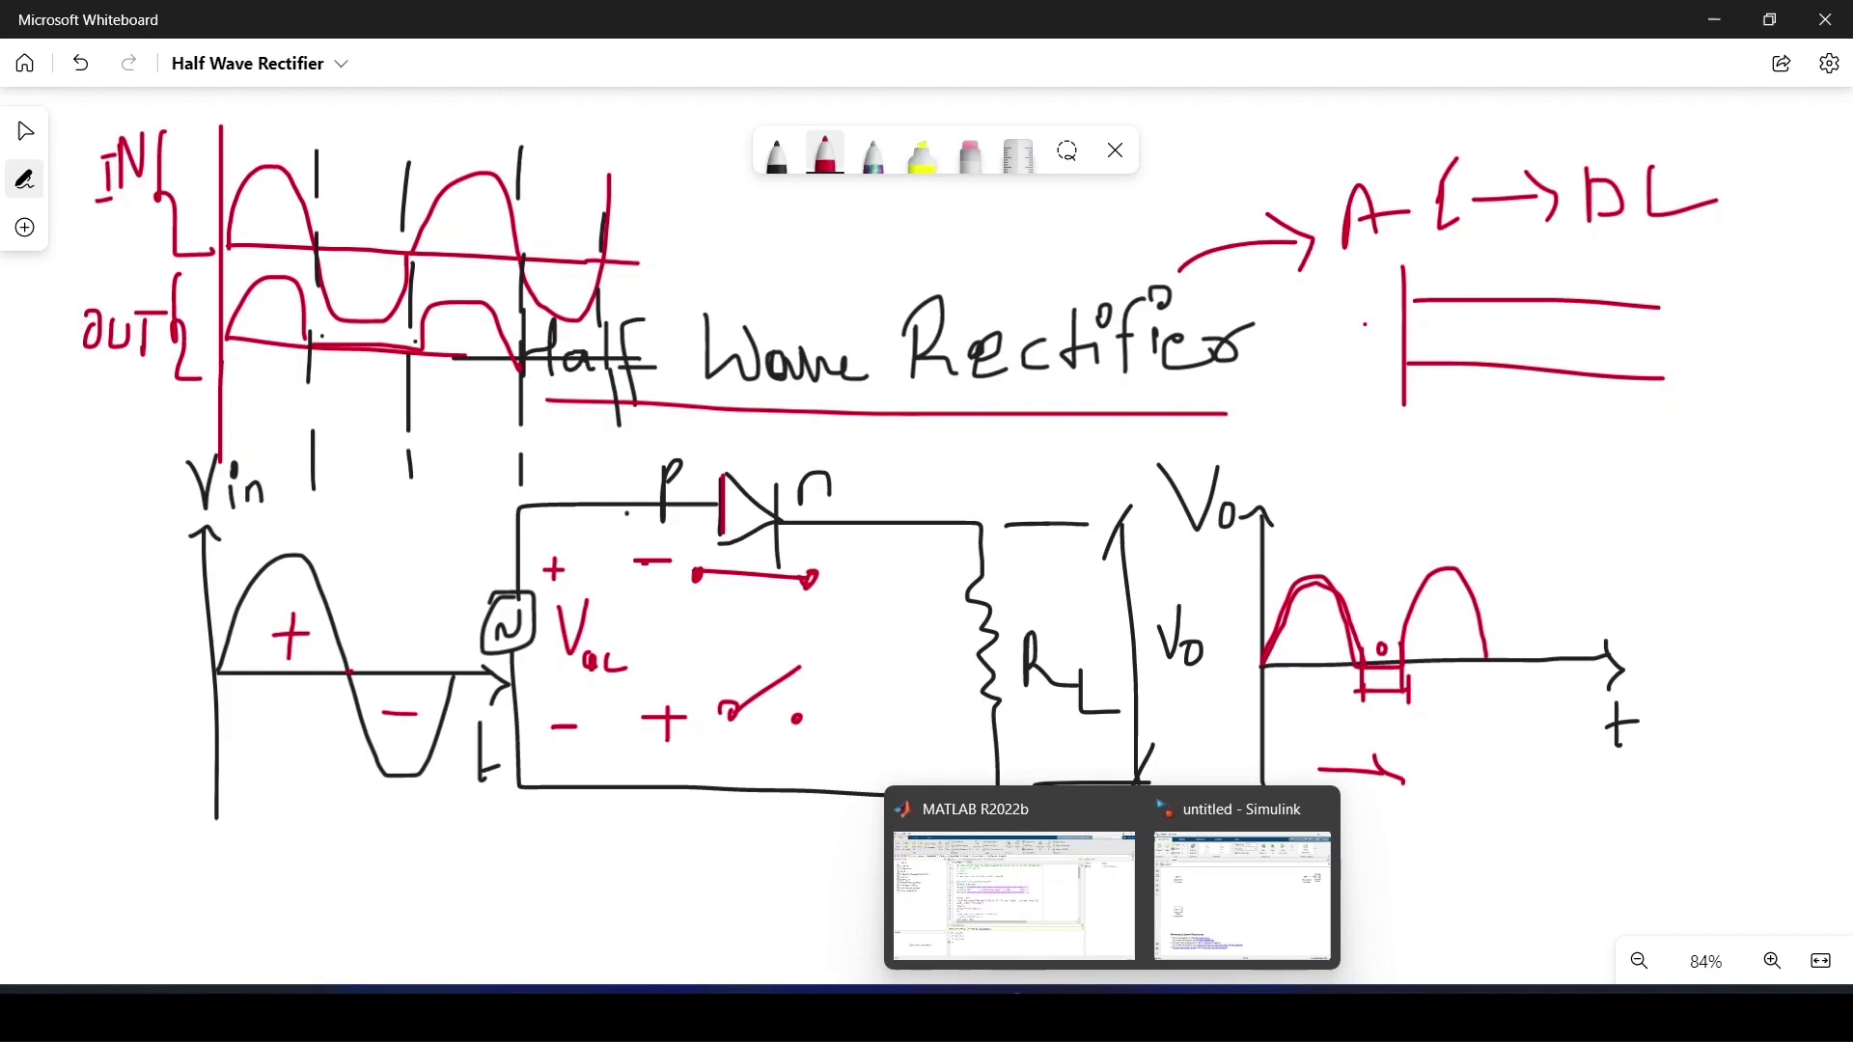
{"action": "left_click", "coordinate": [1240, 849]}
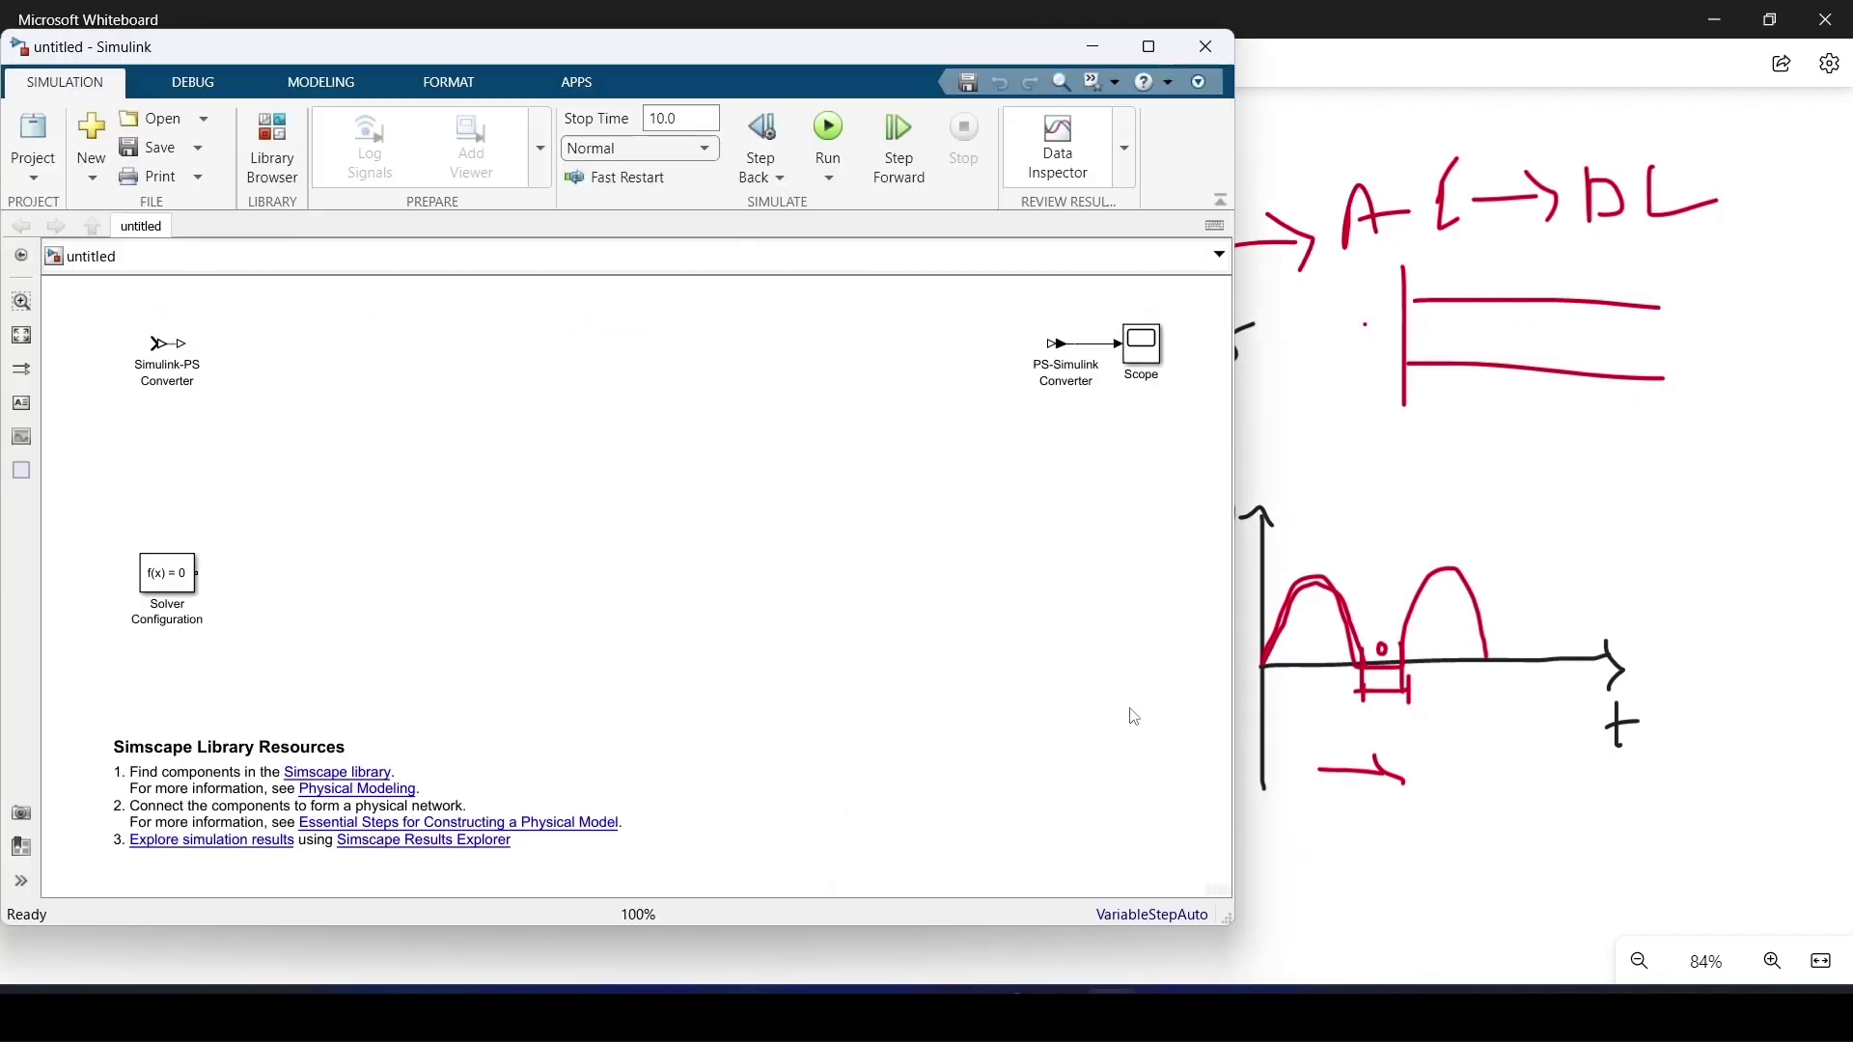
{"action": "left_click", "coordinate": [1148, 47]}
{"action": "left_click", "coordinate": [255, 100]}
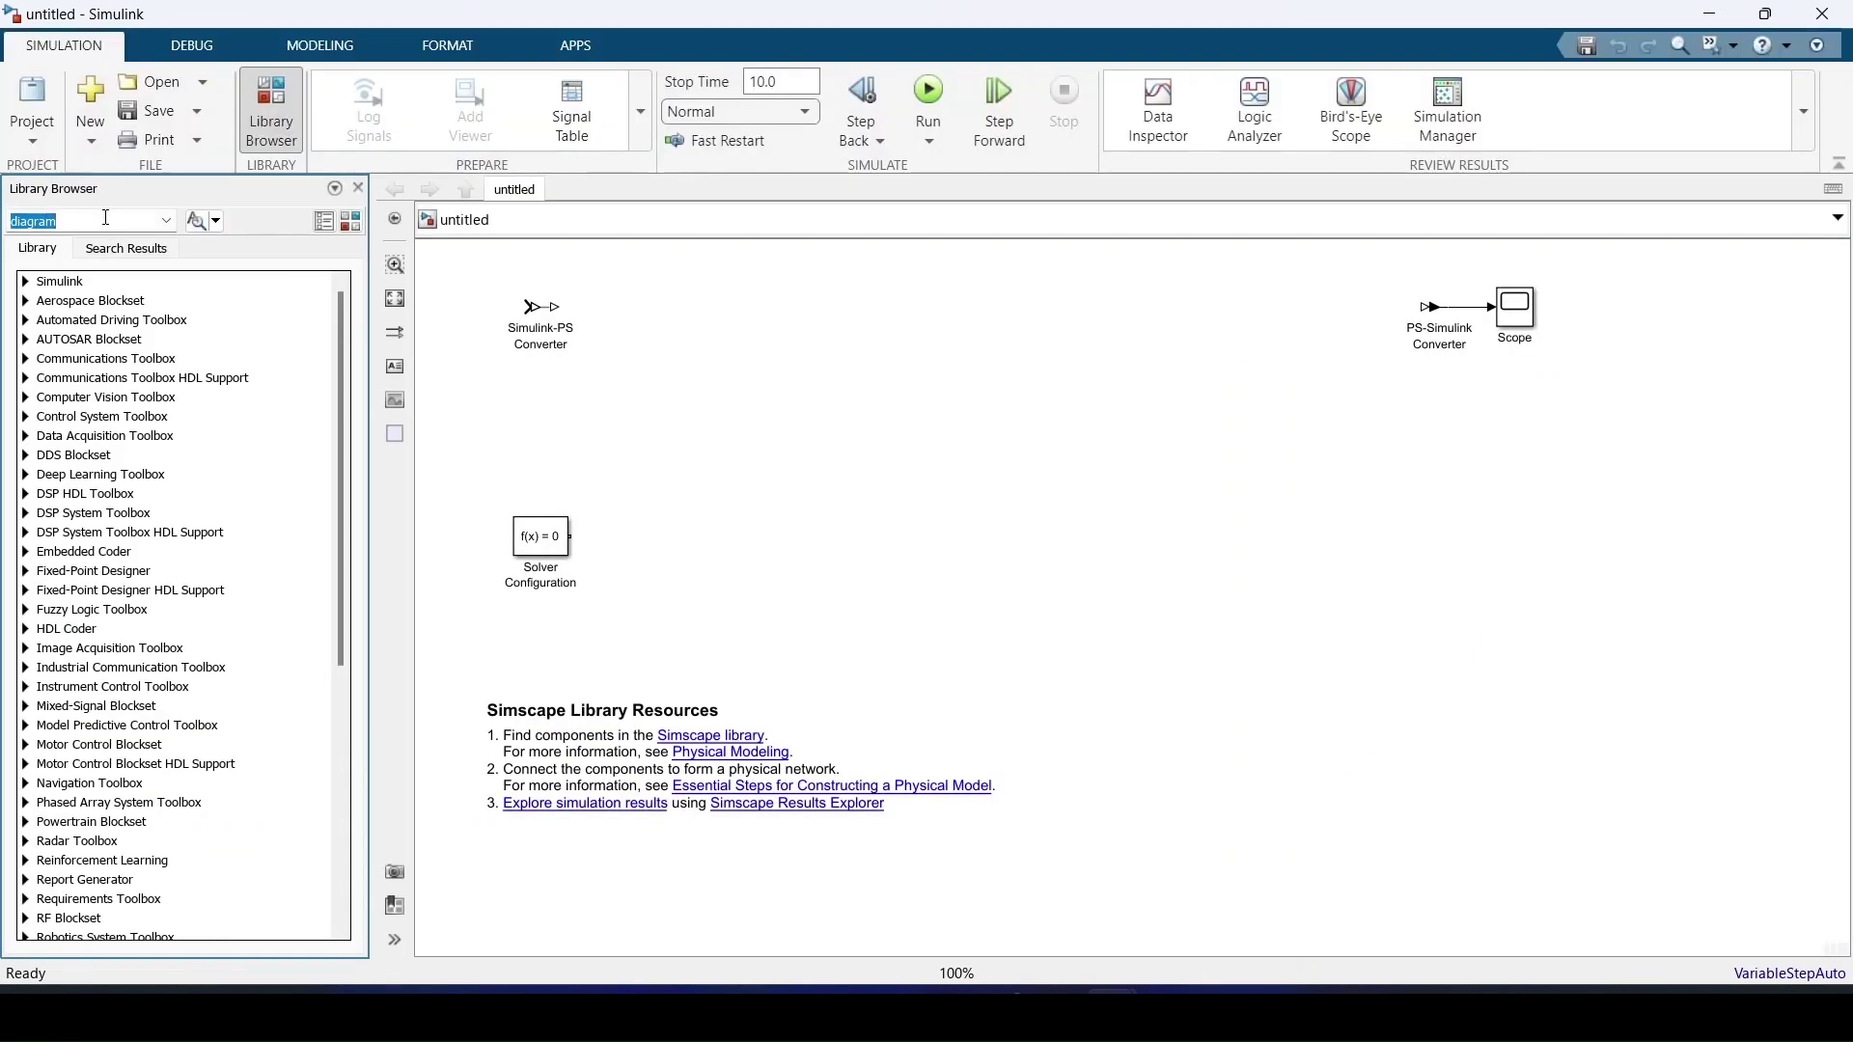
{"action": "type", "text": "voltage source"}
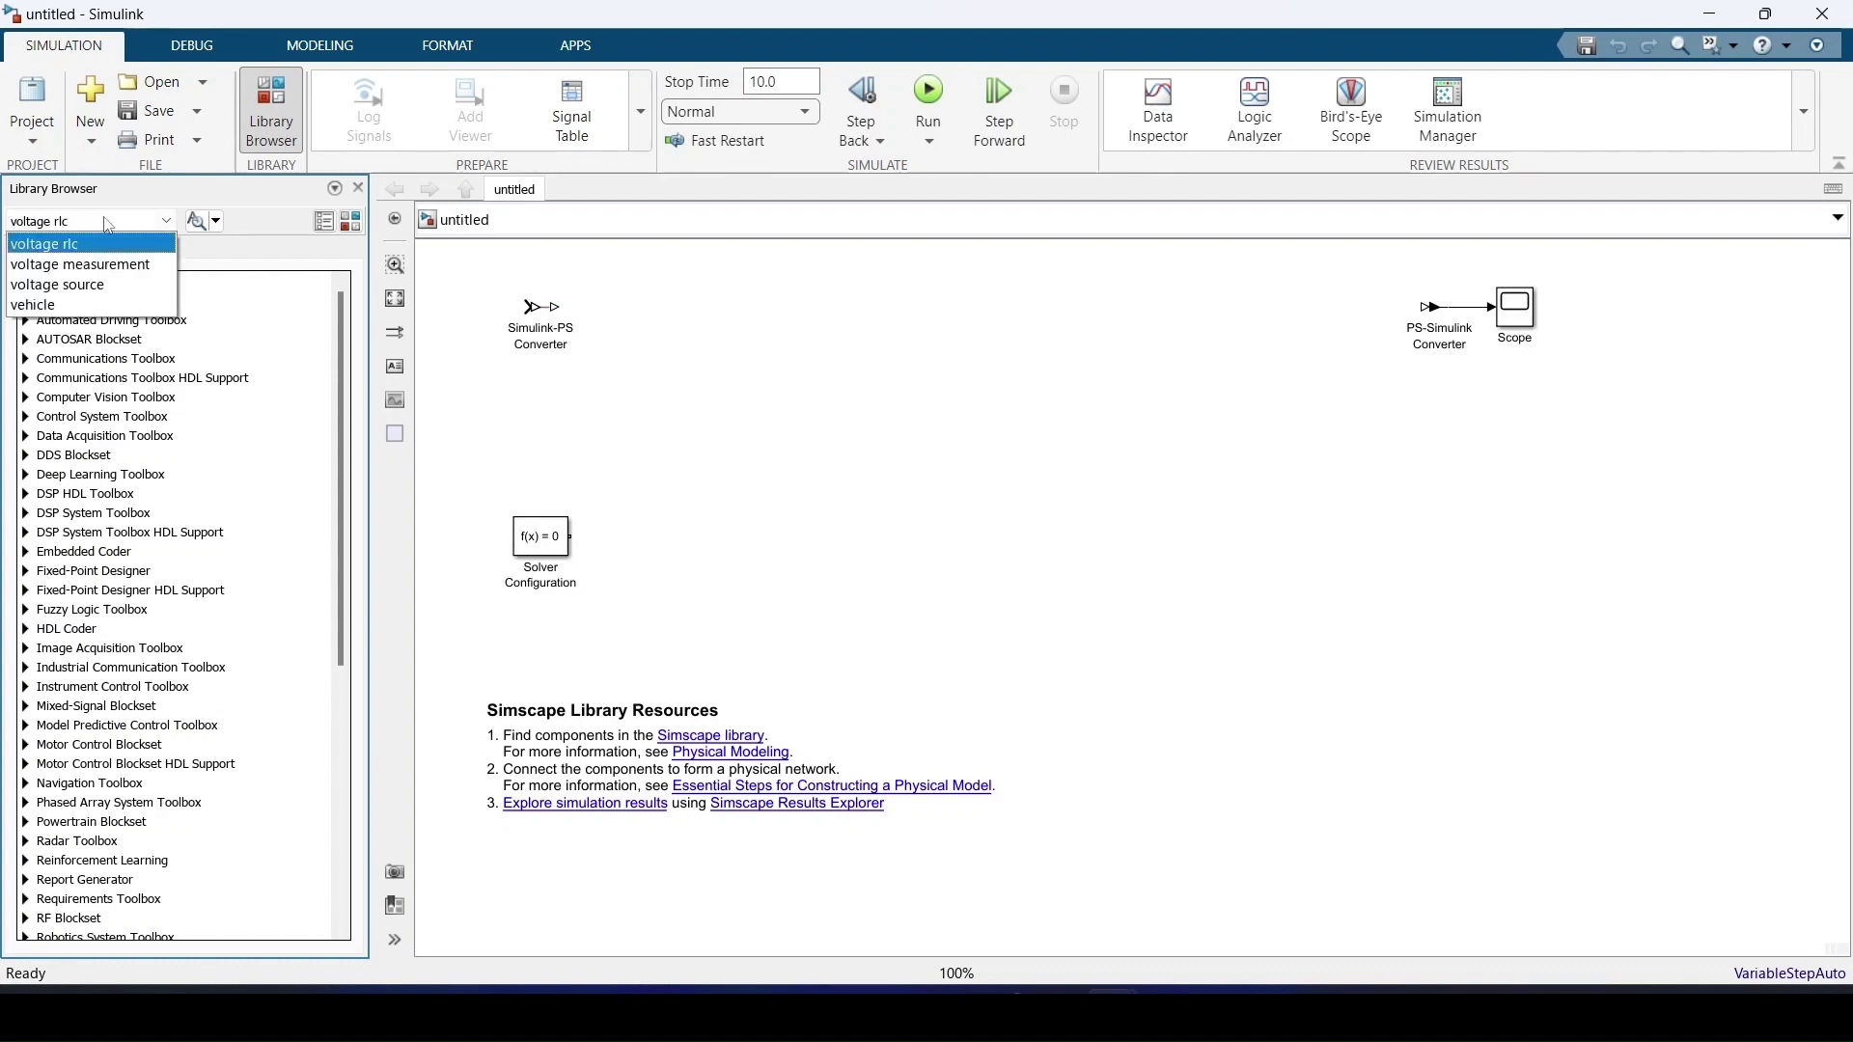
{"action": "key", "text": "Return"}
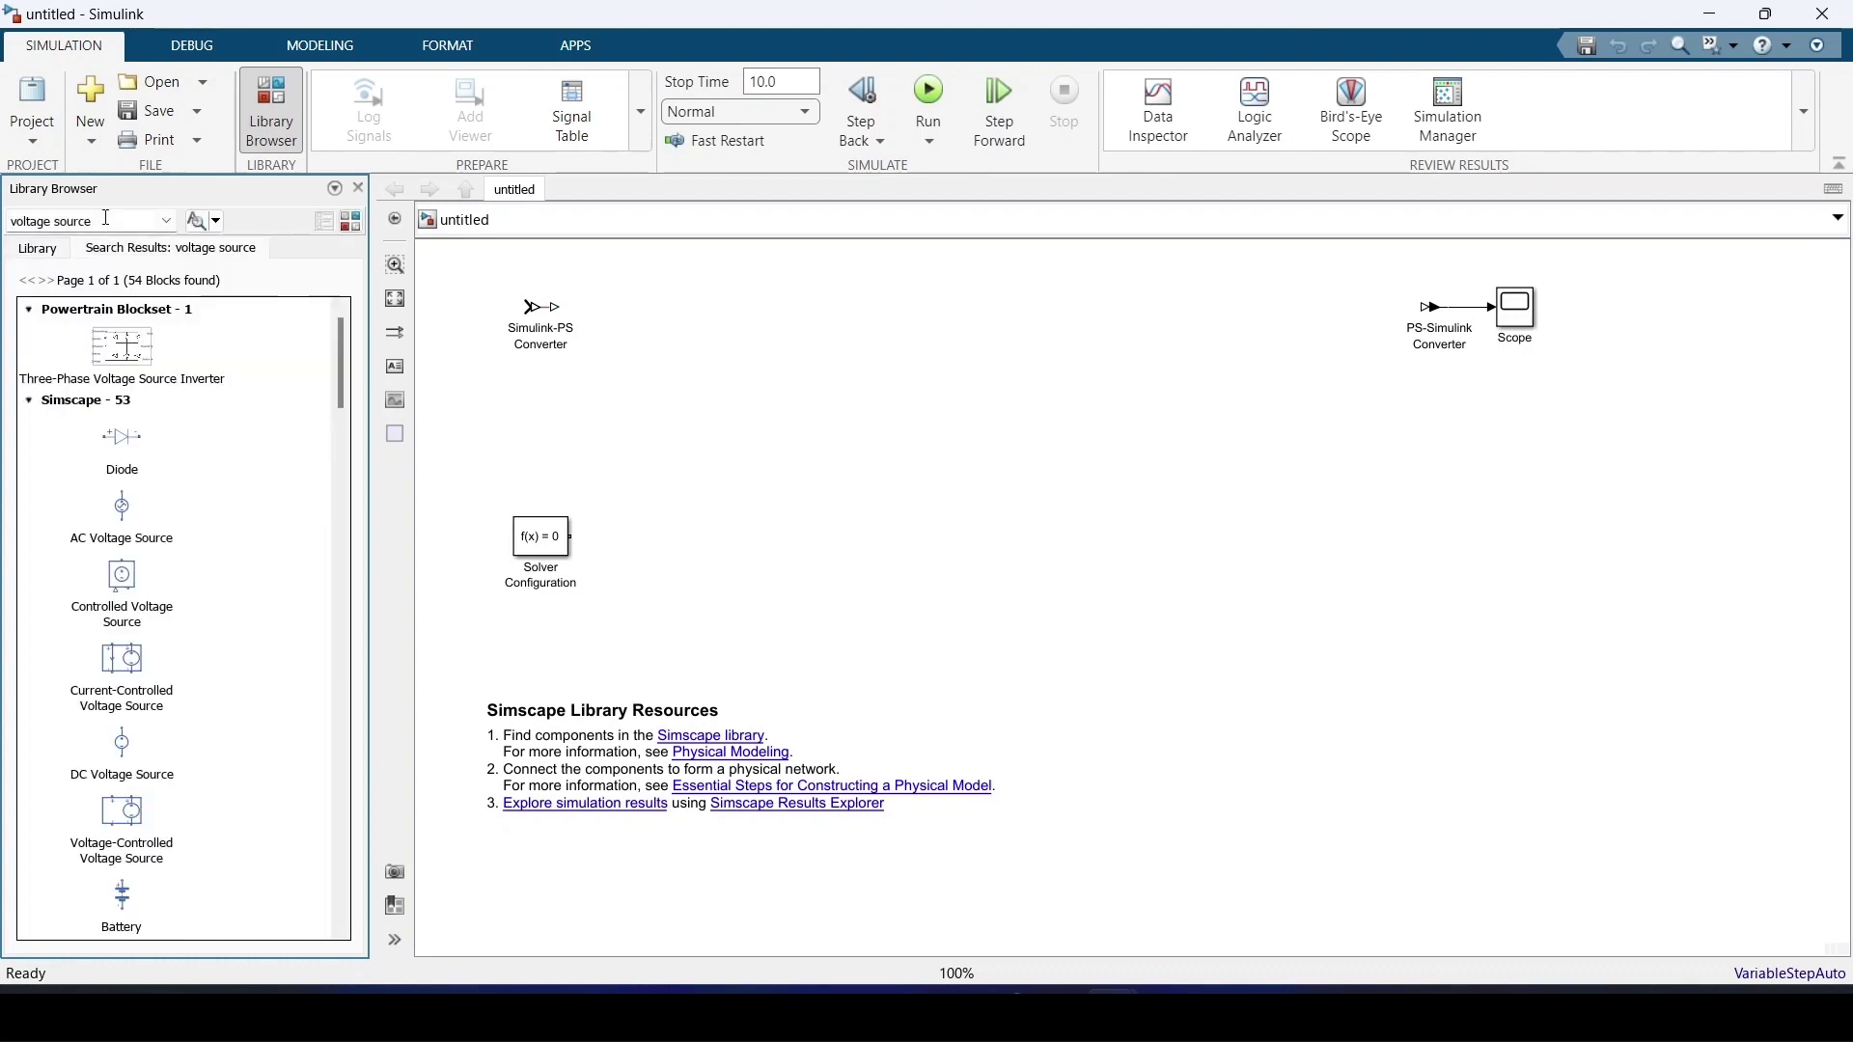
Place an AC Voltage Source block from the search results onto the canvas
{"action": "scroll", "coordinate": [96, 598], "scroll_direction": "down", "scroll_amount": 20}
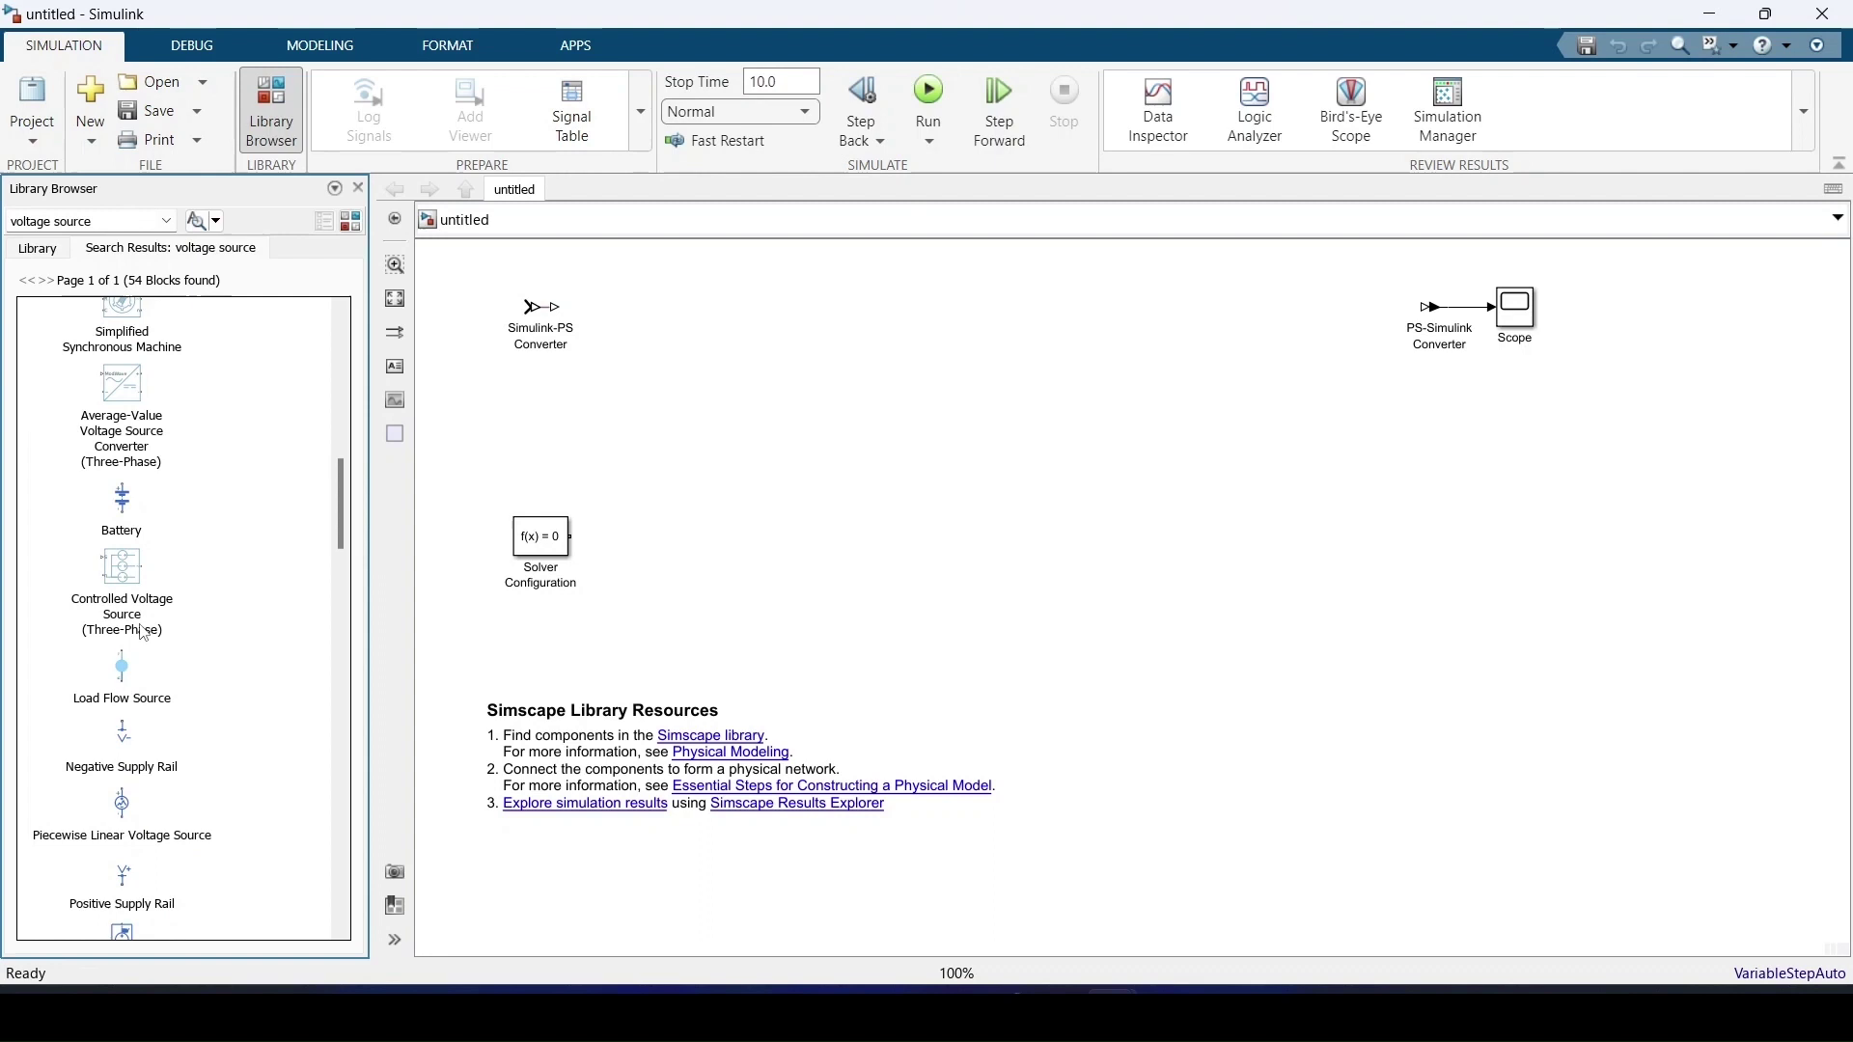
{"action": "scroll", "coordinate": [145, 632], "scroll_direction": "down", "scroll_amount": 10}
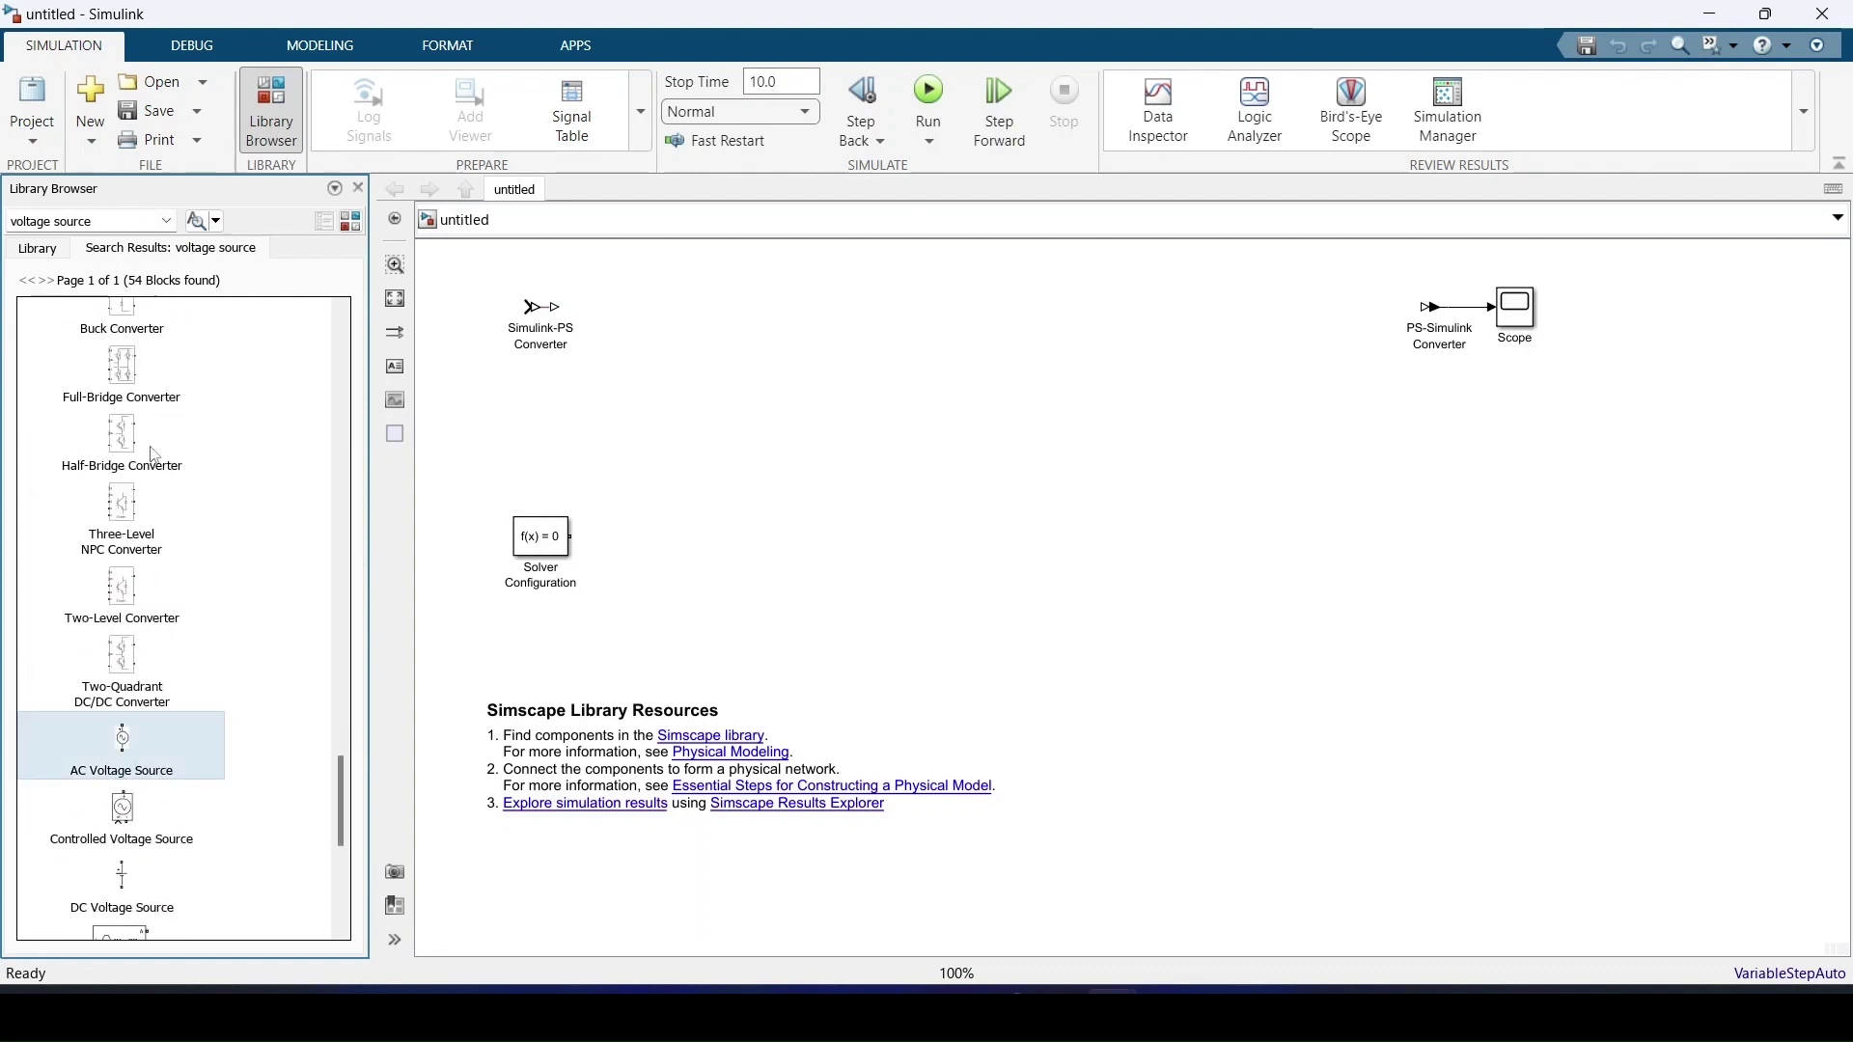
{"action": "scroll", "coordinate": [121, 724], "scroll_direction": "up", "scroll_amount": 10}
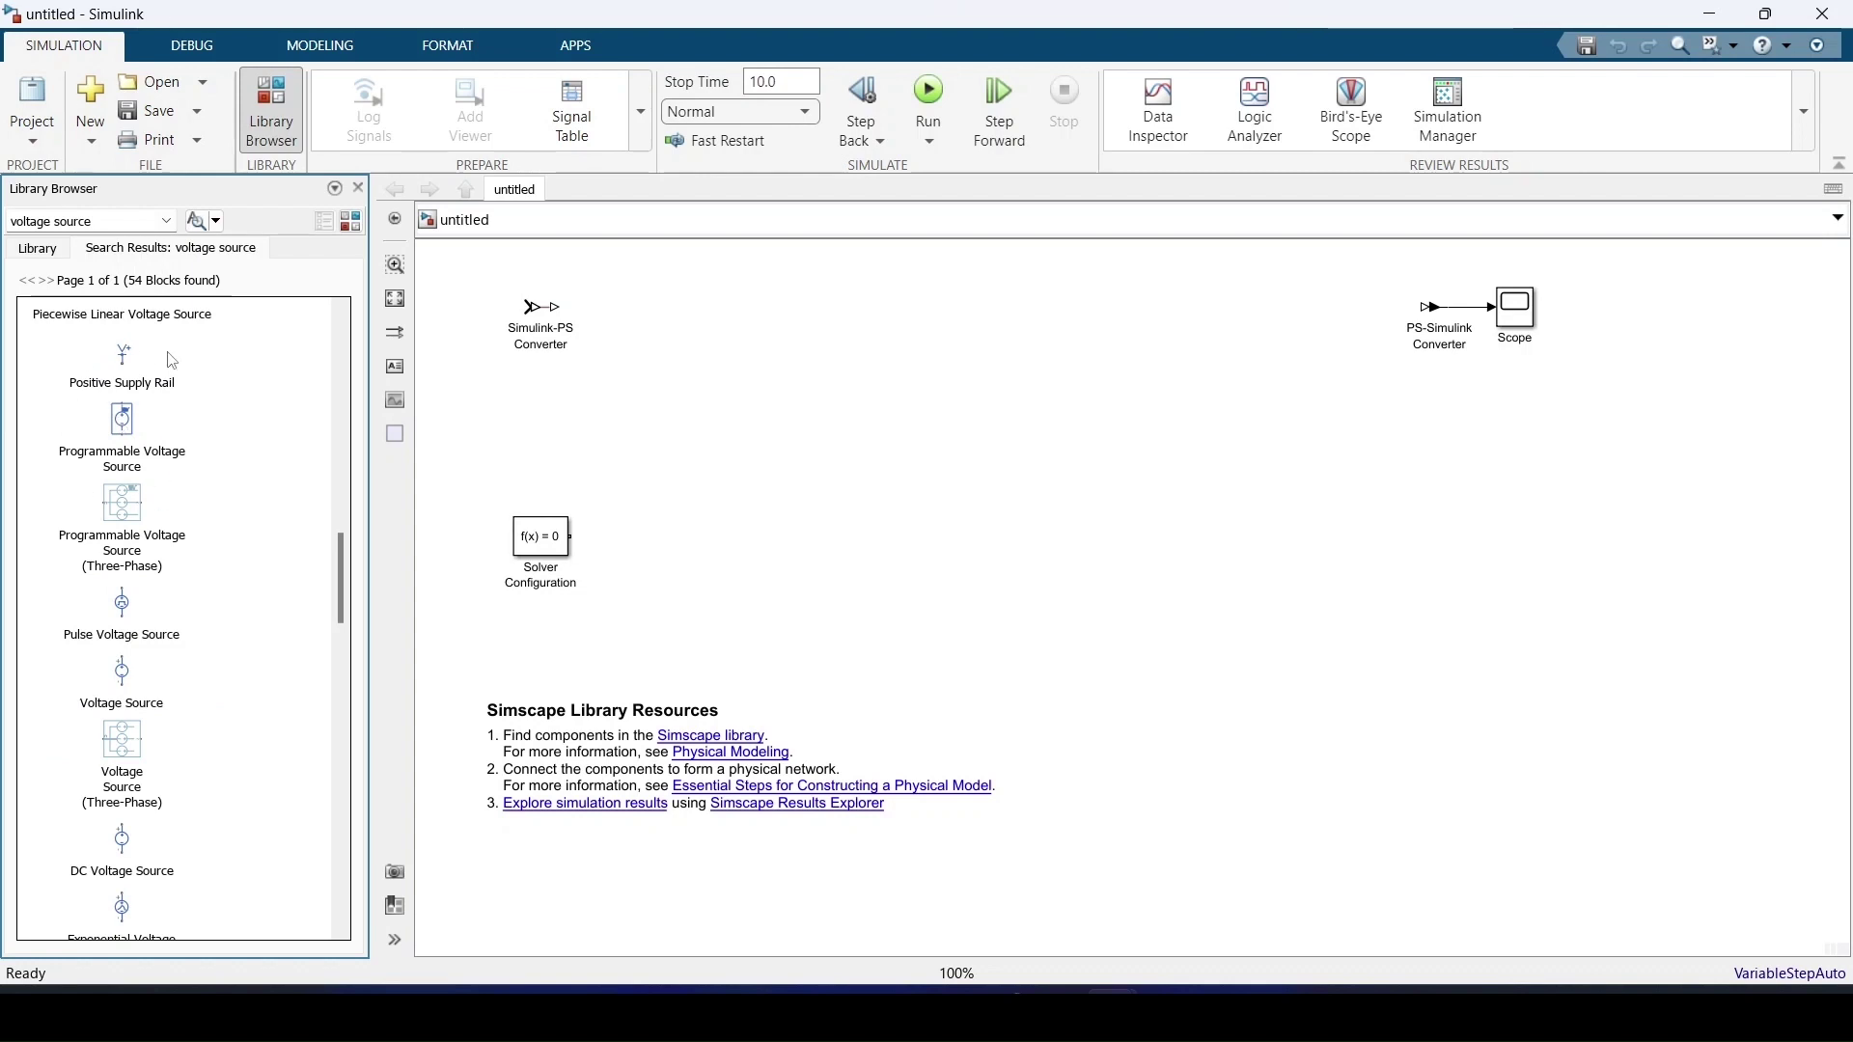
{"action": "scroll", "coordinate": [211, 630], "scroll_direction": "down", "scroll_amount": 5}
{"action": "scroll", "coordinate": [211, 629], "scroll_direction": "down", "scroll_amount": 5}
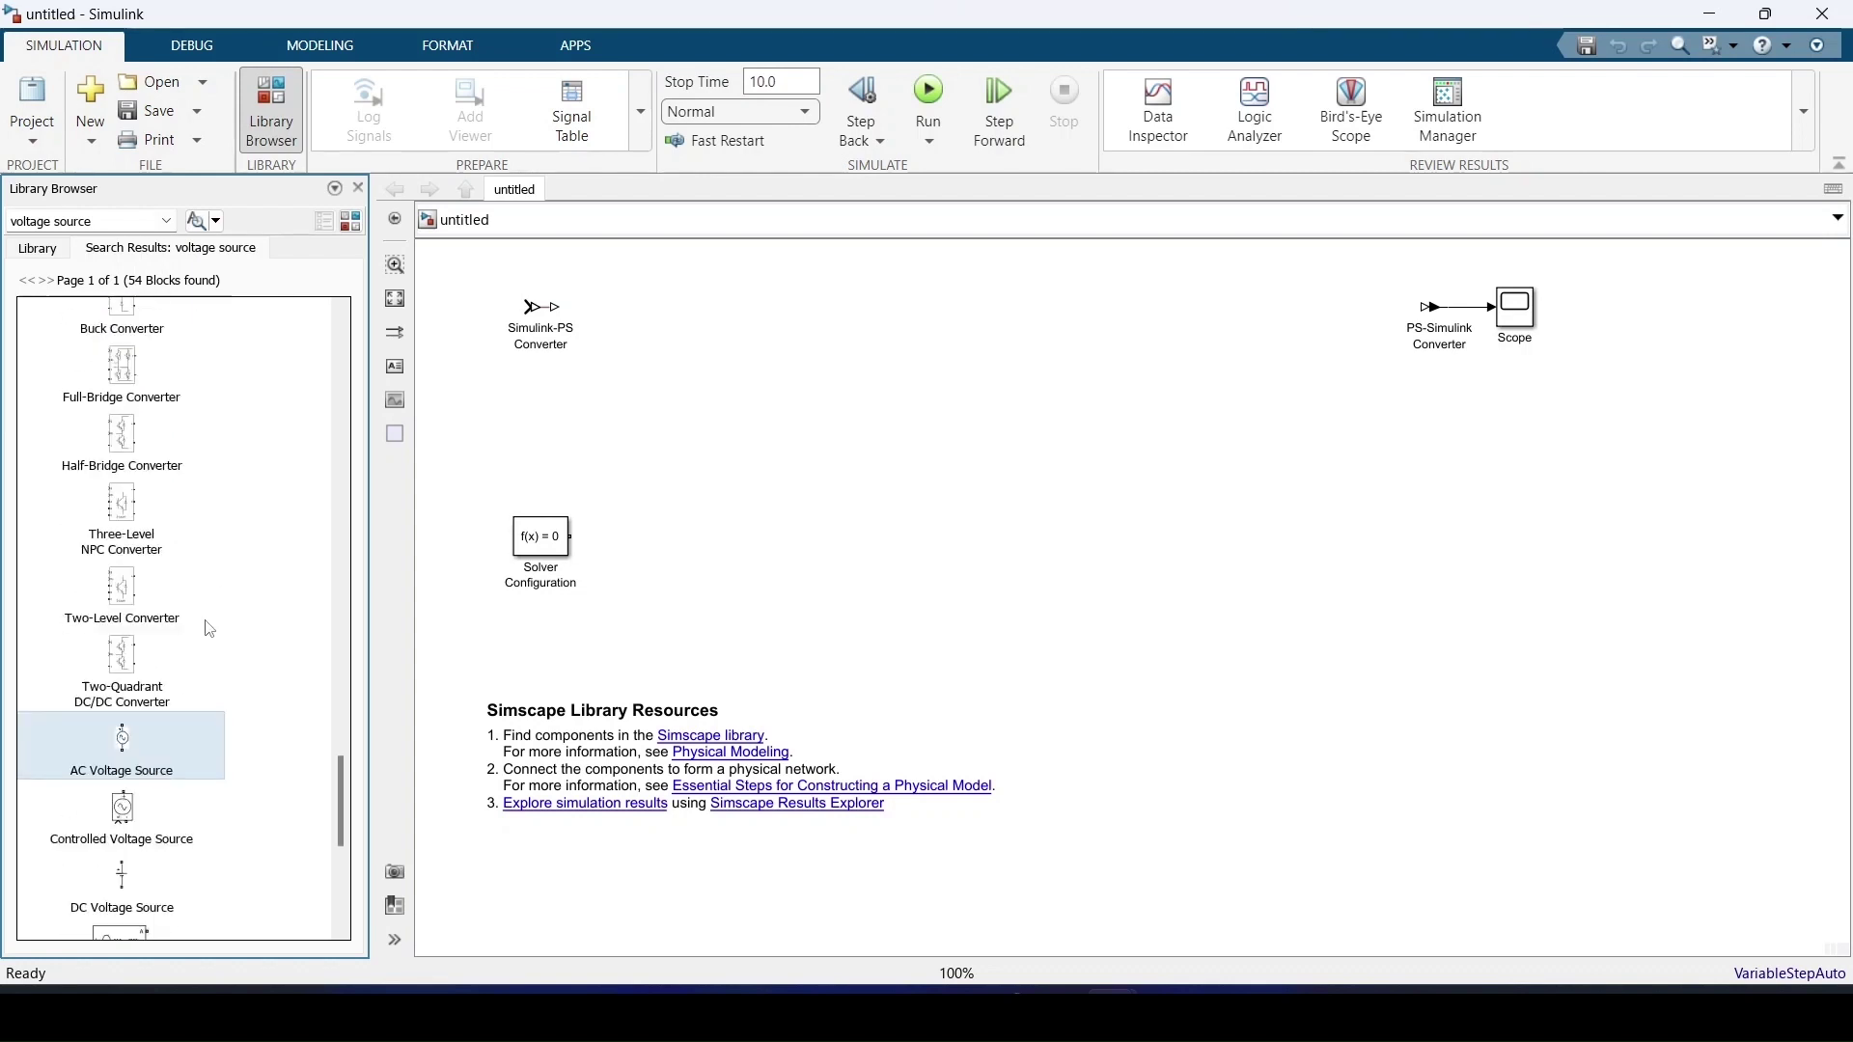
{"action": "left_click", "coordinate": [127, 744]}
{"action": "left_click_drag", "start_coordinate": [128, 744], "coordinate": [835, 415]}
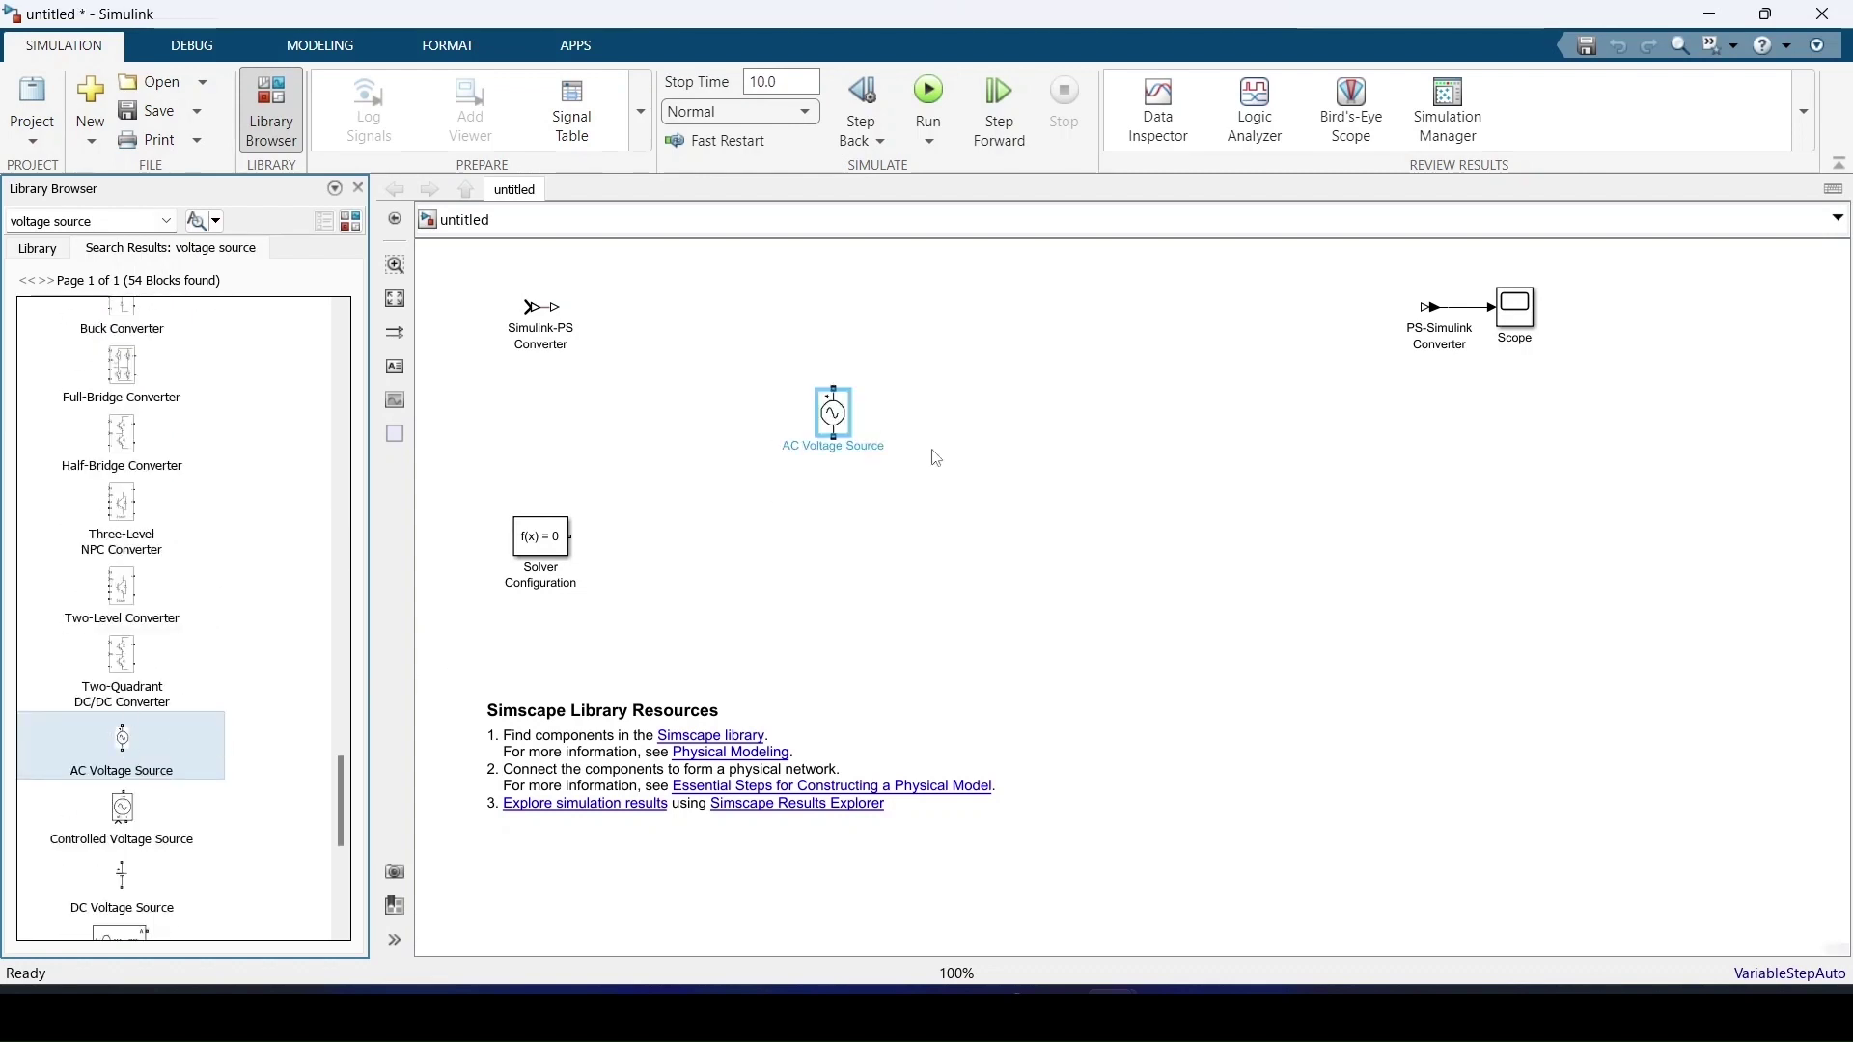
{"action": "left_click", "coordinate": [930, 454]}
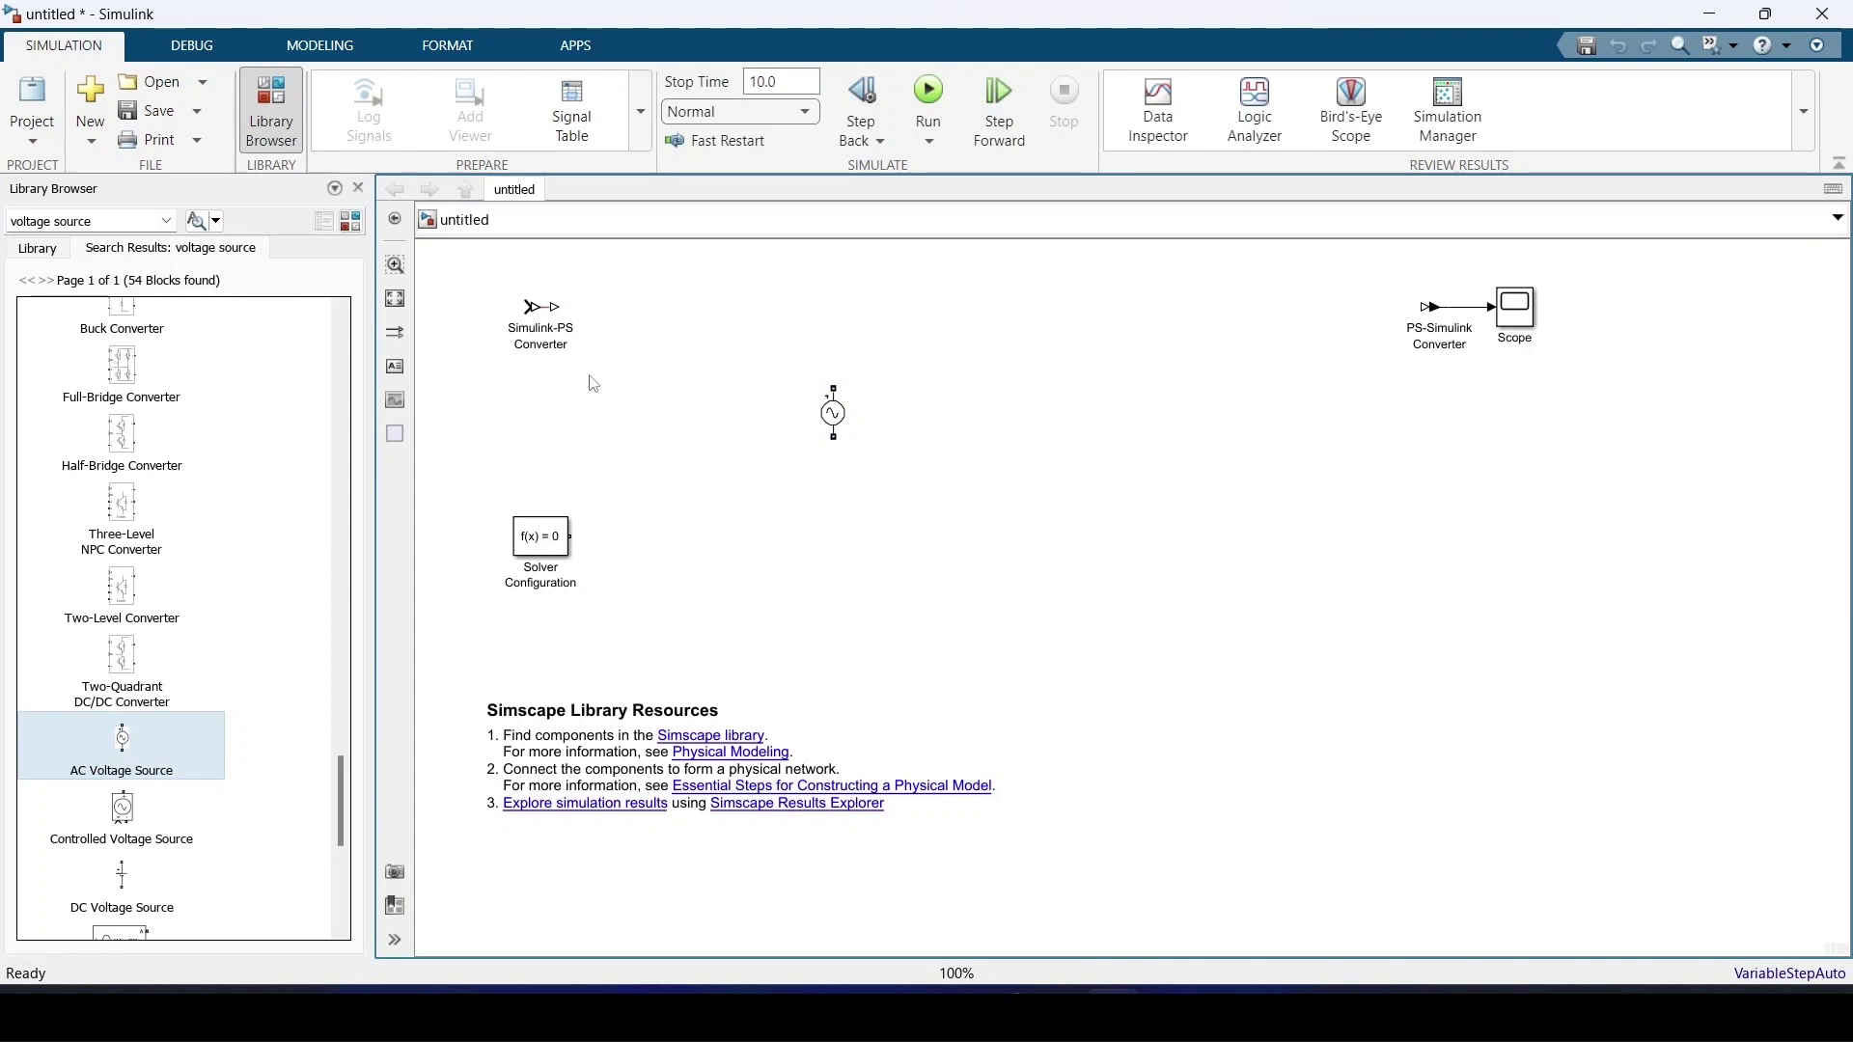
{"action": "left_click", "coordinate": [96, 223]}
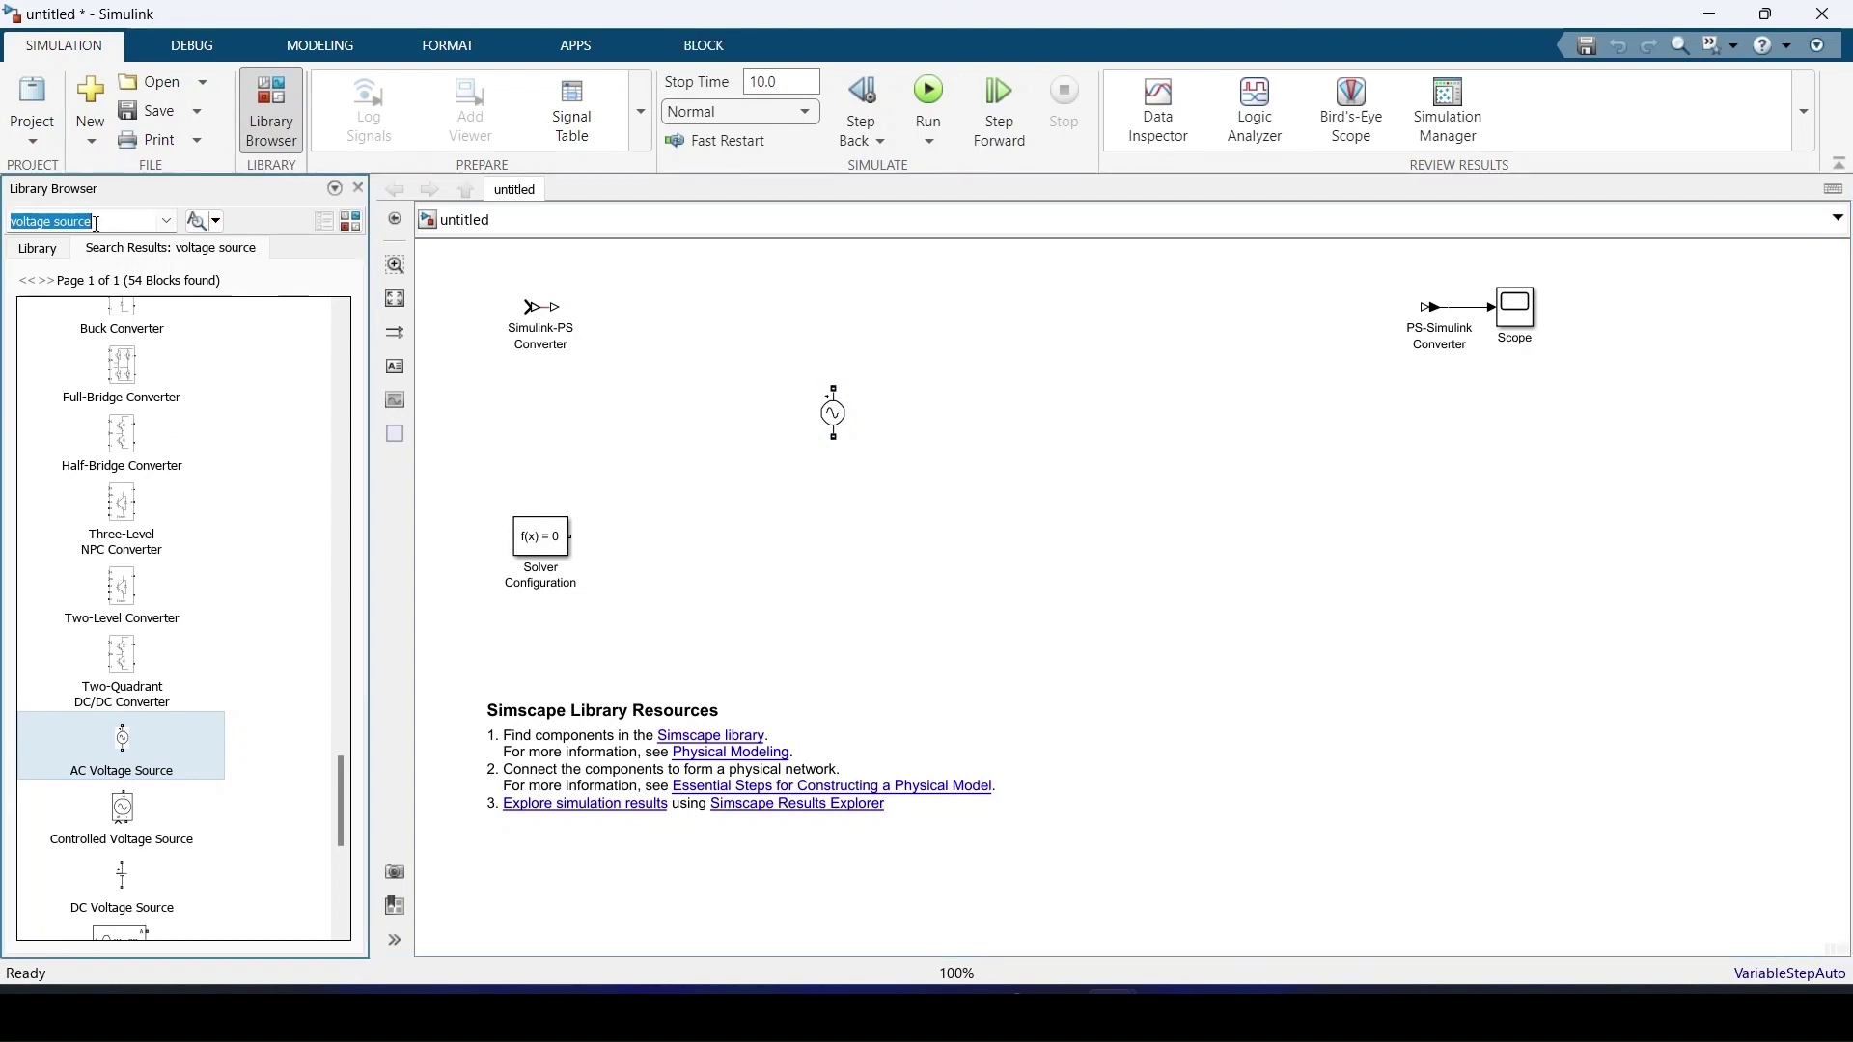
Search for 'diode' and place a Diode block near the top of the canvas
{"action": "type", "text": "diode"}
{"action": "key", "text": "Return"}
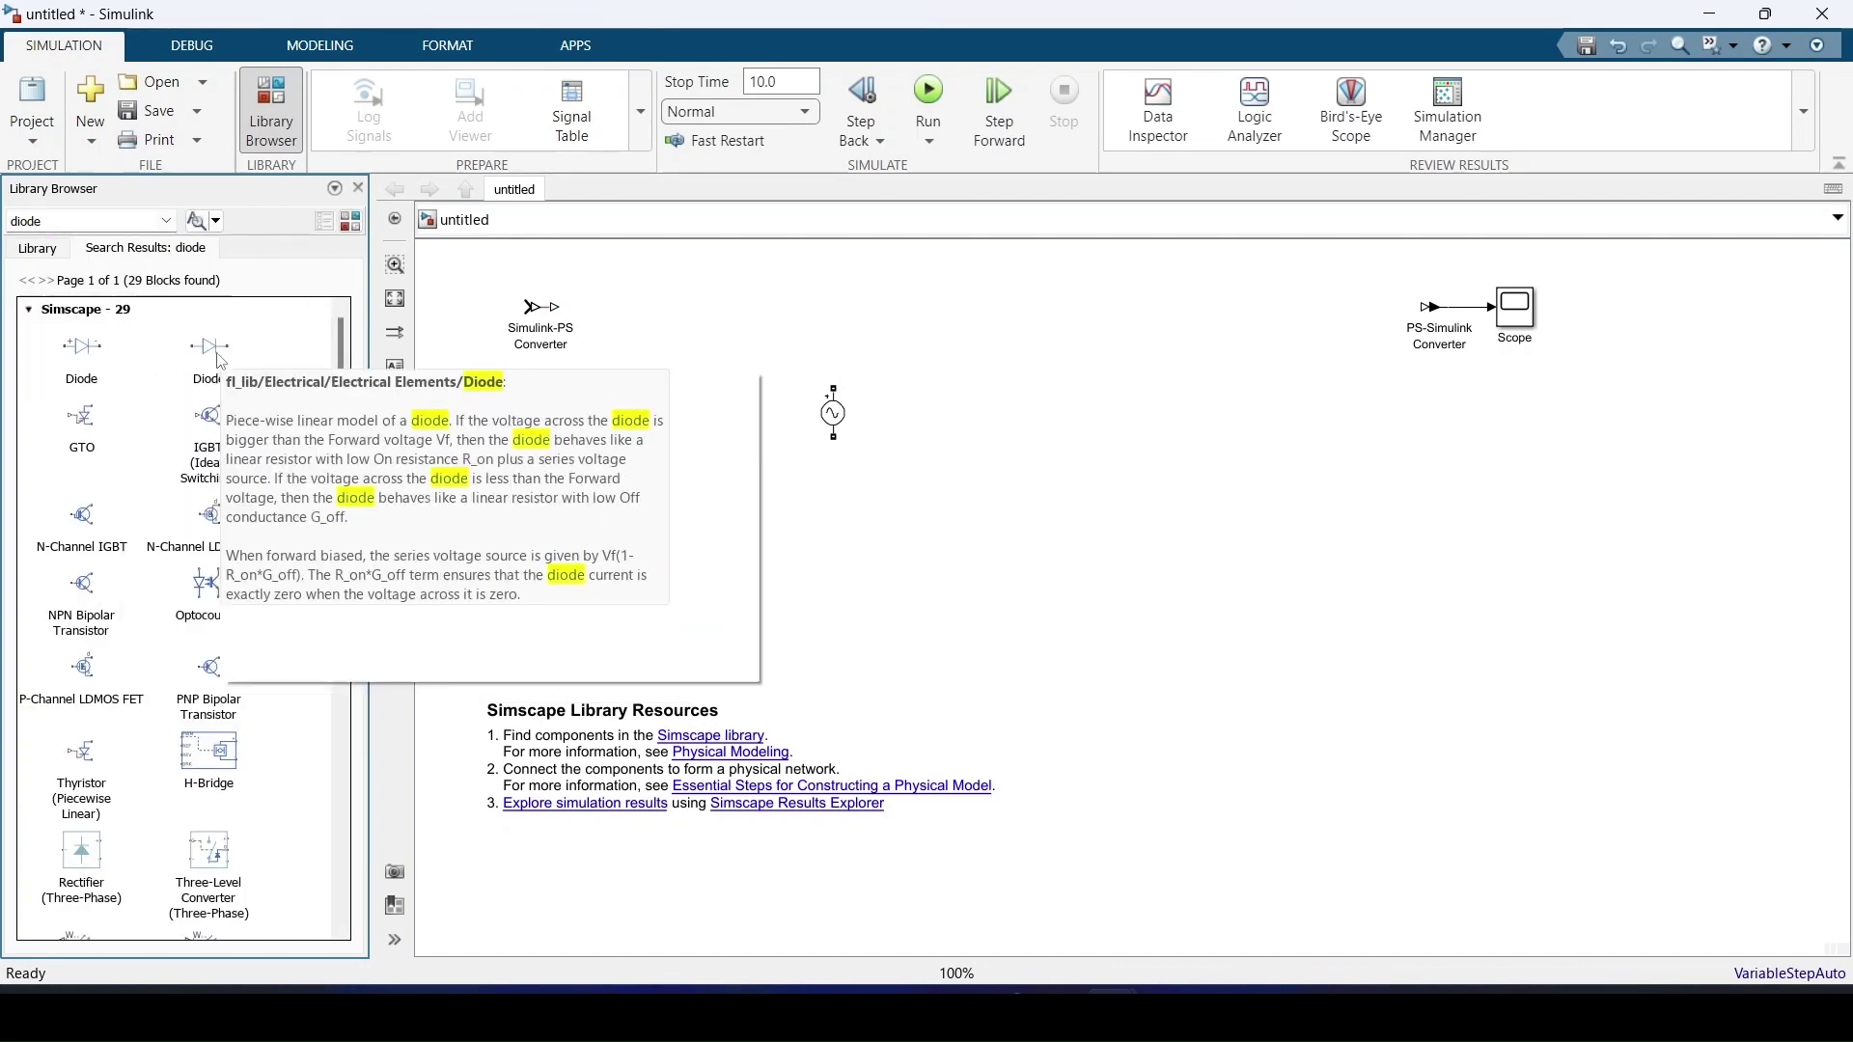
{"action": "scroll", "coordinate": [152, 757], "scroll_direction": "down", "scroll_amount": 5}
{"action": "scroll", "coordinate": [150, 748], "scroll_direction": "down", "scroll_amount": 2}
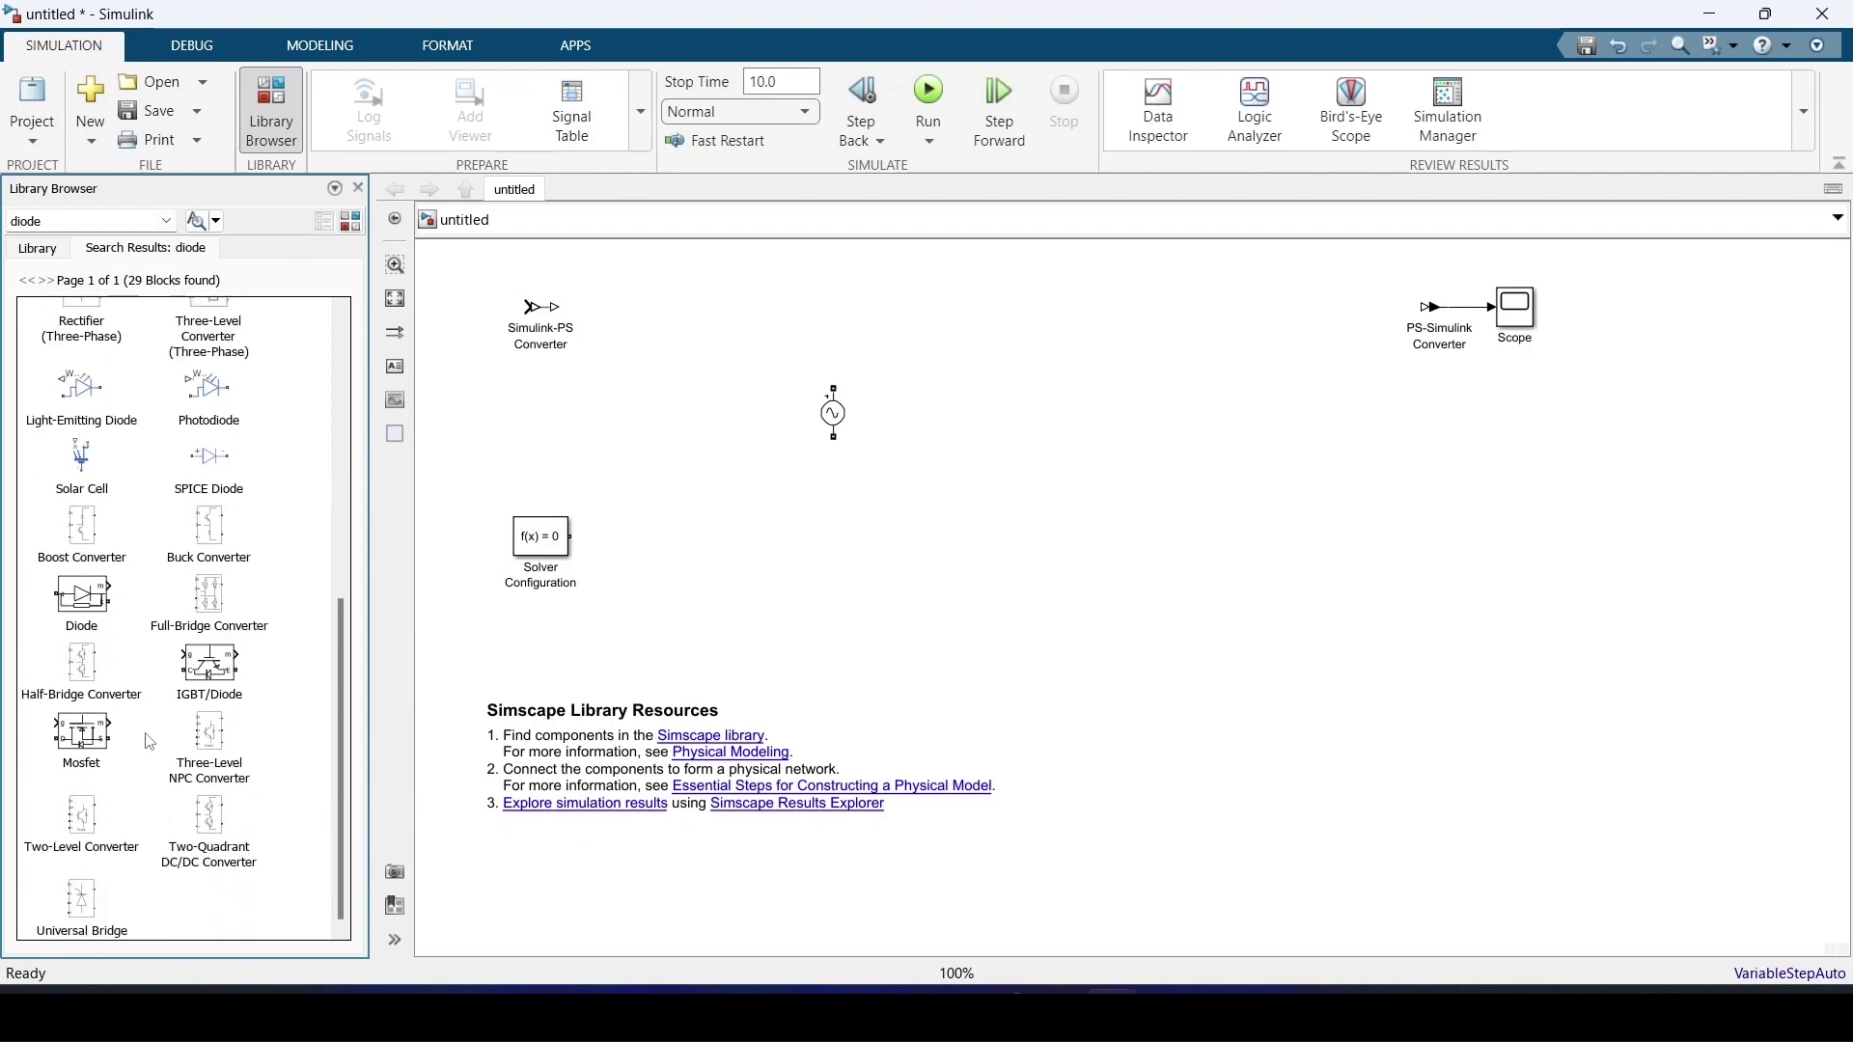
{"action": "left_click_drag", "start_coordinate": [100, 619], "coordinate": [972, 349]}
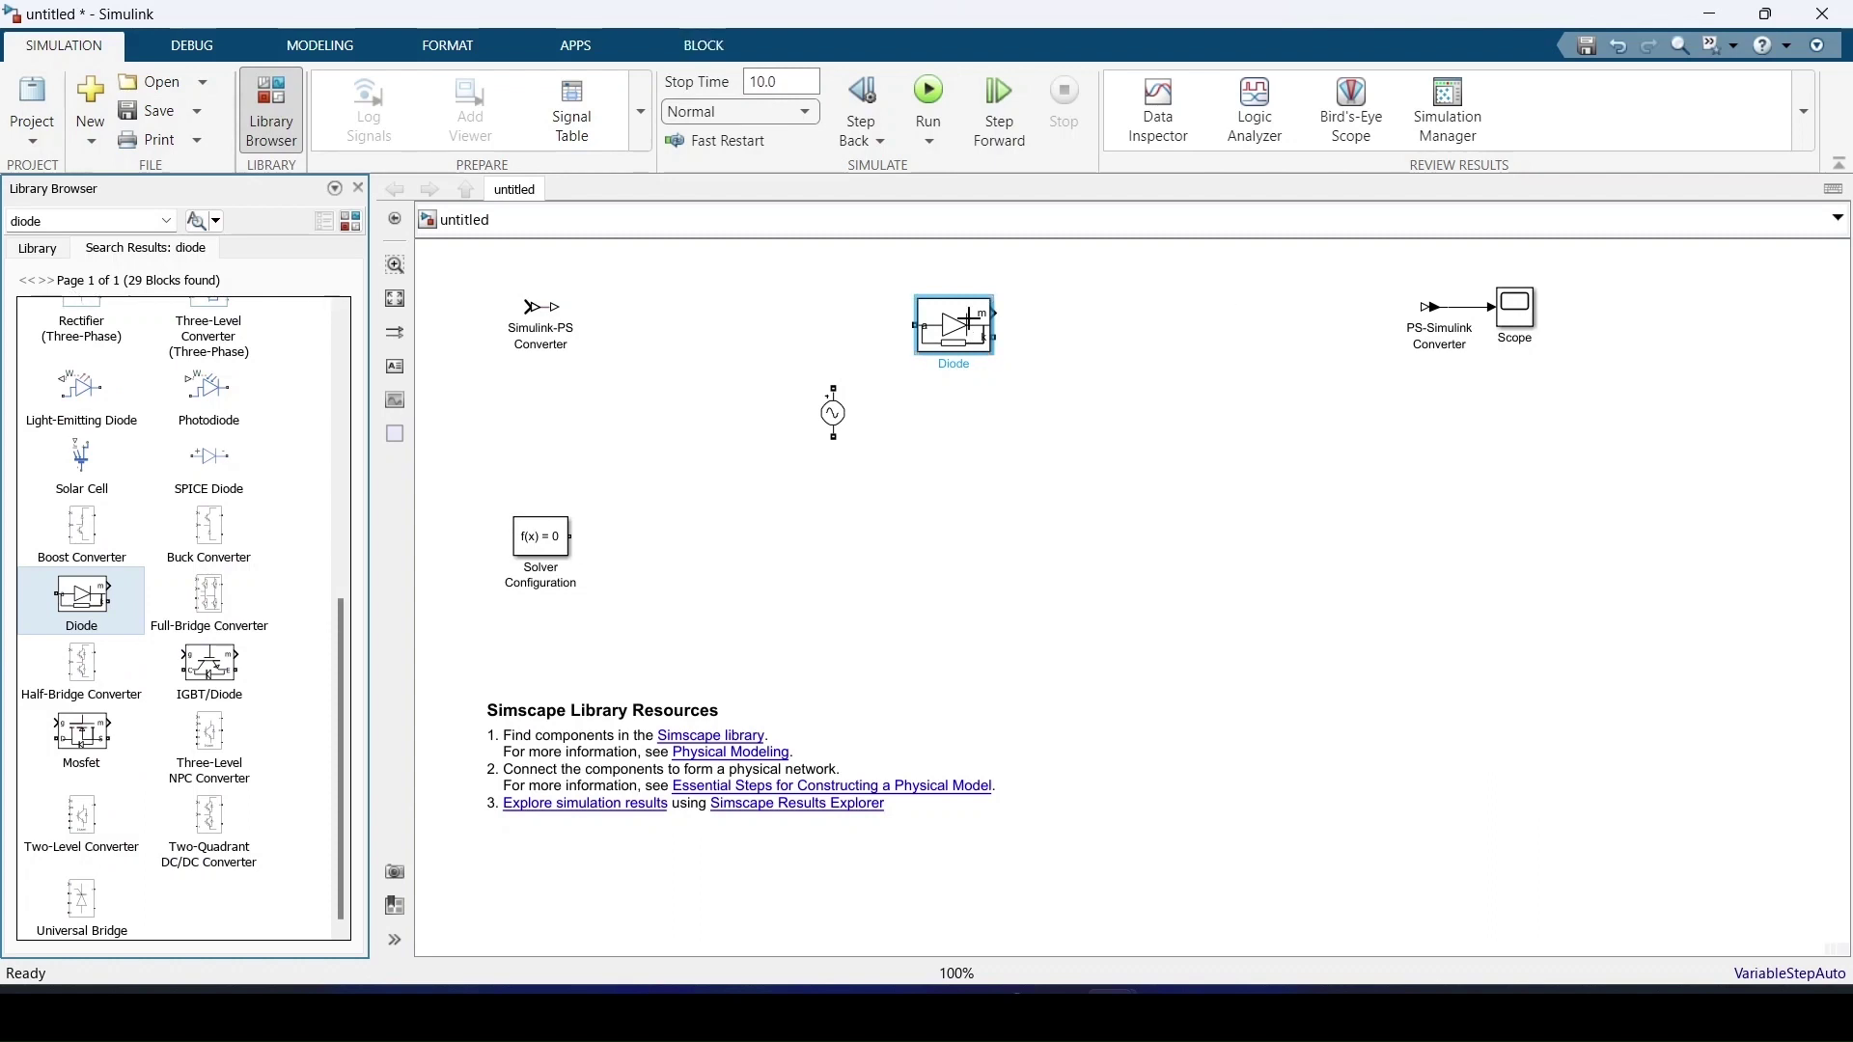
Search for 'rlc' and place a Series RLC Branch block on the canvas
{"action": "left_click", "coordinate": [82, 226]}
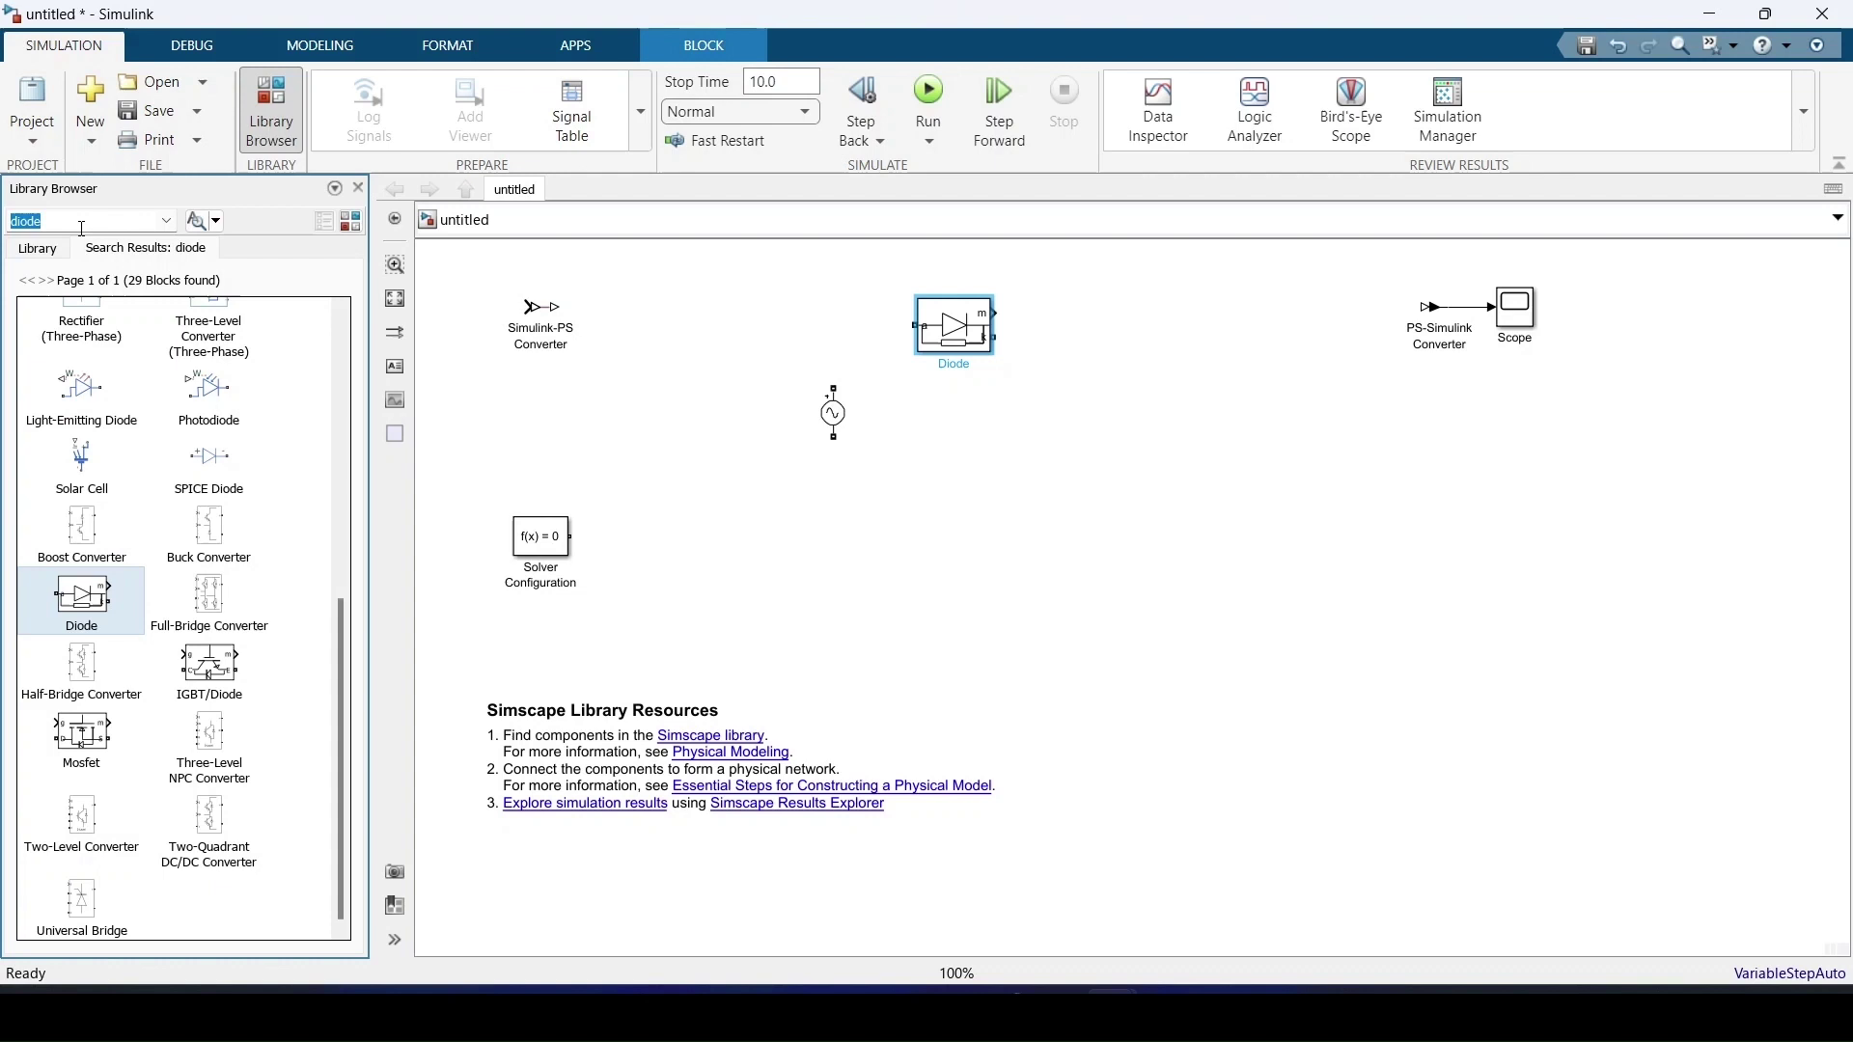
{"action": "type", "text": "rlc"}
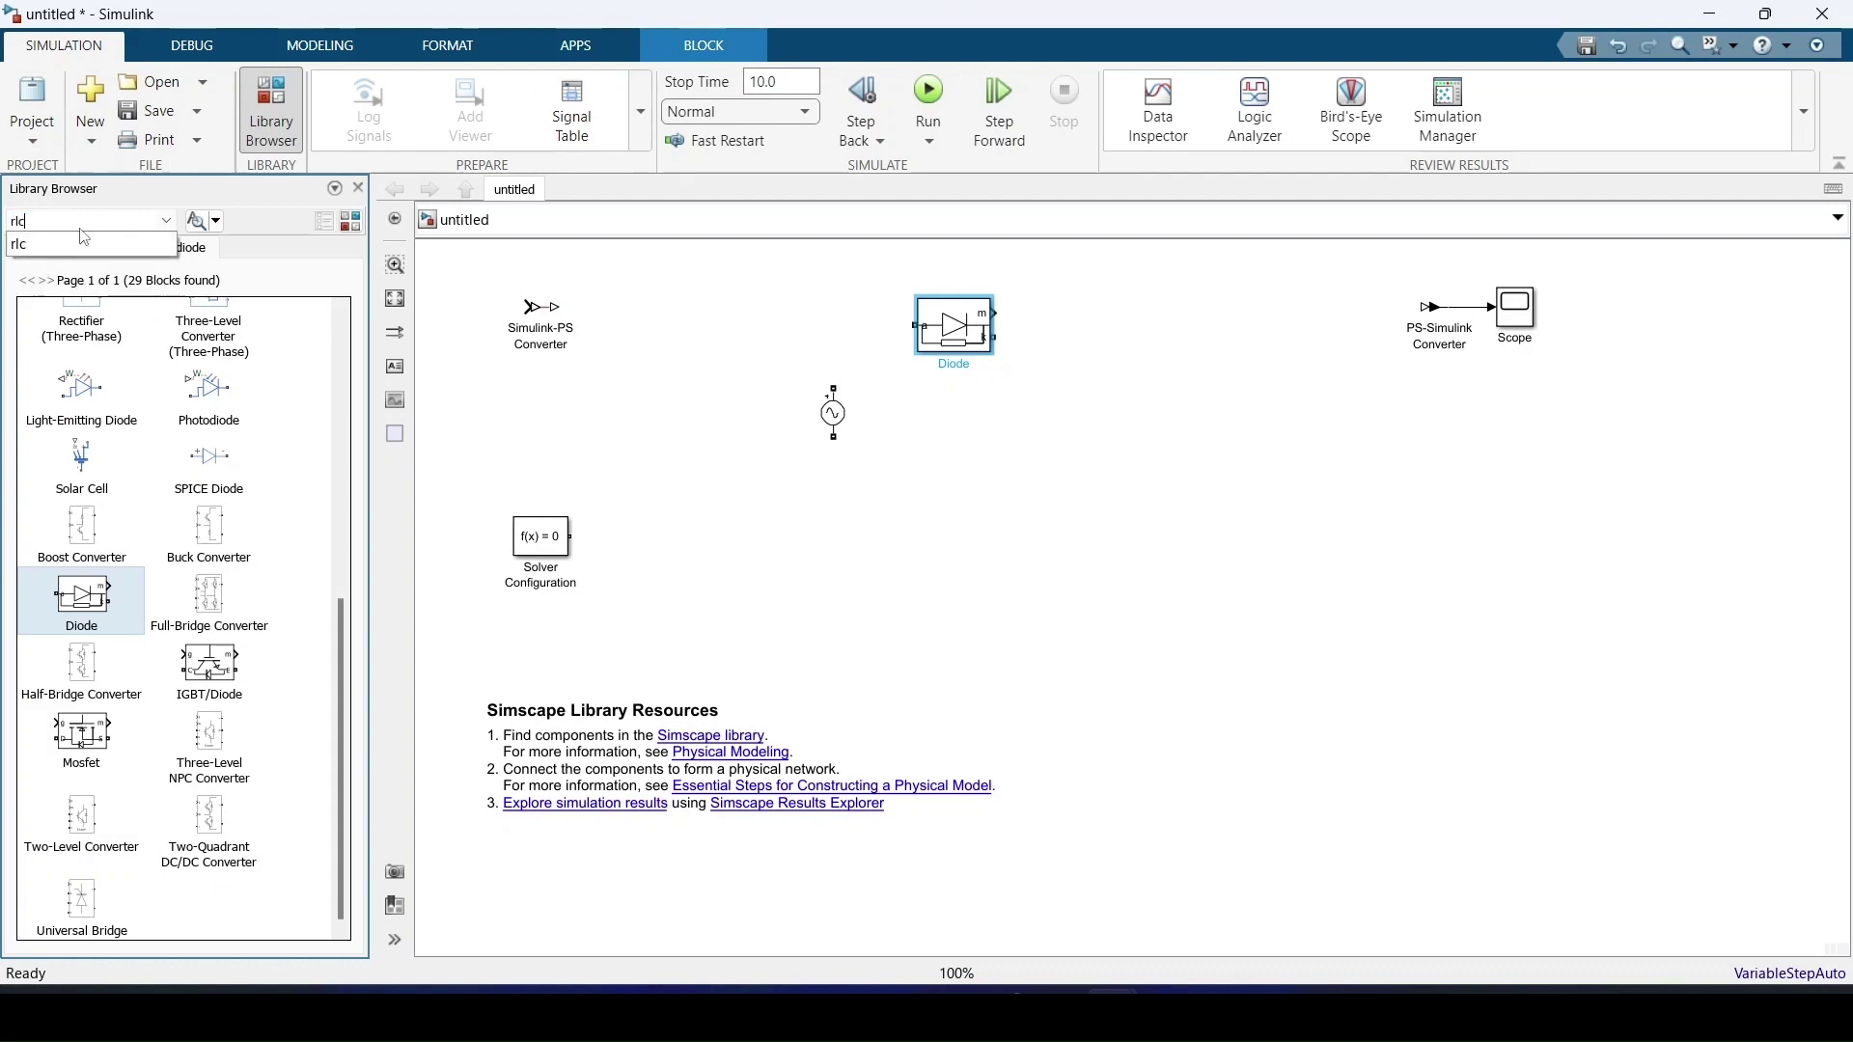
{"action": "key", "text": "Return"}
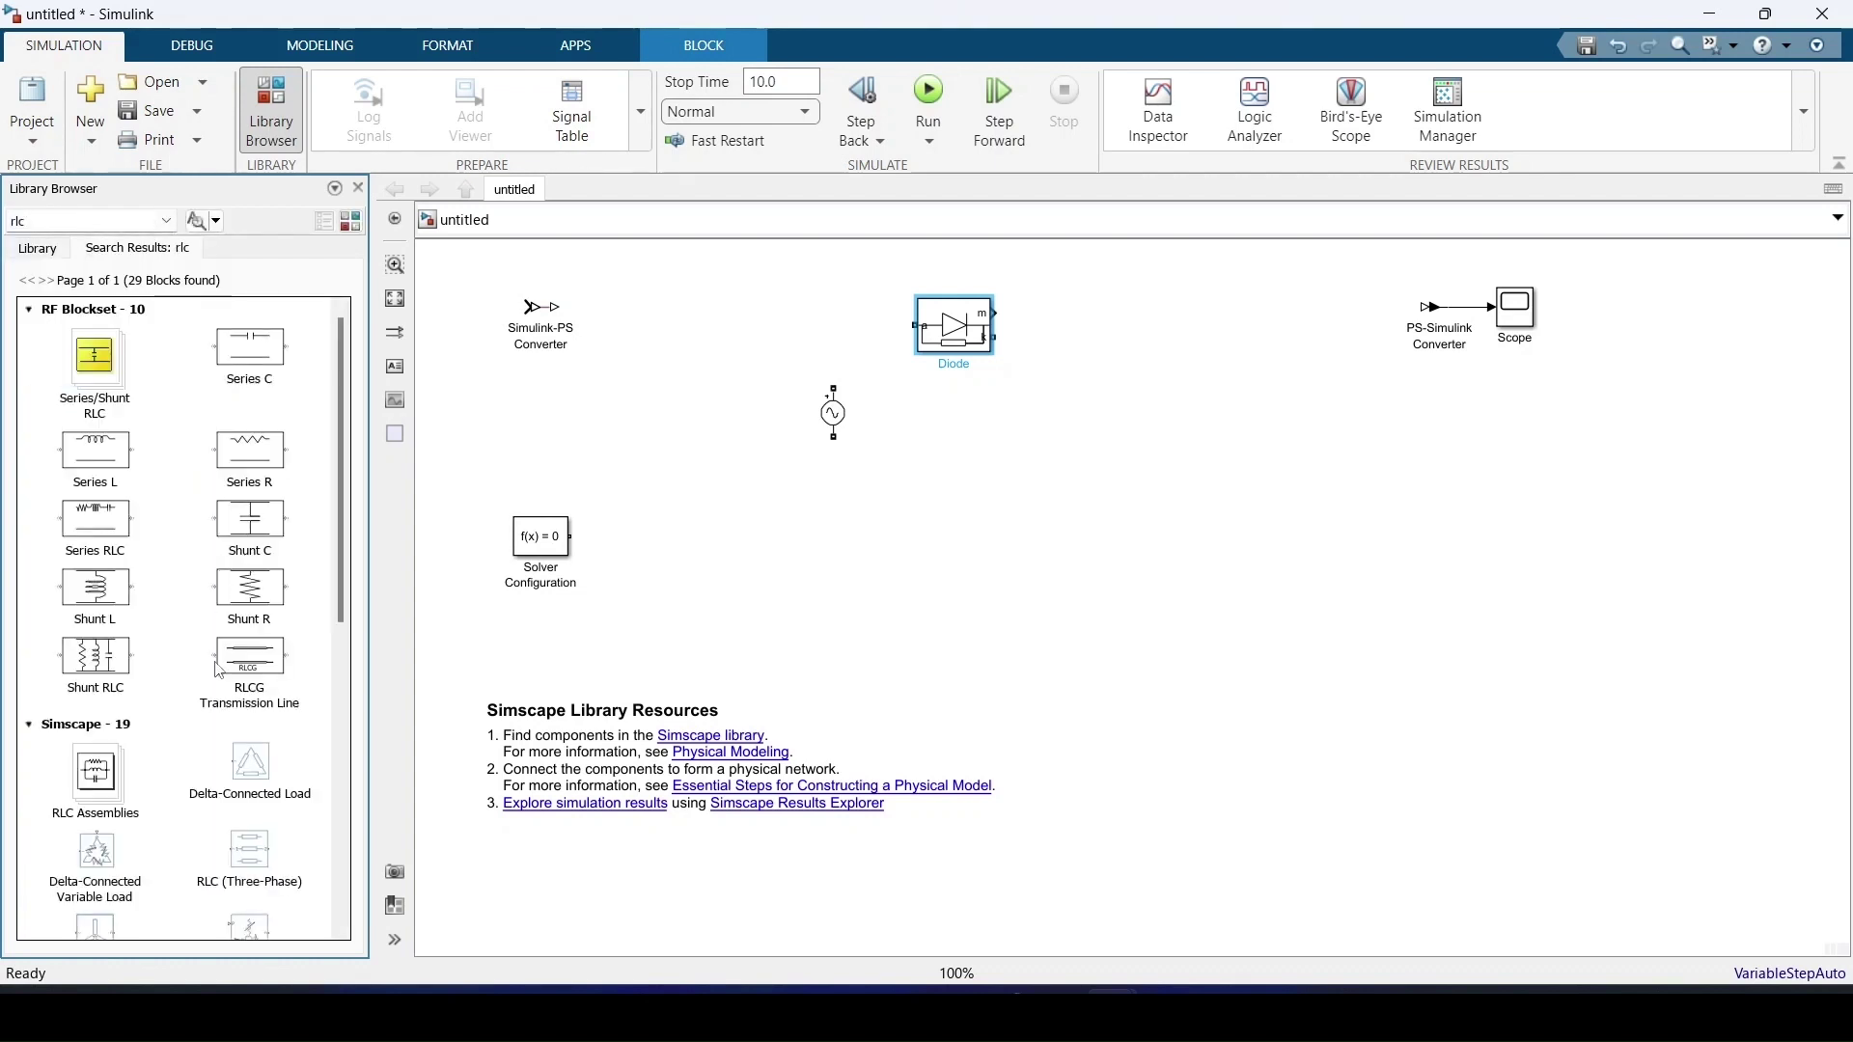
{"action": "scroll", "coordinate": [222, 677], "scroll_direction": "down", "scroll_amount": 4}
{"action": "left_click_drag", "start_coordinate": [249, 886], "coordinate": [1125, 406]}
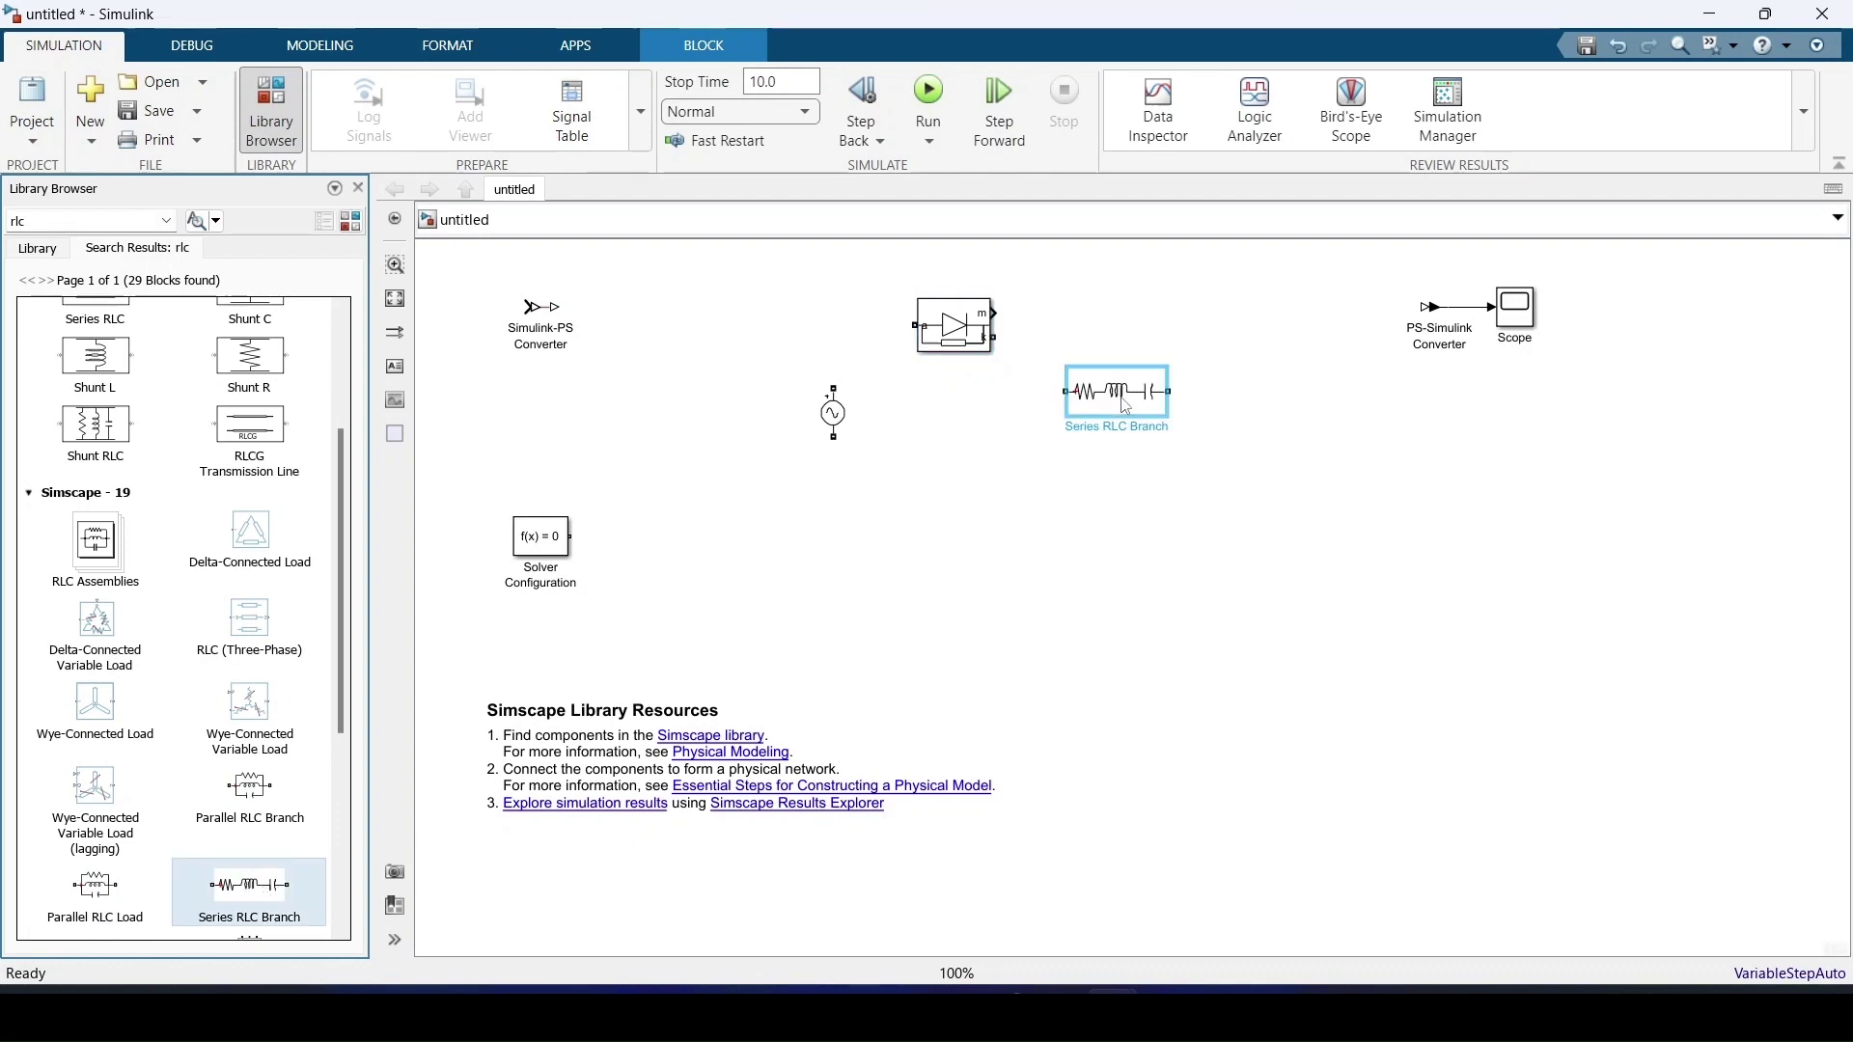
{"action": "left_click", "coordinate": [1109, 525]}
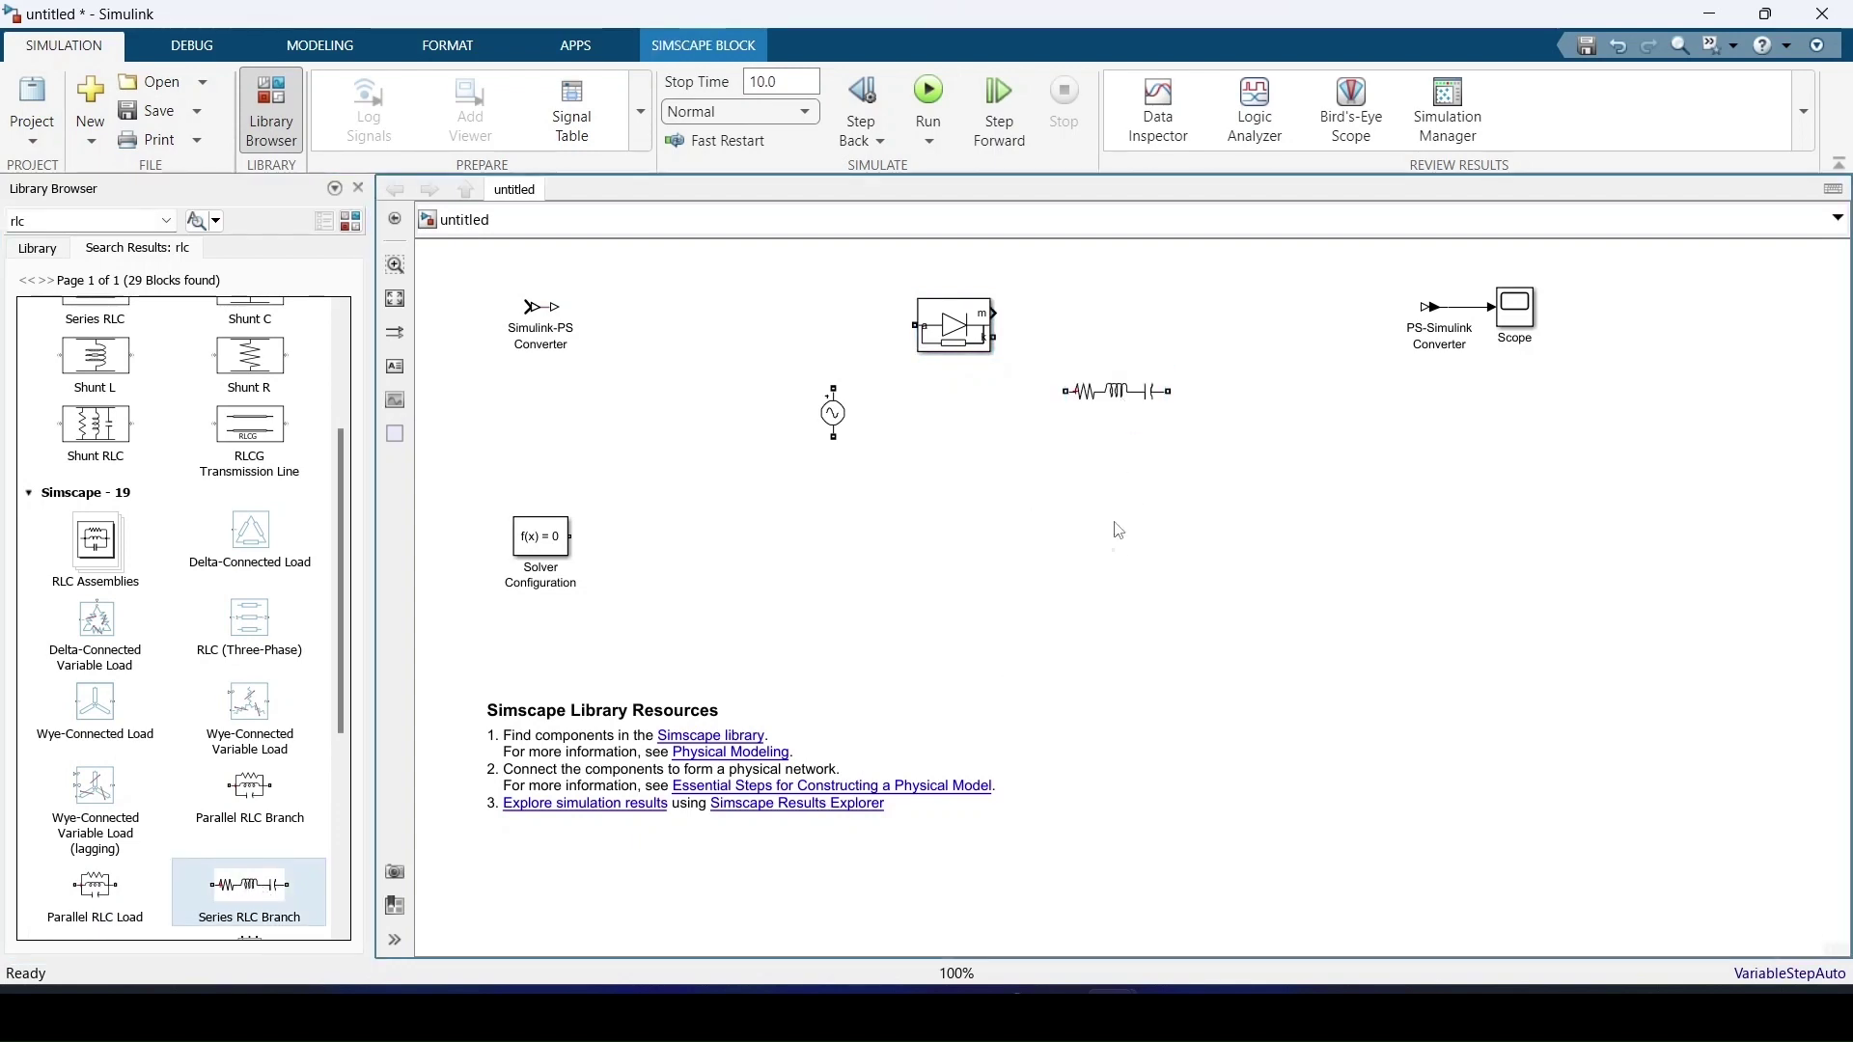
Rotate the Series RLC Branch to vertical and set its Branch type to R
{"action": "left_click", "coordinate": [1122, 395]}
{"action": "key", "text": "ctrl+r"}
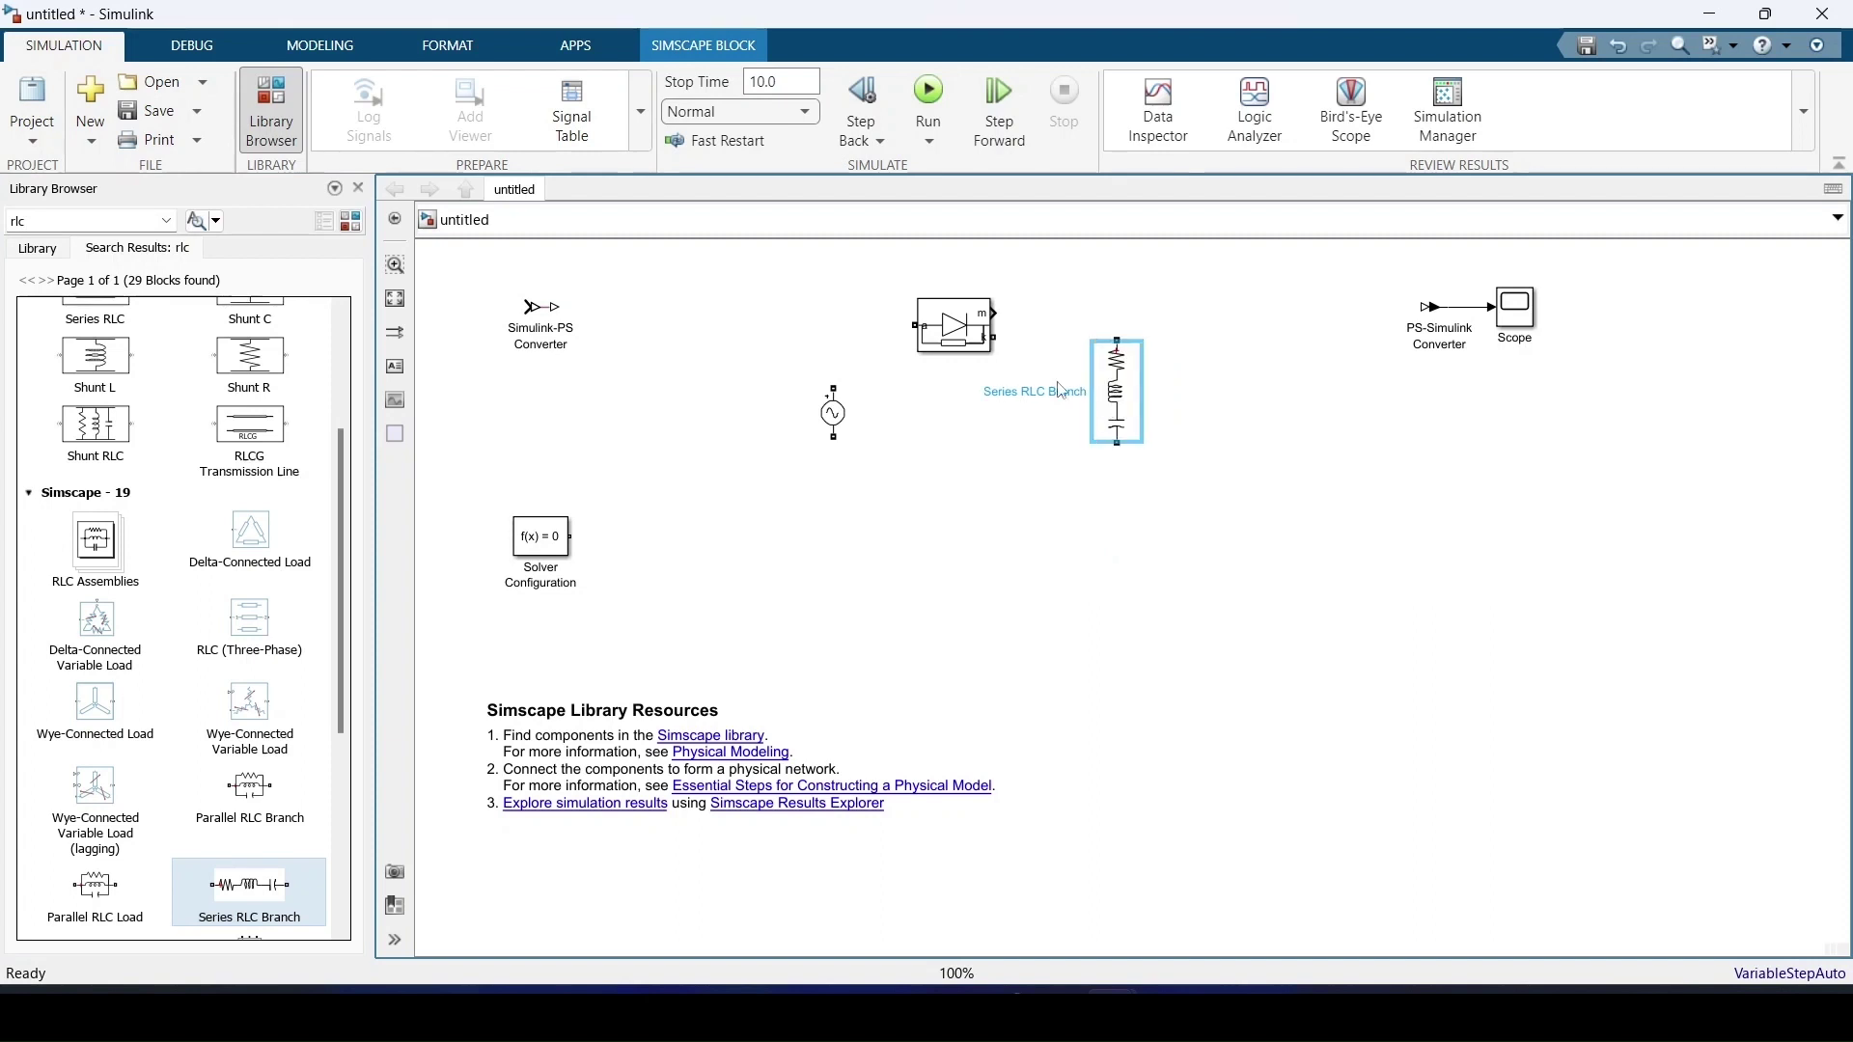
{"action": "double_click", "coordinate": [1122, 401]}
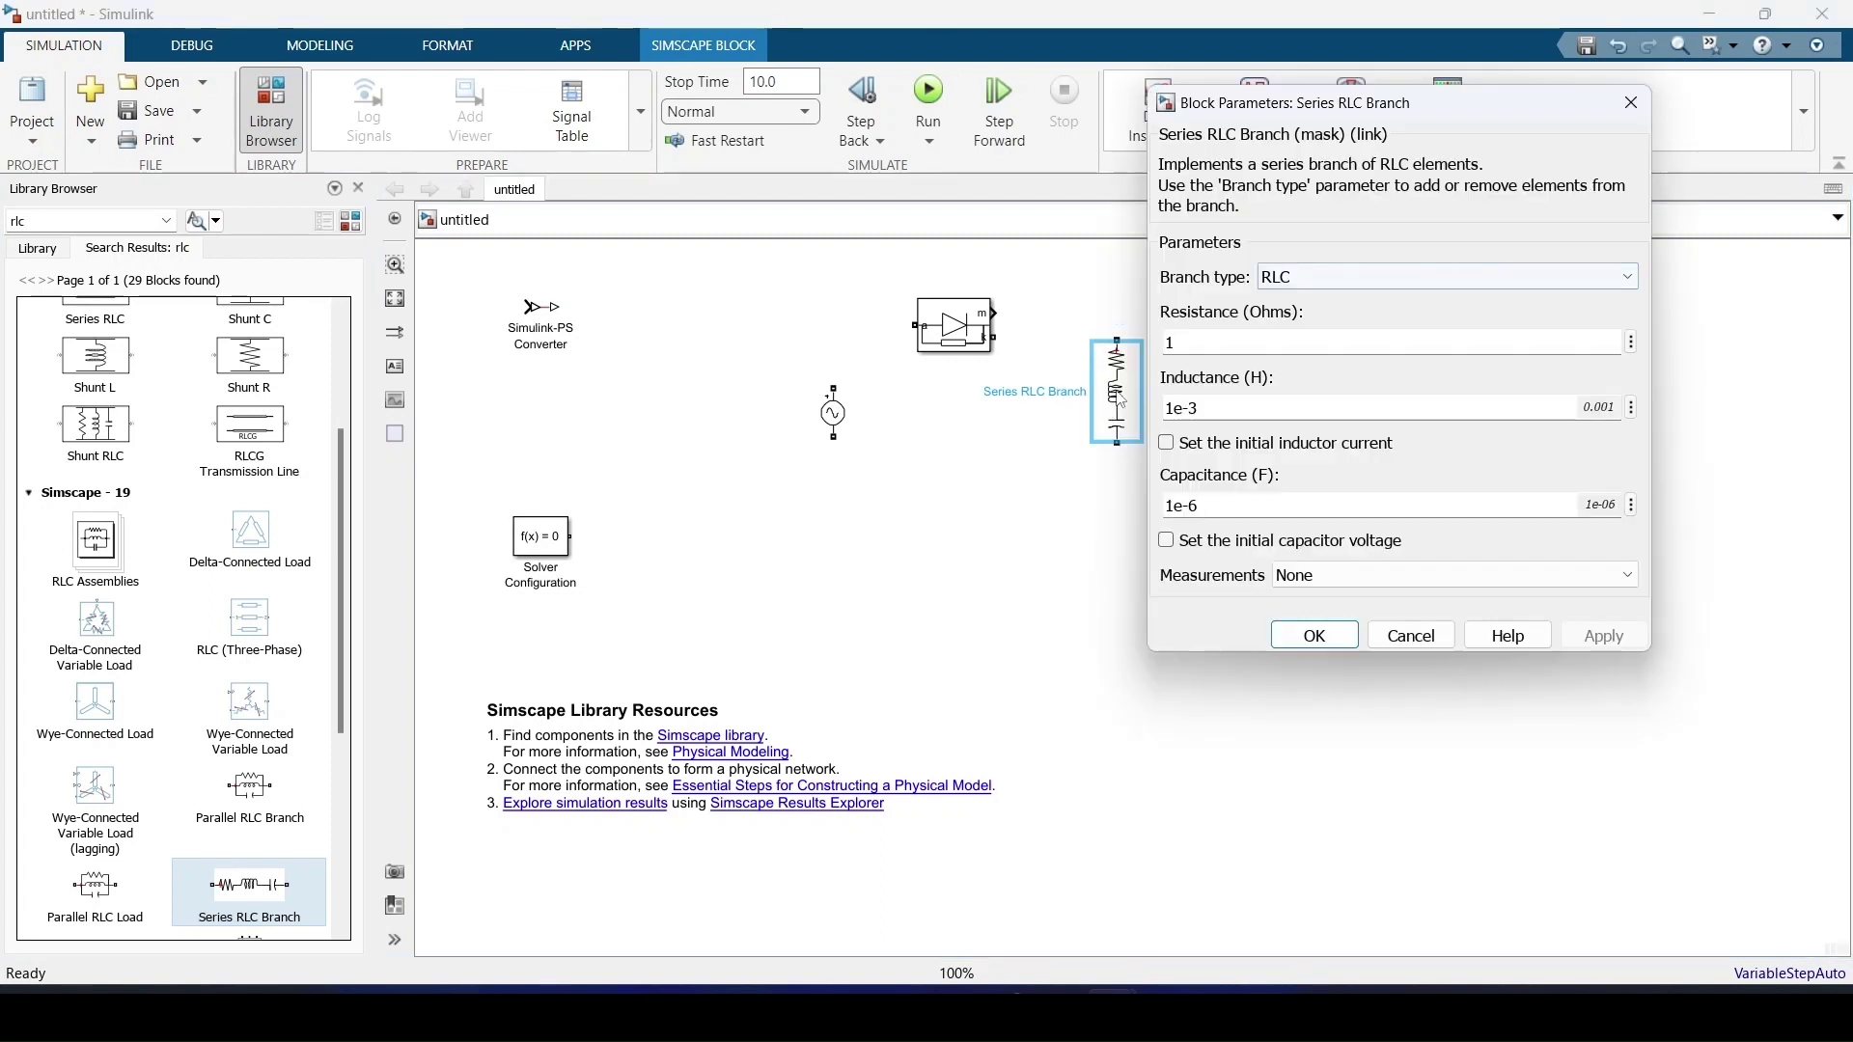
{"action": "left_click", "coordinate": [1328, 279]}
{"action": "left_click", "coordinate": [1321, 320]}
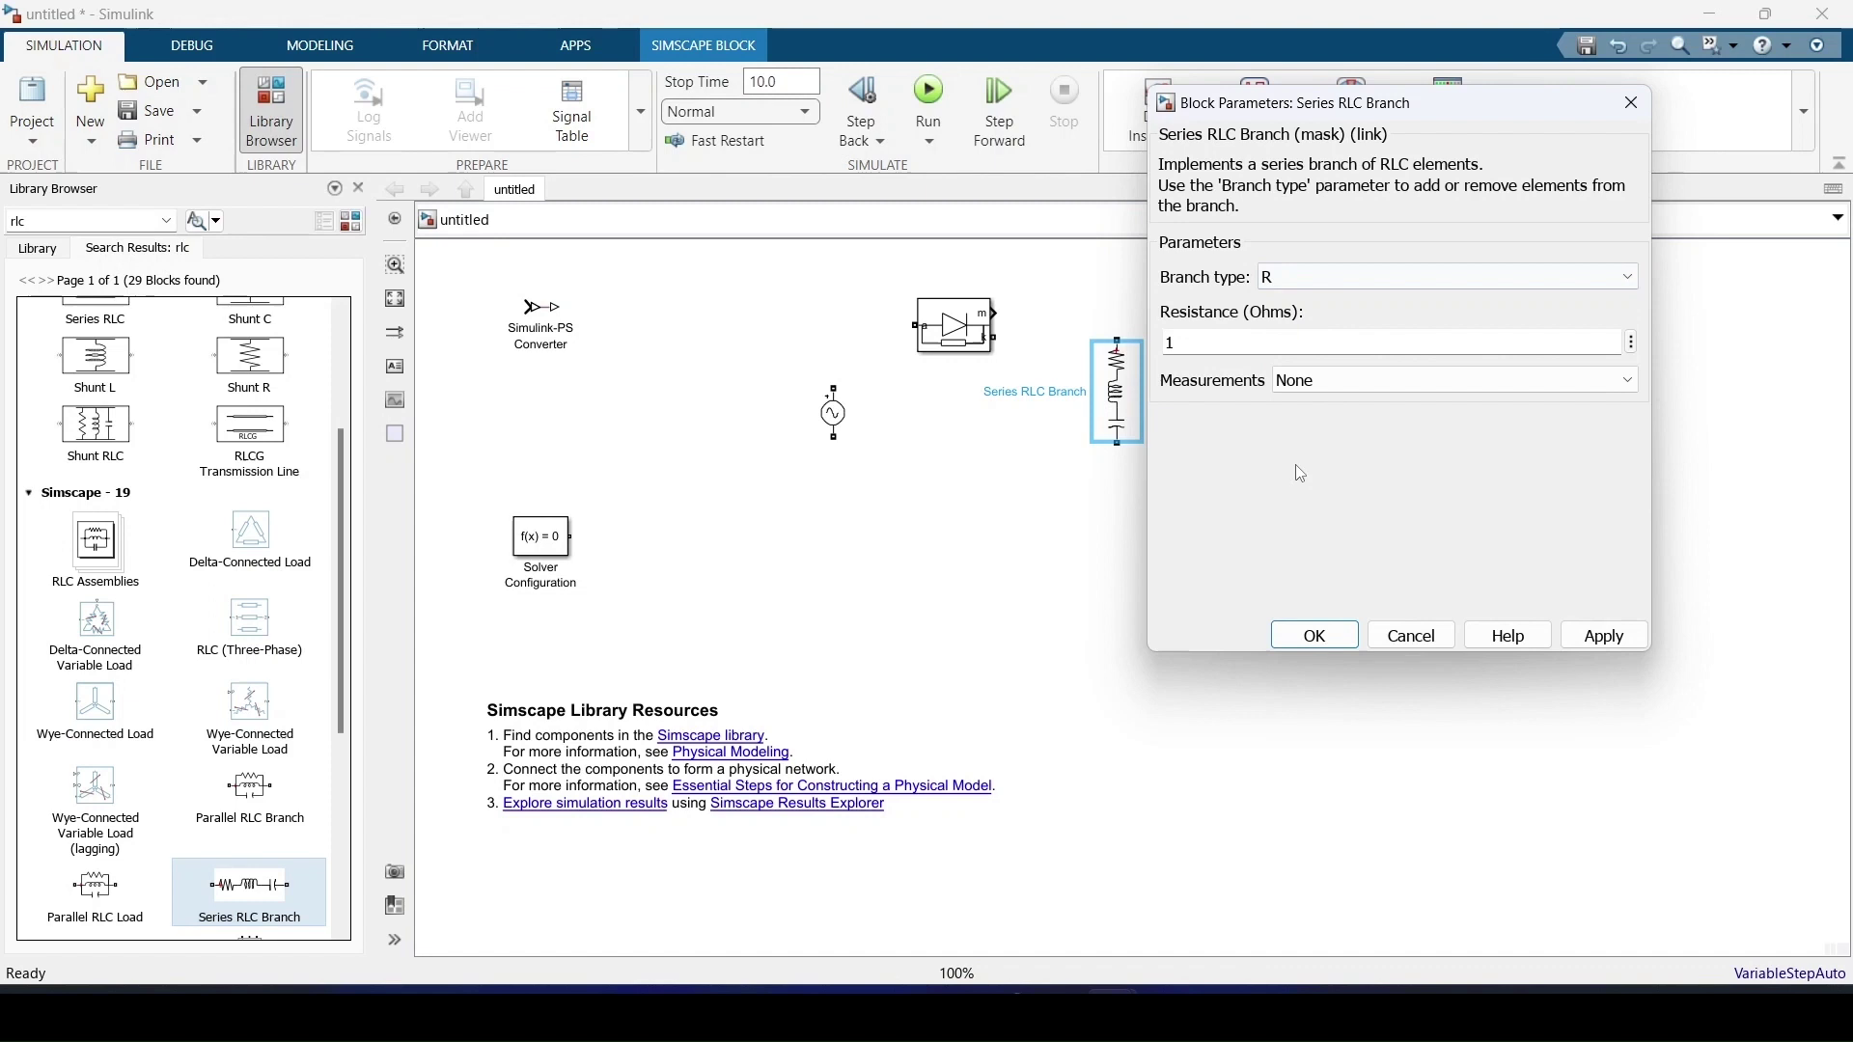
{"action": "double_click", "coordinate": [1194, 333]}
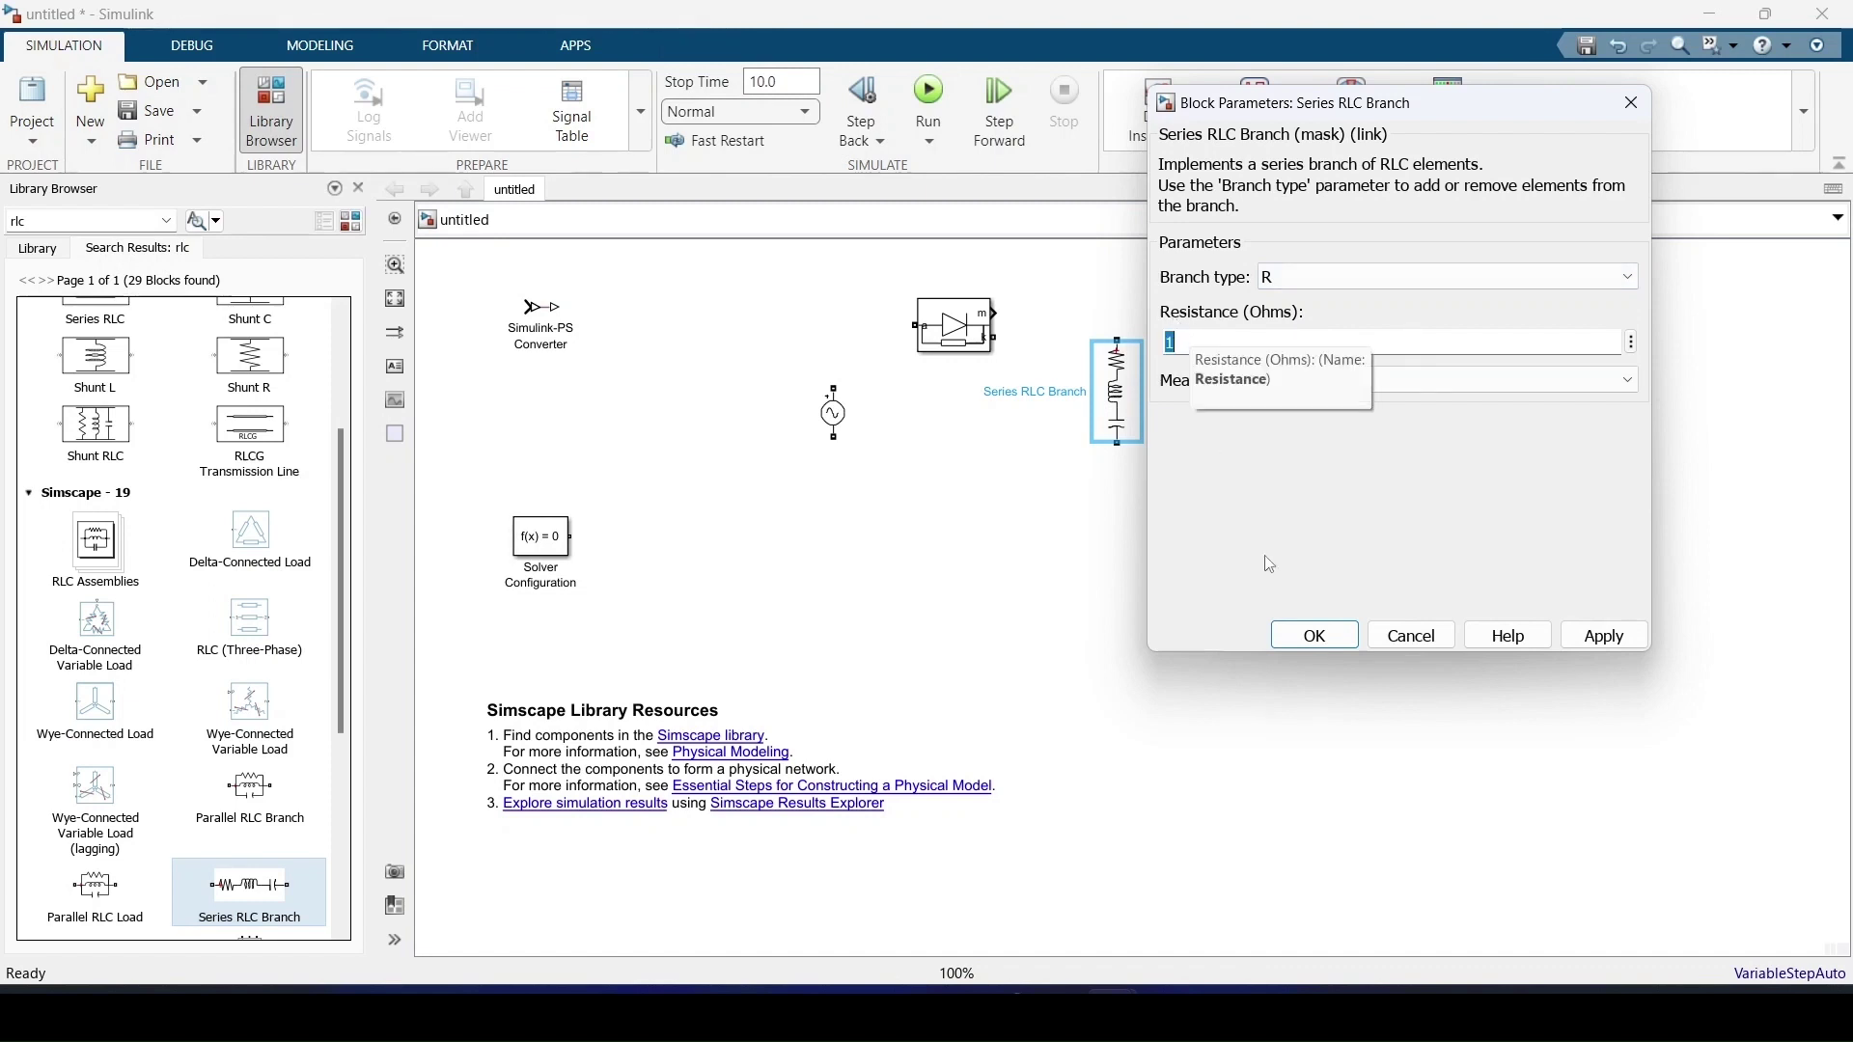
{"action": "left_click", "coordinate": [1314, 635]}
Reposition the resistor and AC source, show Diode and resistor names, and delete both converter blocks
{"action": "left_click_drag", "start_coordinate": [1119, 383], "coordinate": [1215, 443]}
{"action": "left_click", "coordinate": [833, 415]}
{"action": "left_click_drag", "start_coordinate": [833, 415], "coordinate": [779, 461]}
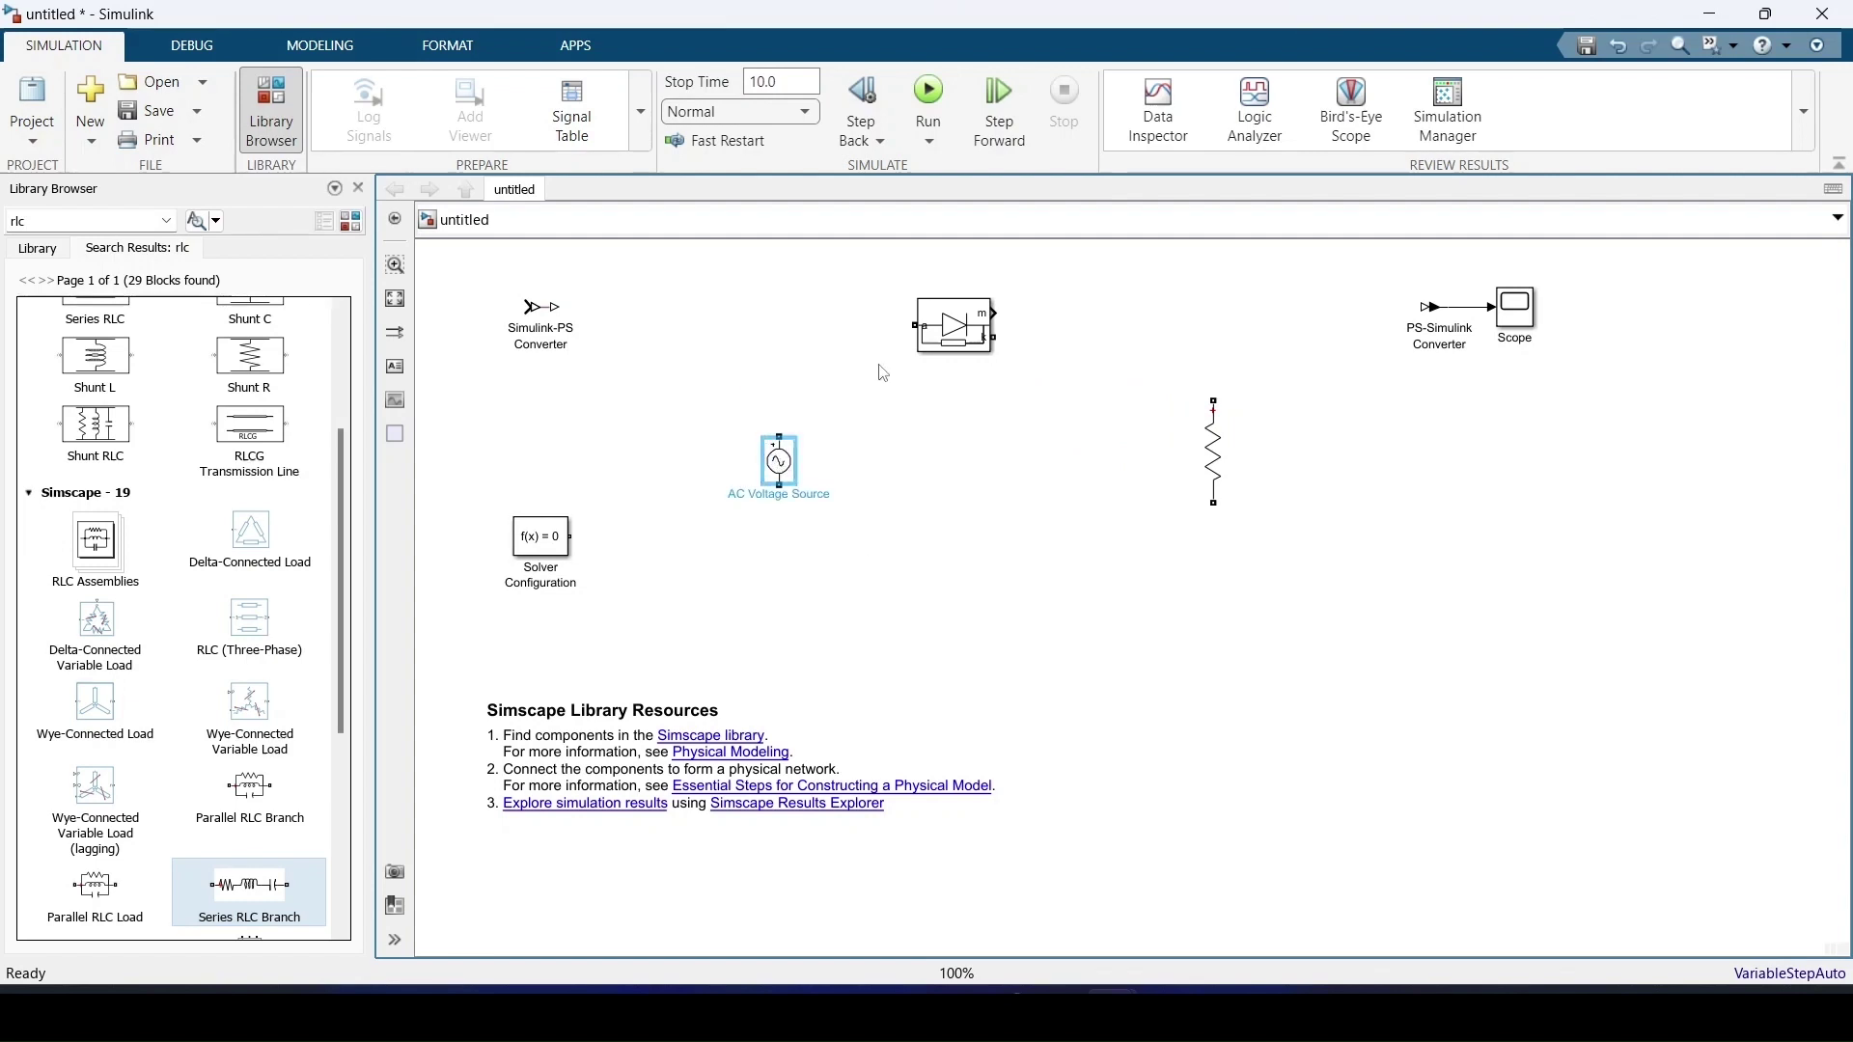
{"action": "left_click", "coordinate": [951, 333]}
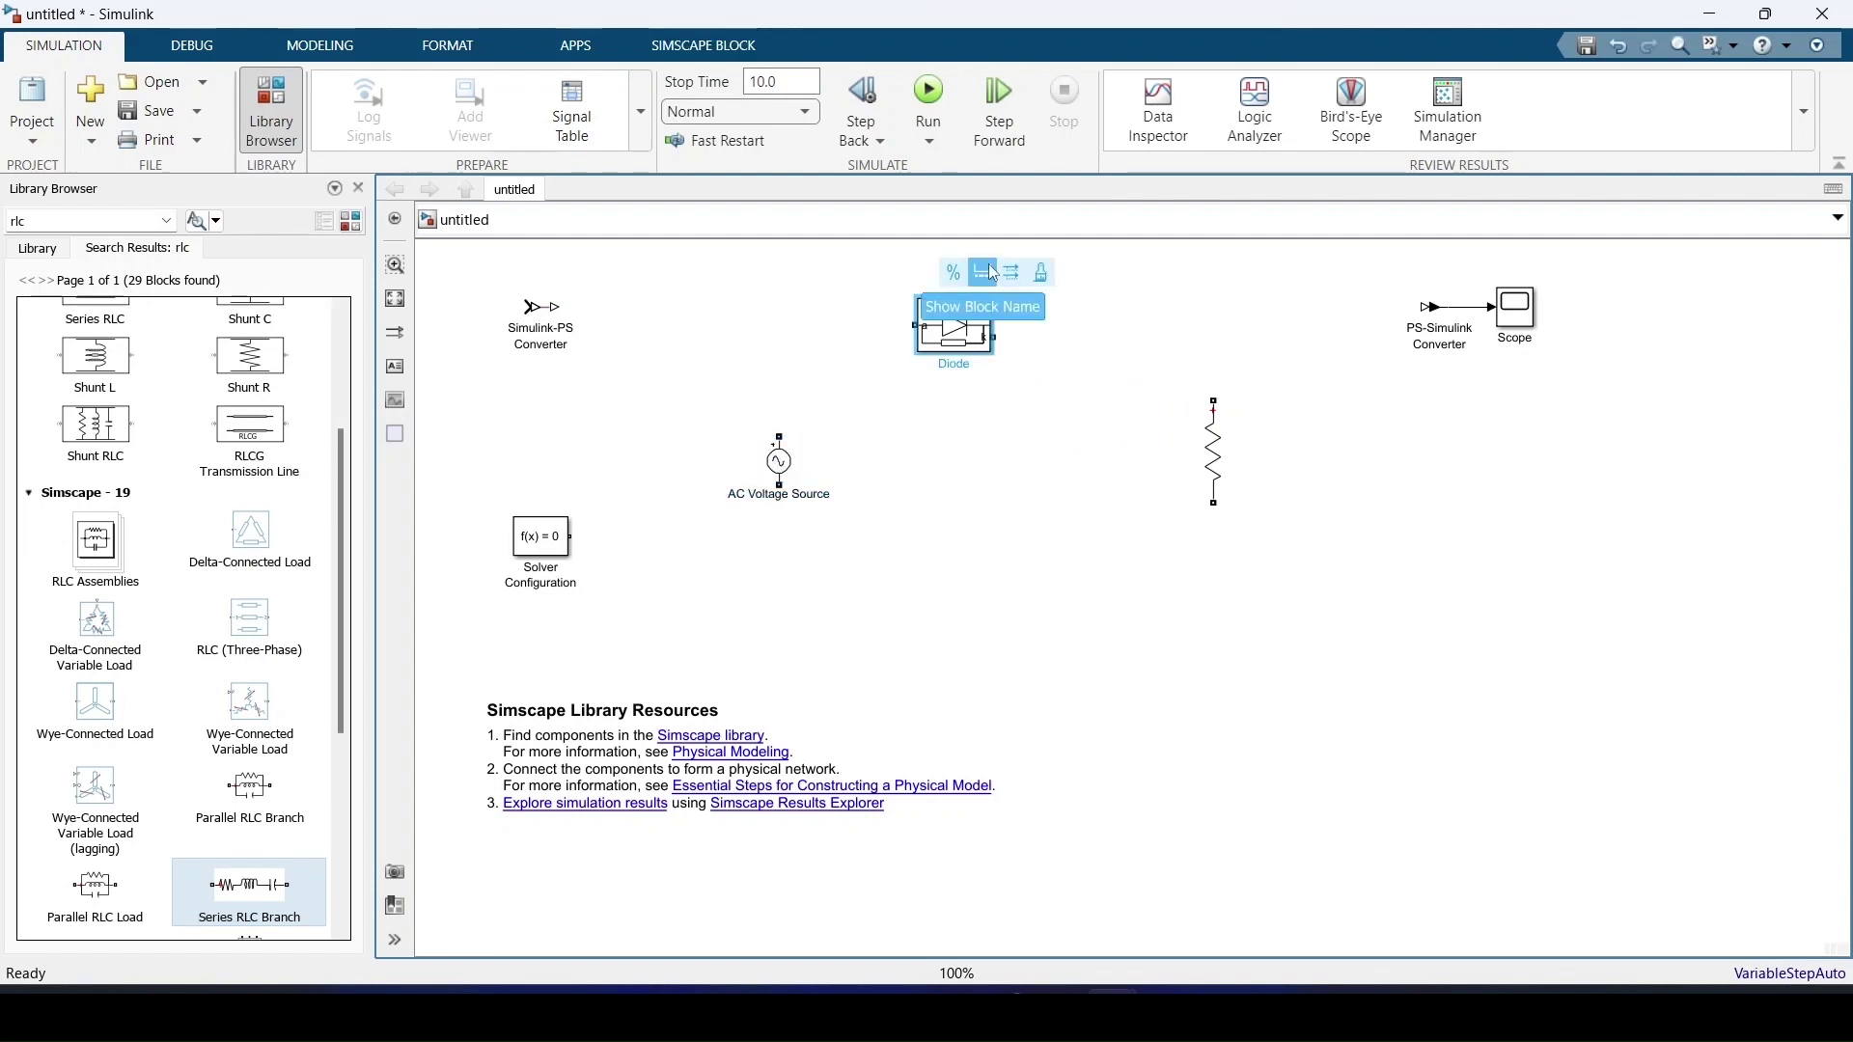
{"action": "left_click", "coordinate": [1214, 425]}
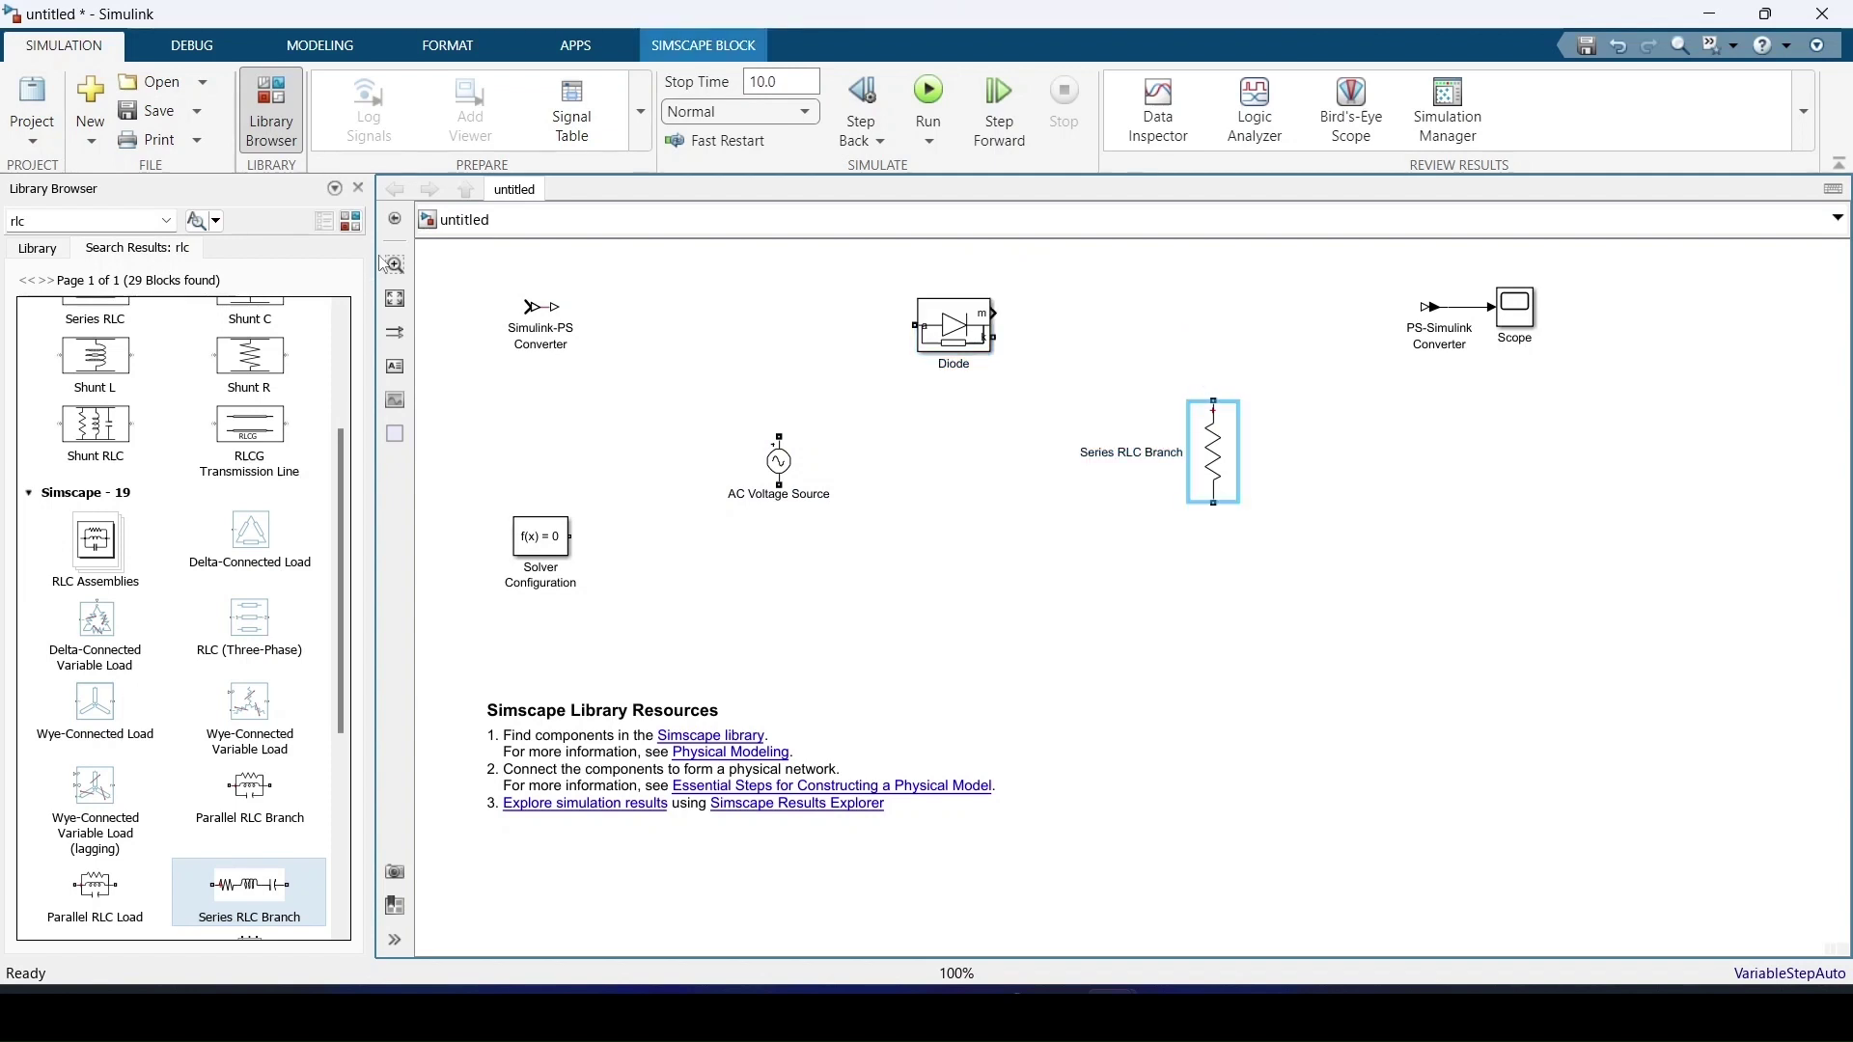
{"action": "left_click_drag", "start_coordinate": [478, 258], "coordinate": [614, 634]}
{"action": "key", "text": "Delete"}
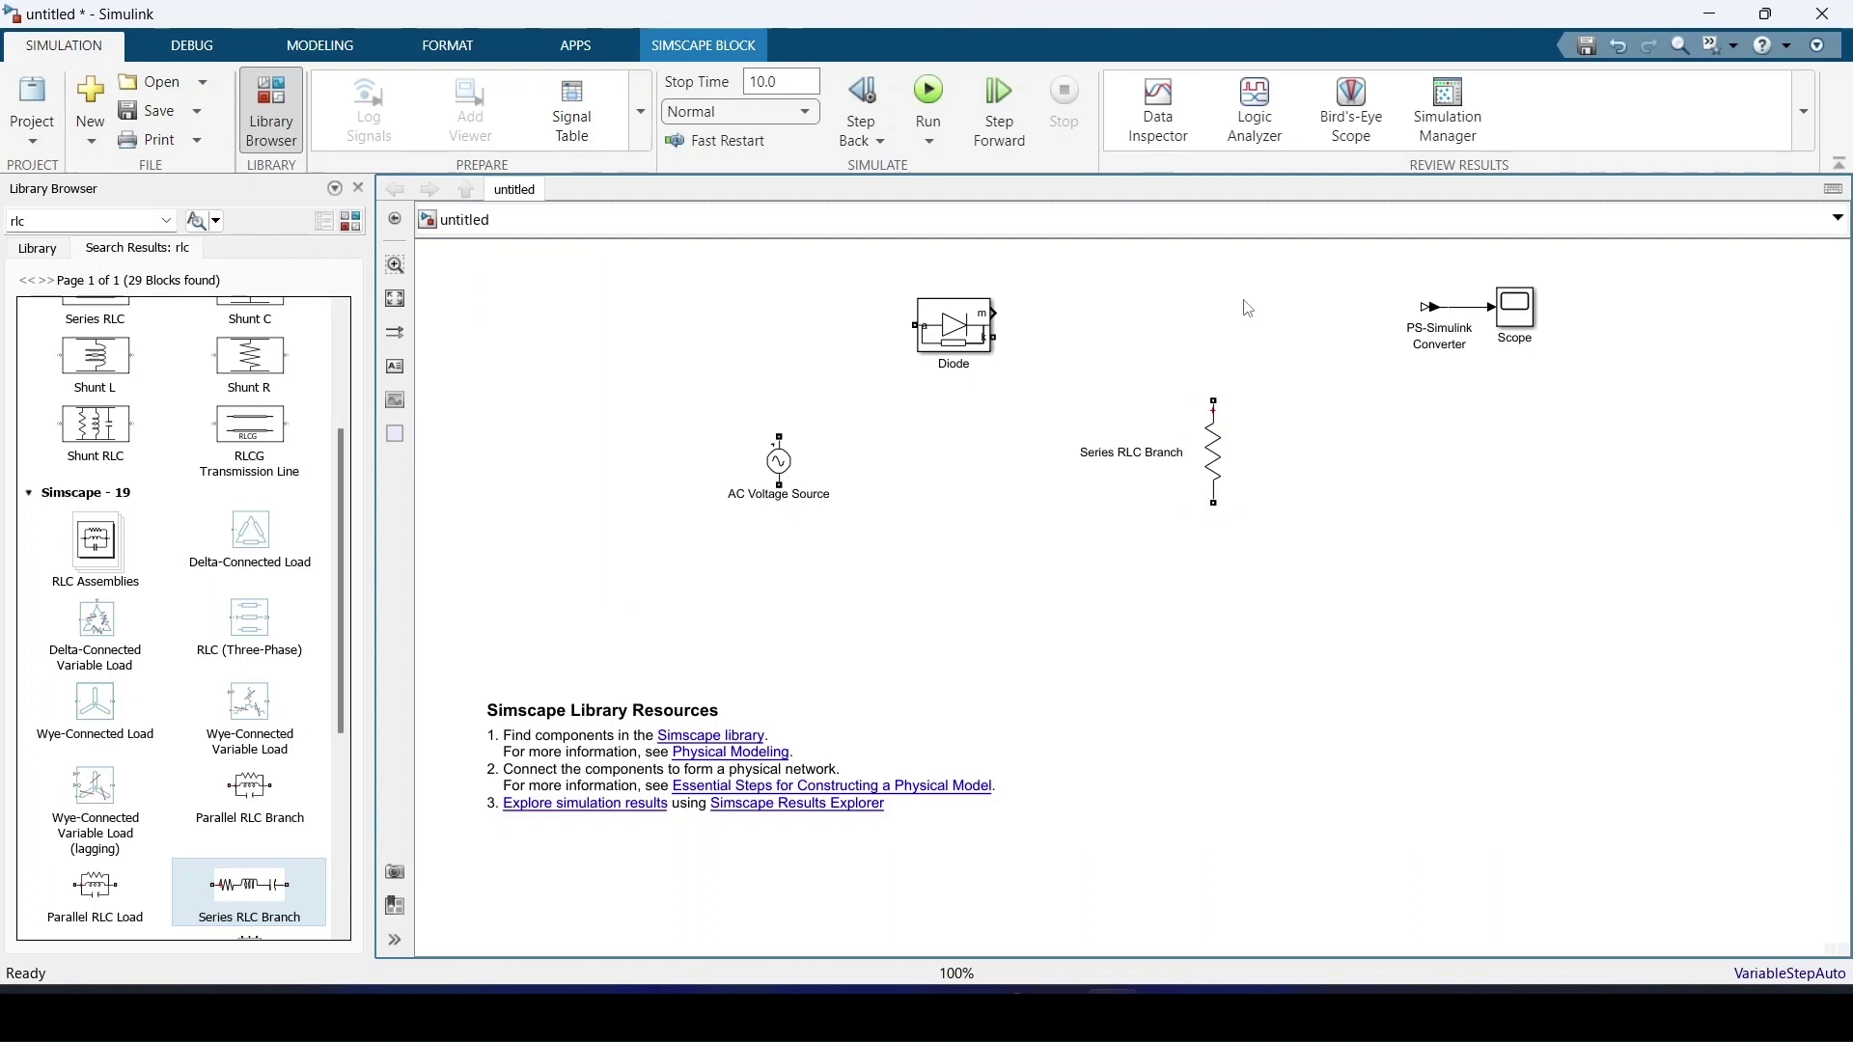
Delete the PS-Simulink Converter and place two Voltage Measurement blocks below the source
{"action": "key", "text": "Delete"}
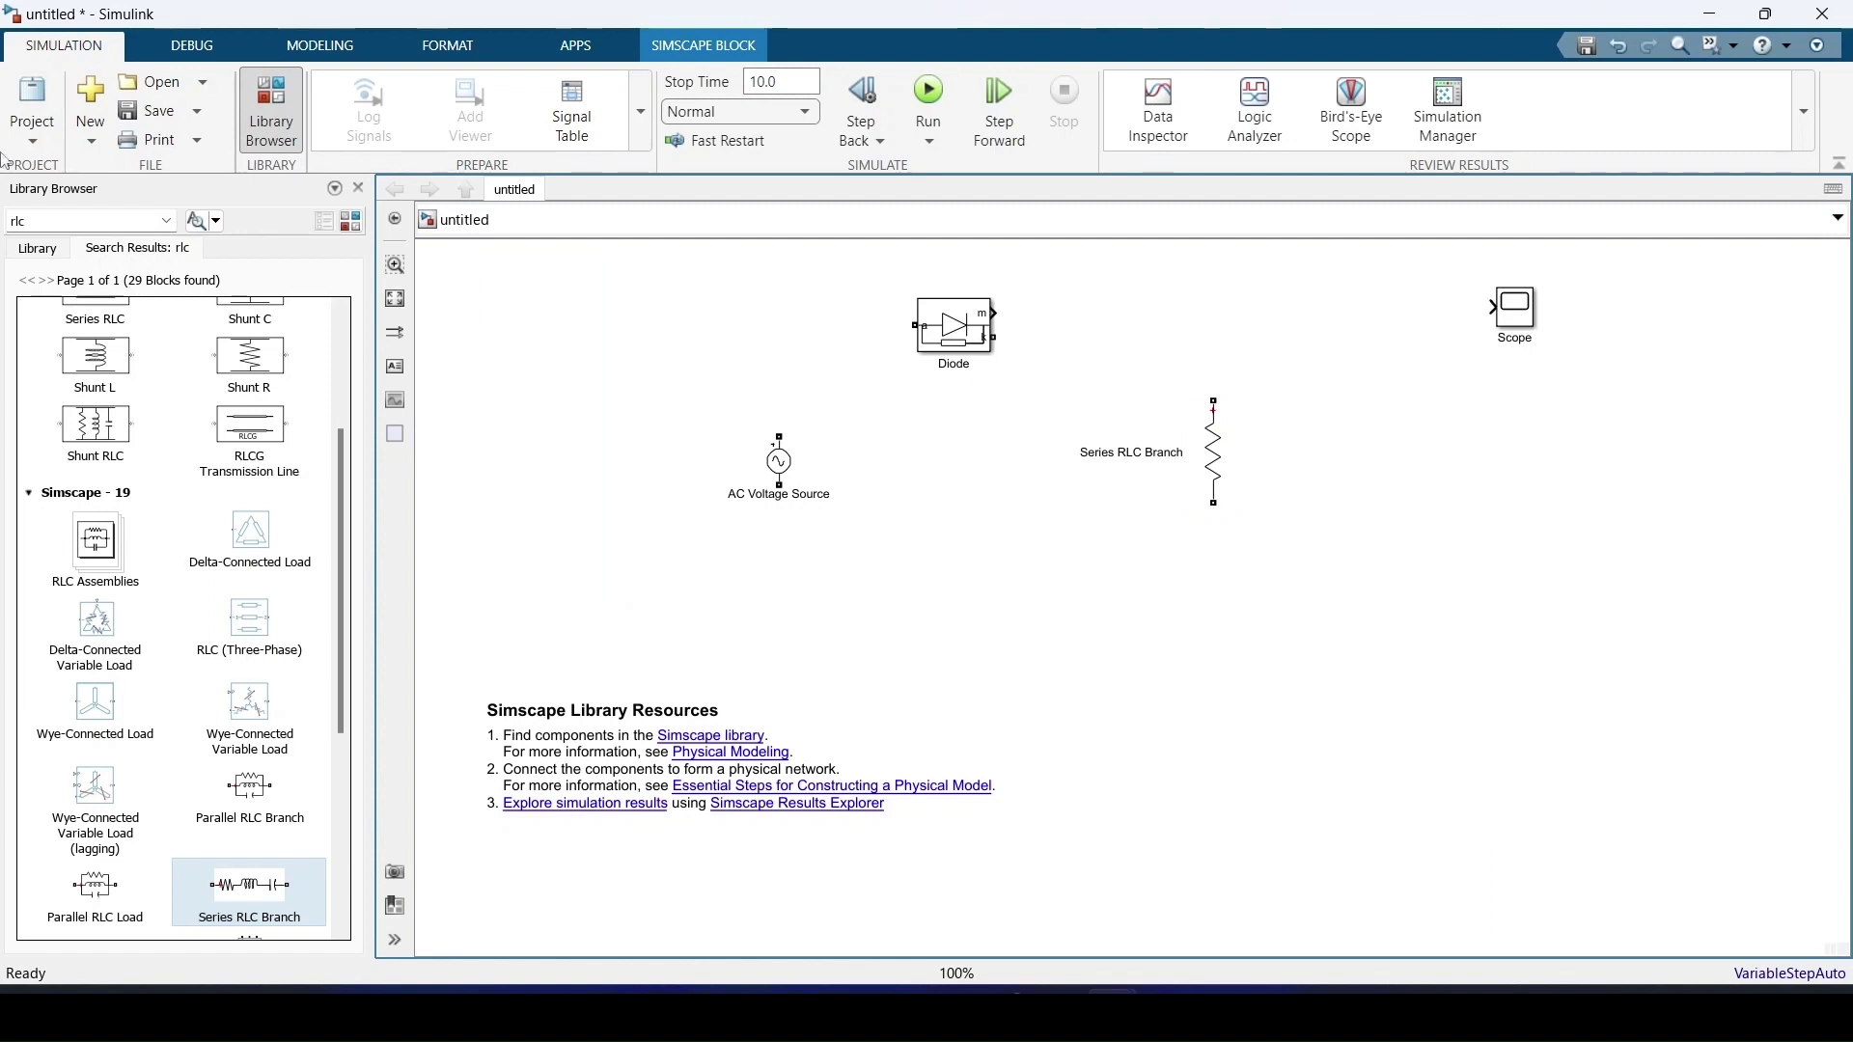
{"action": "double_click", "coordinate": [48, 223]}
{"action": "type", "text": "vol"}
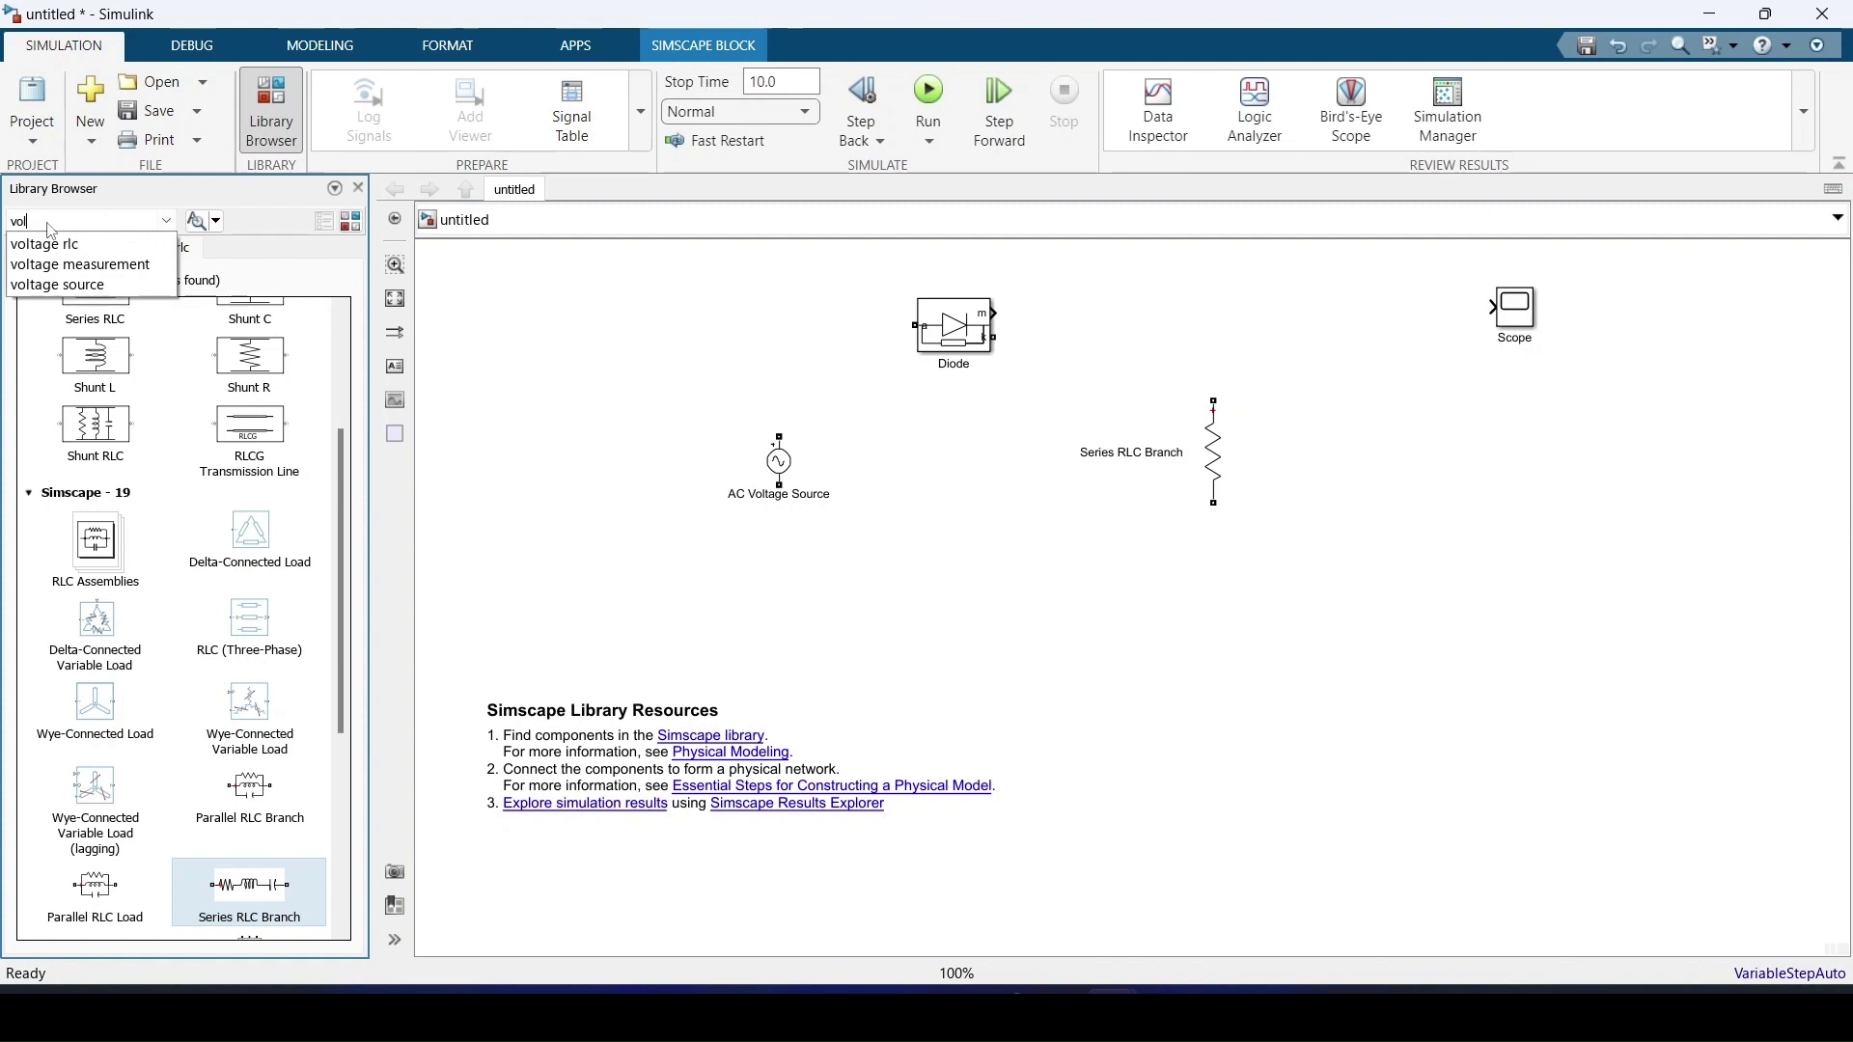
{"action": "key", "text": "Down"}
{"action": "key", "text": "Down"}
{"action": "key", "text": "Return"}
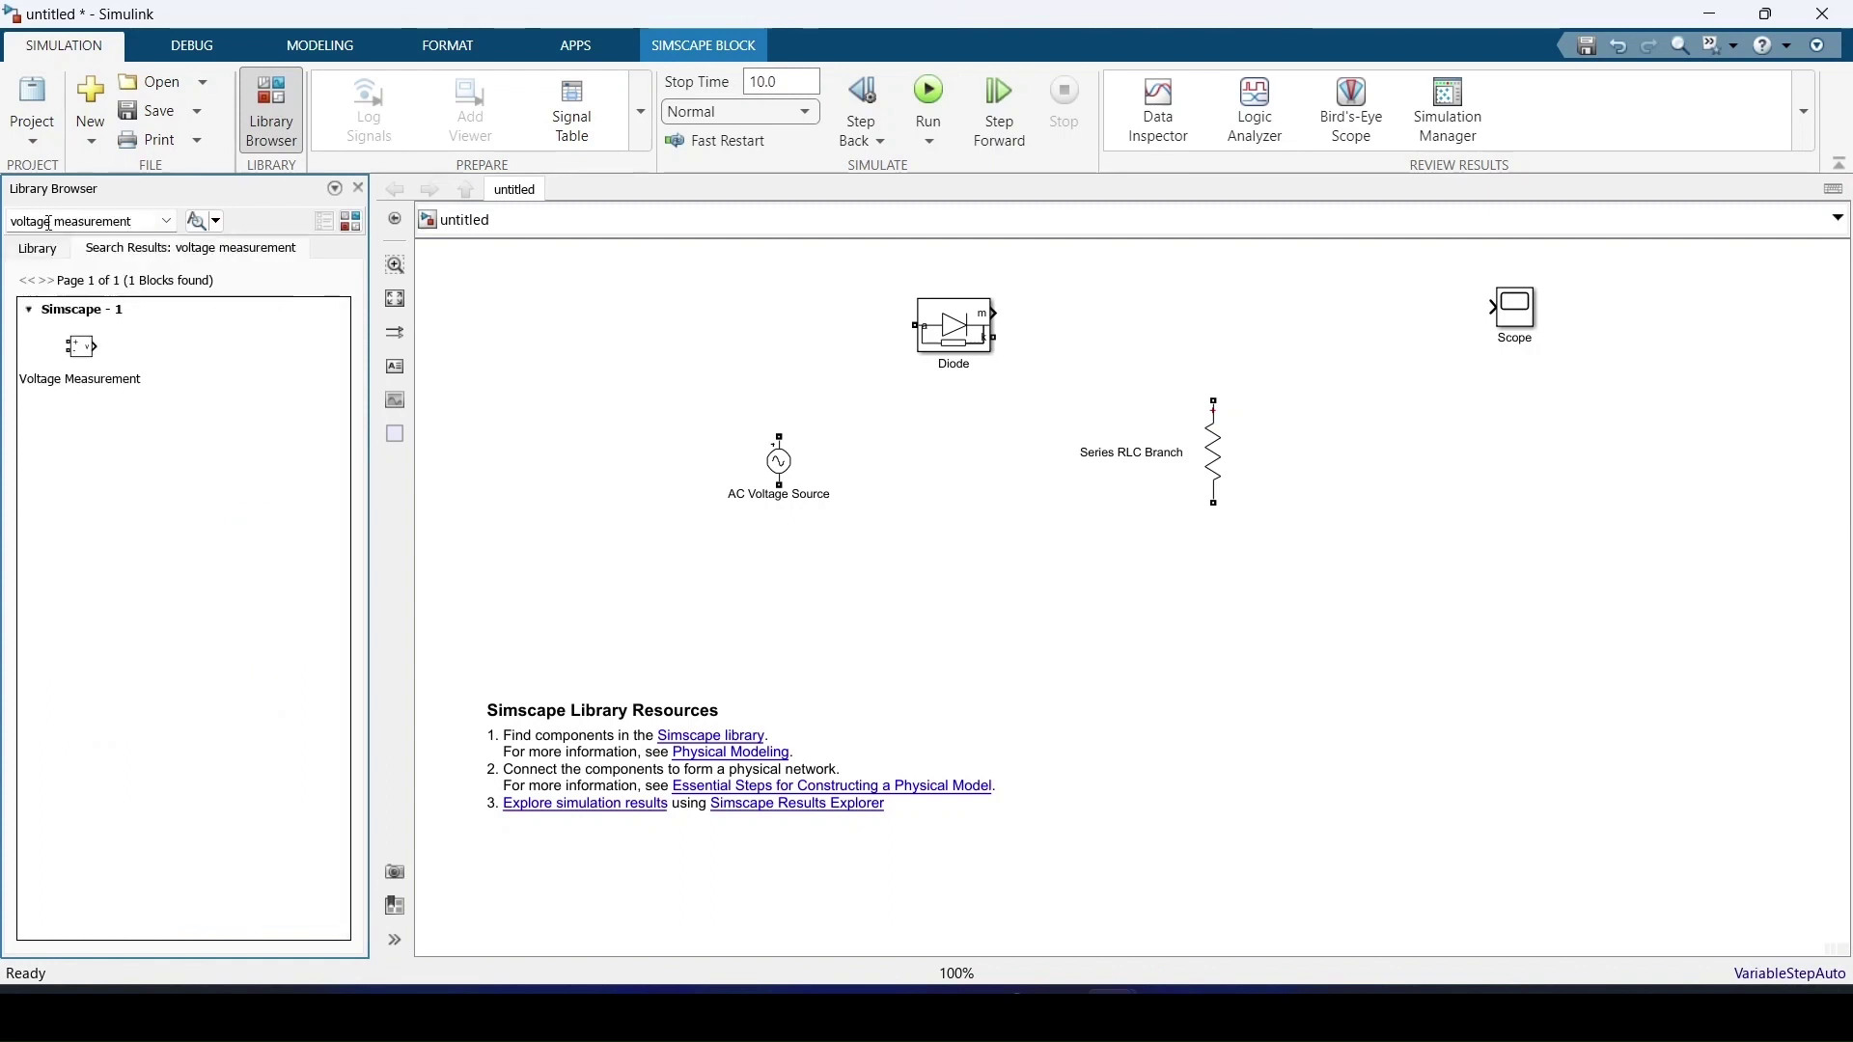
{"action": "left_click_drag", "start_coordinate": [81, 347], "coordinate": [758, 600]}
{"action": "mouse_move", "coordinate": [762, 577]}
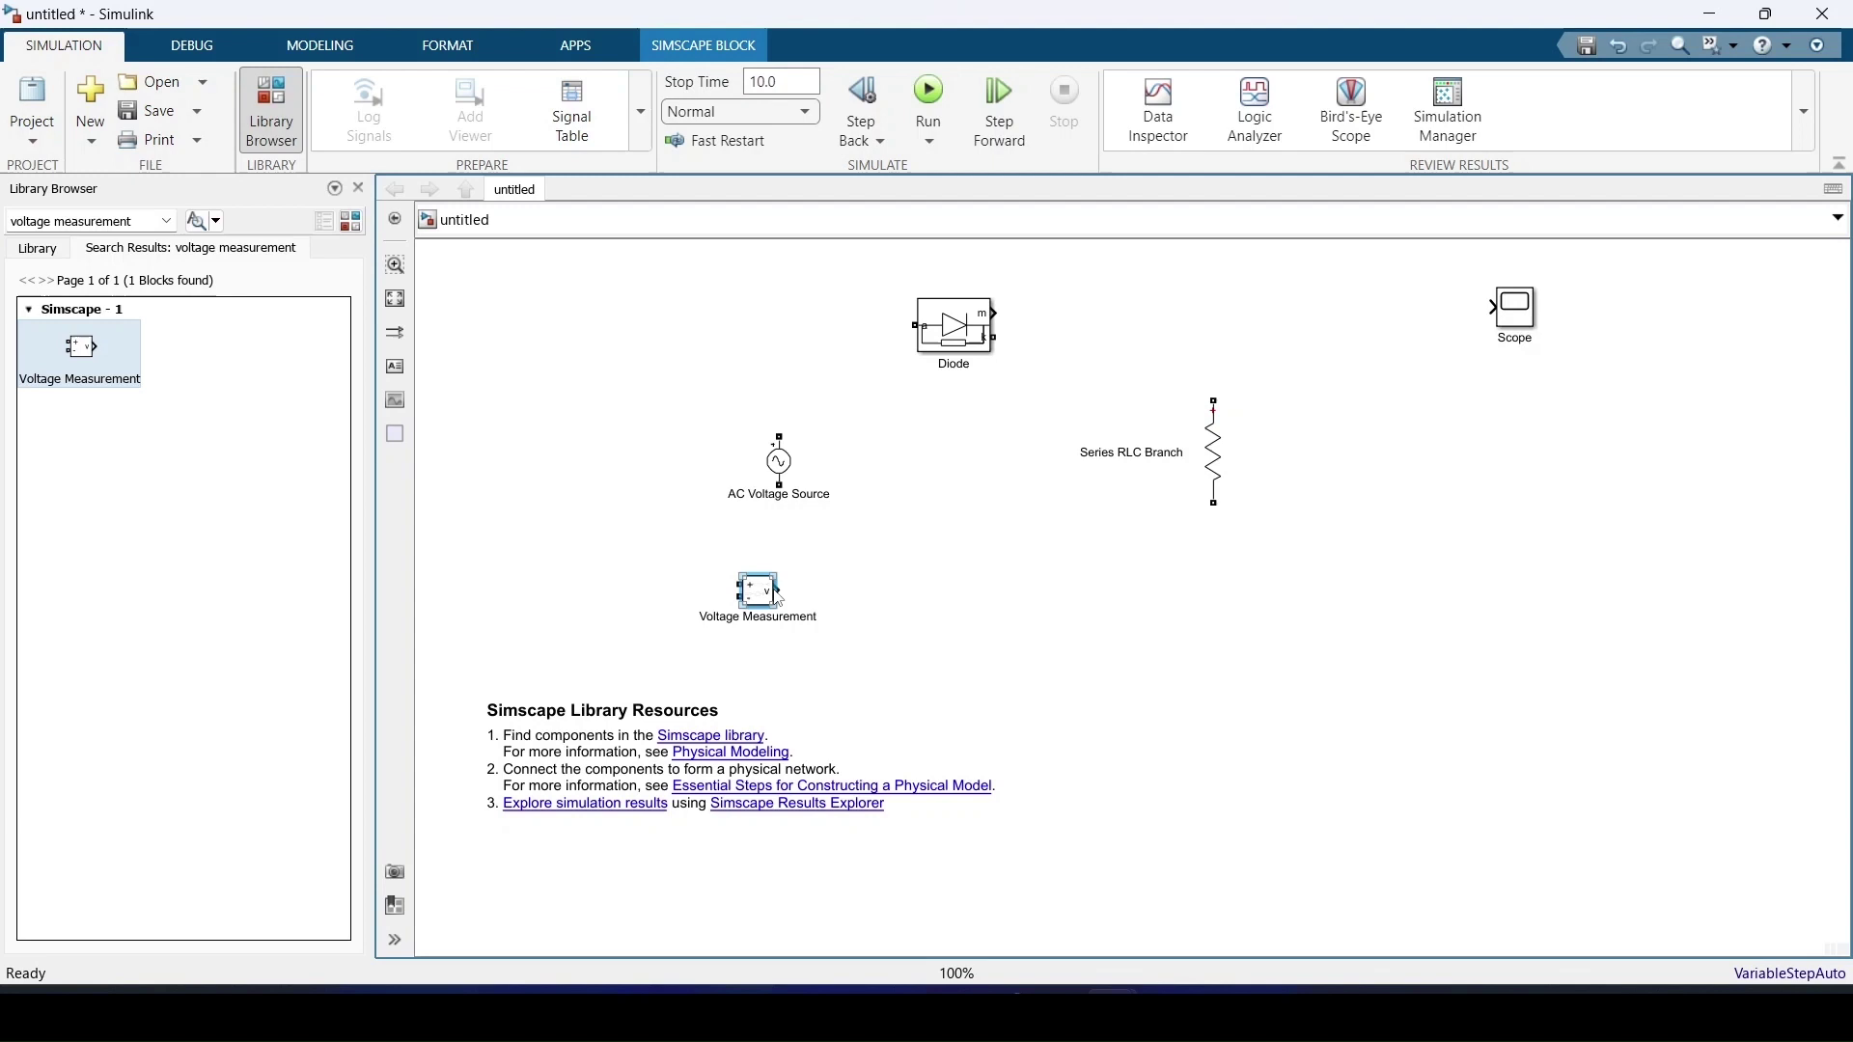
{"action": "key", "text": "ctrl+v"}
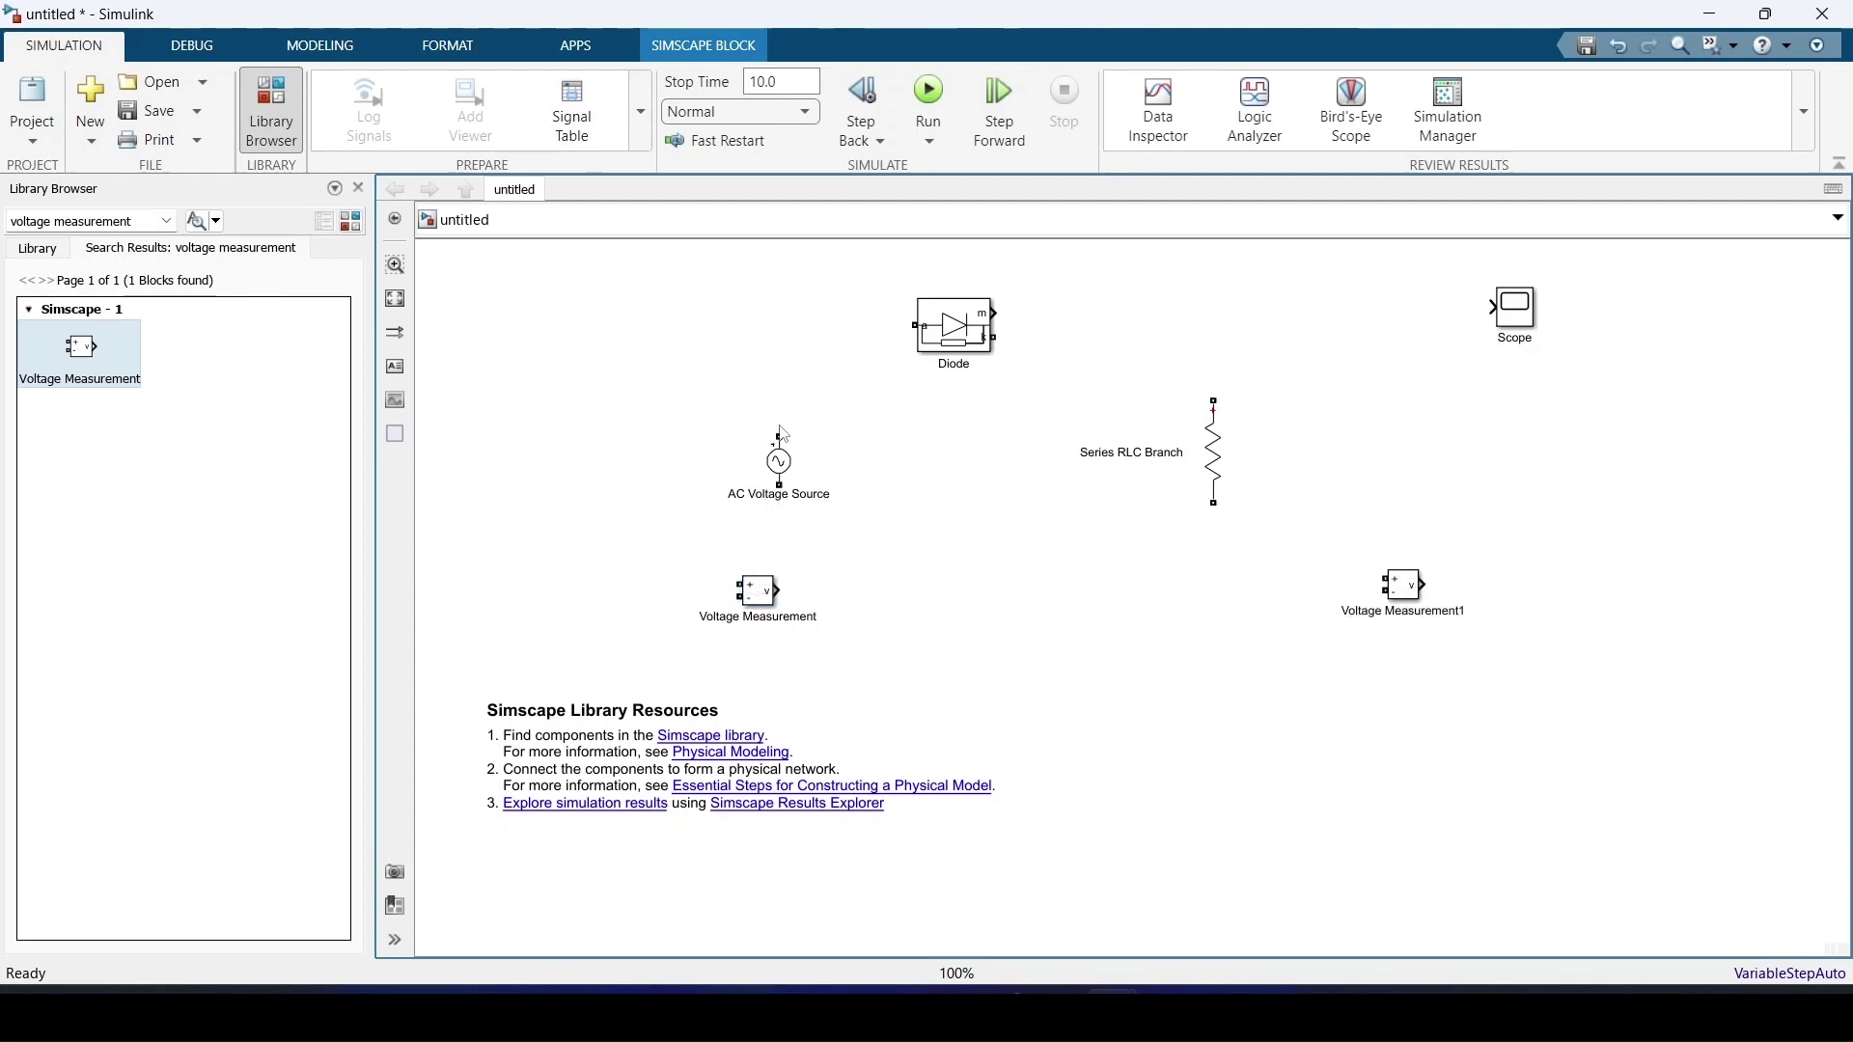
{"action": "left_click", "coordinate": [986, 449]}
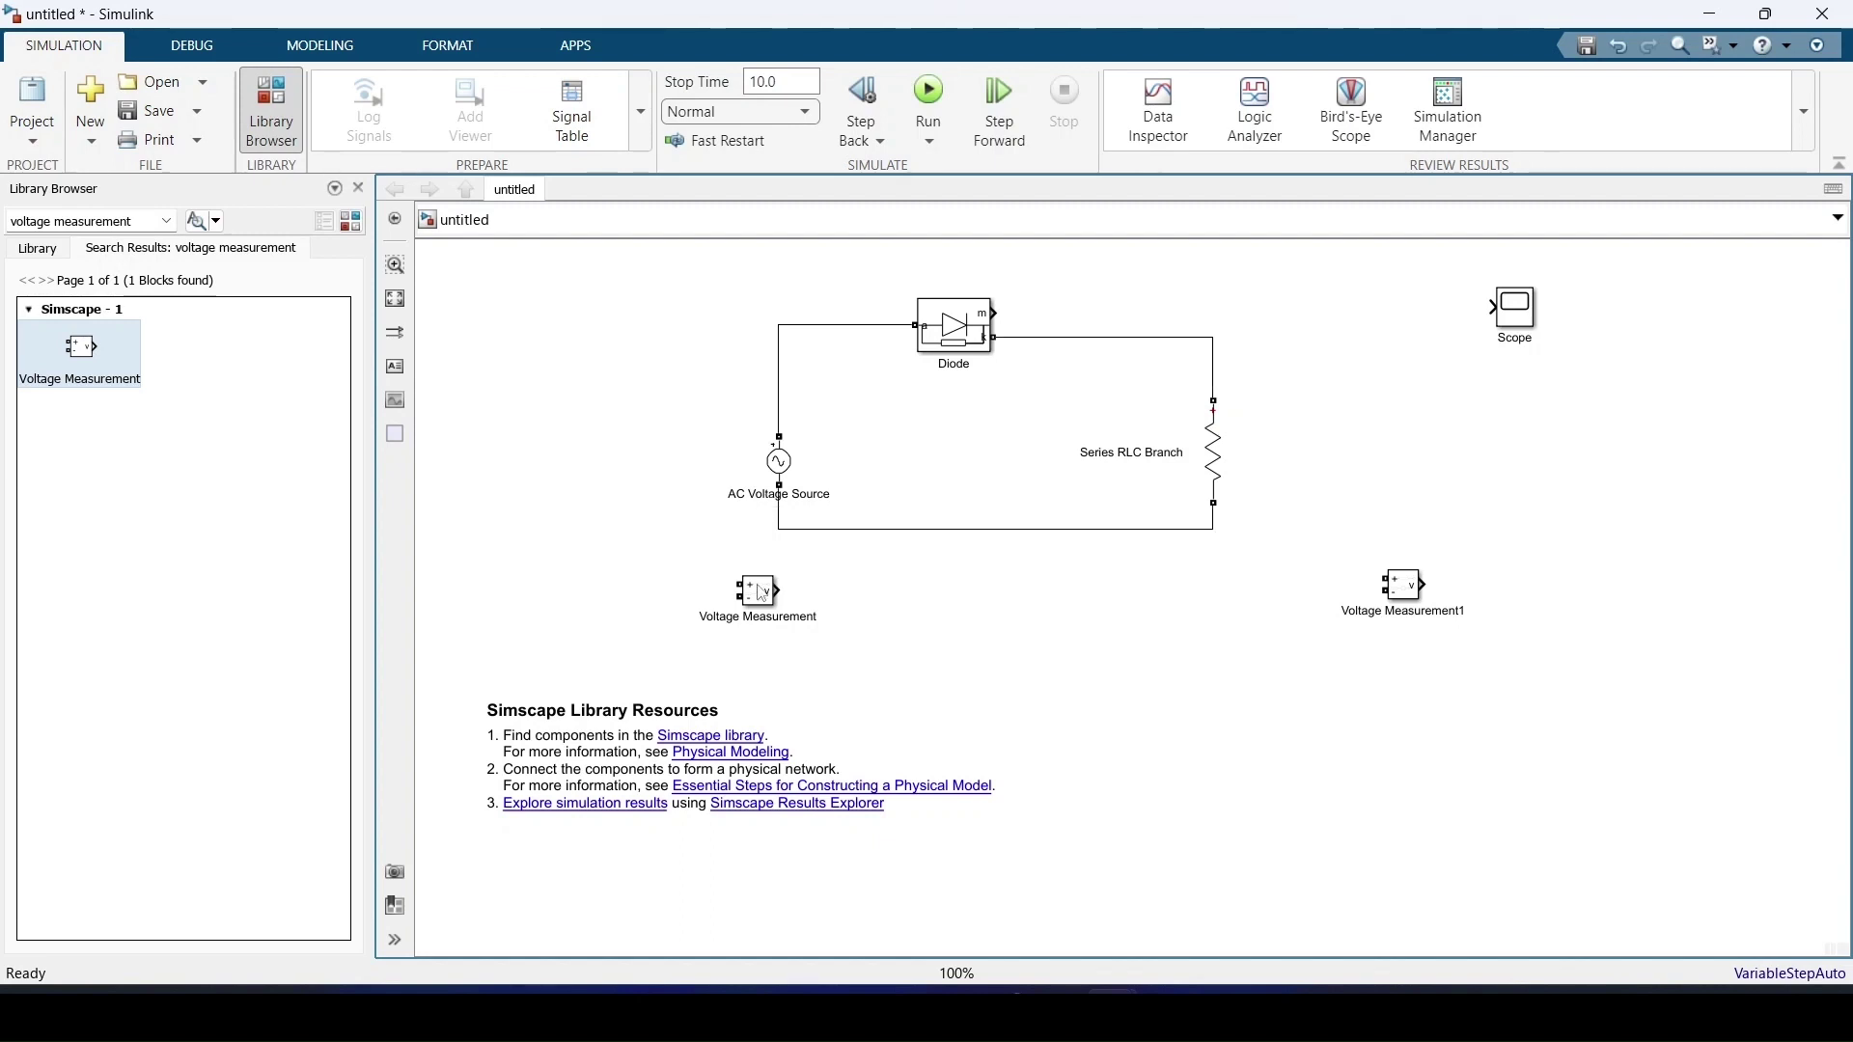
Connect Voltage Measurement1 across the resistor to the Scope and label that signal OUPUT
{"action": "left_click", "coordinate": [763, 594]}
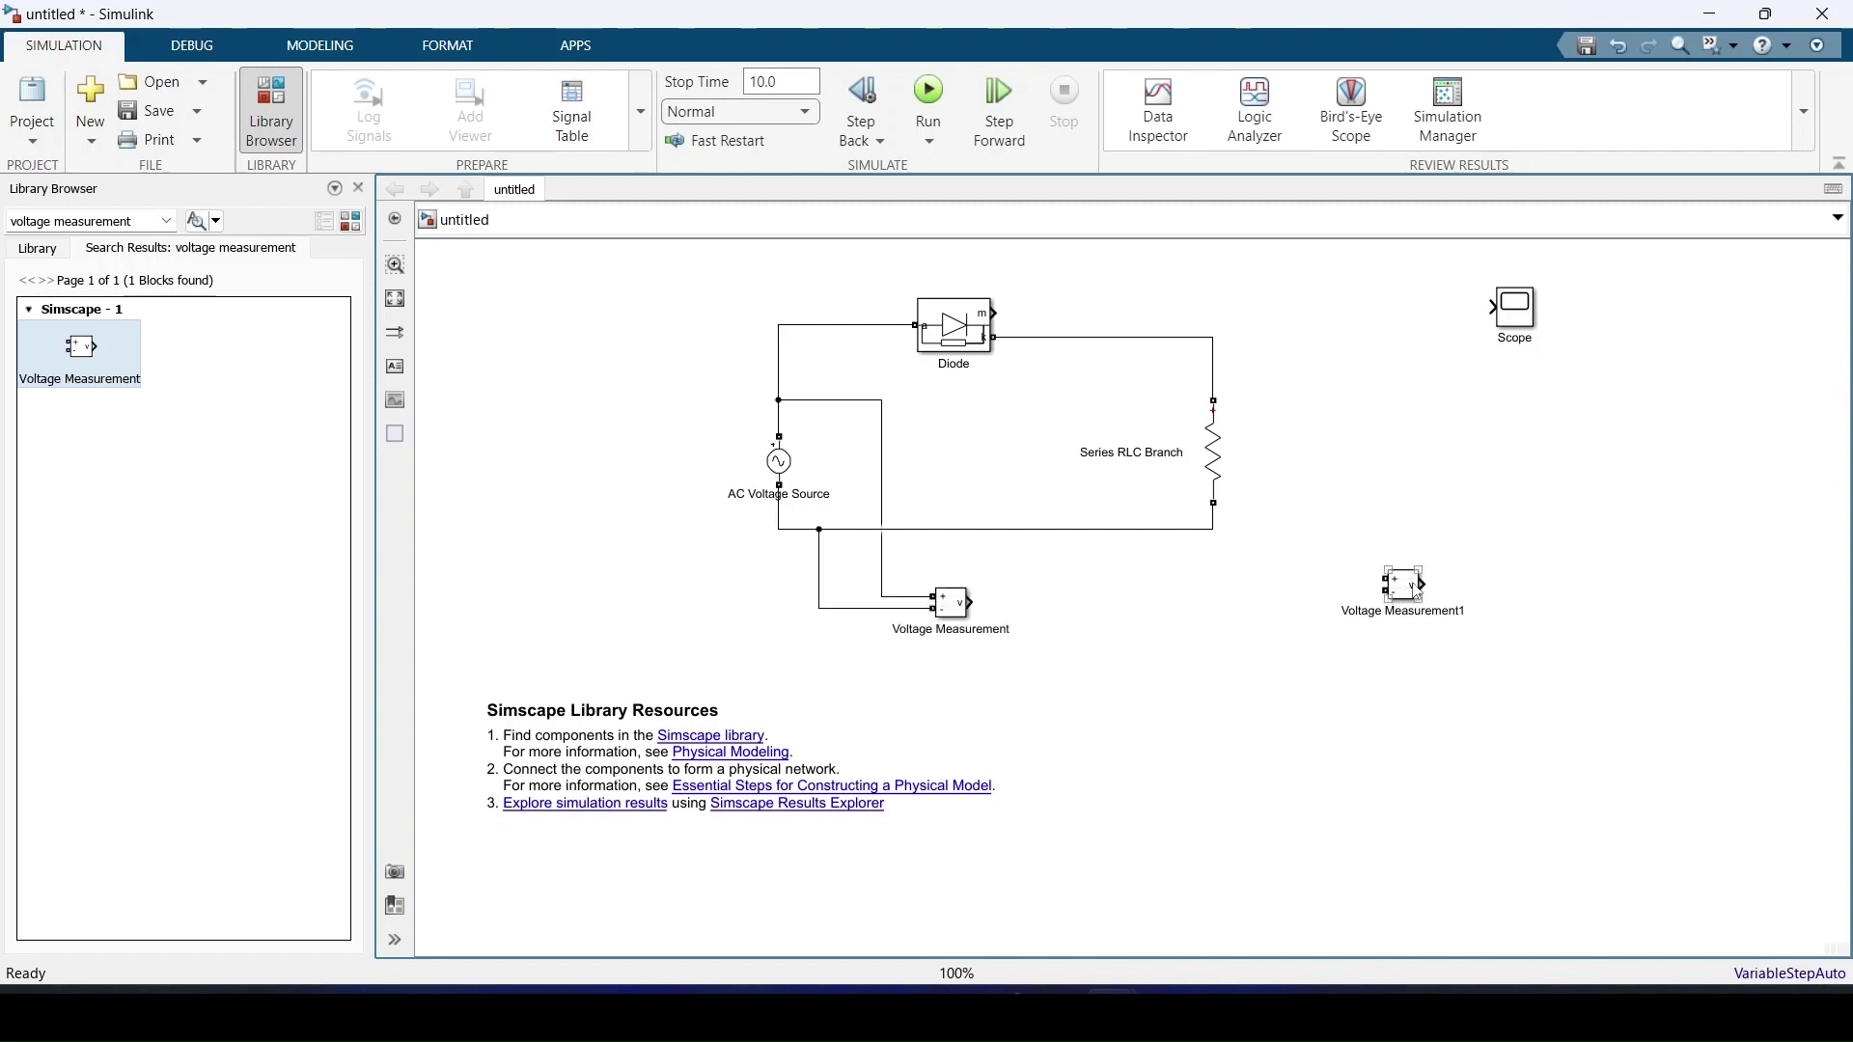
{"action": "left_click_drag", "start_coordinate": [1416, 590], "coordinate": [1377, 422]}
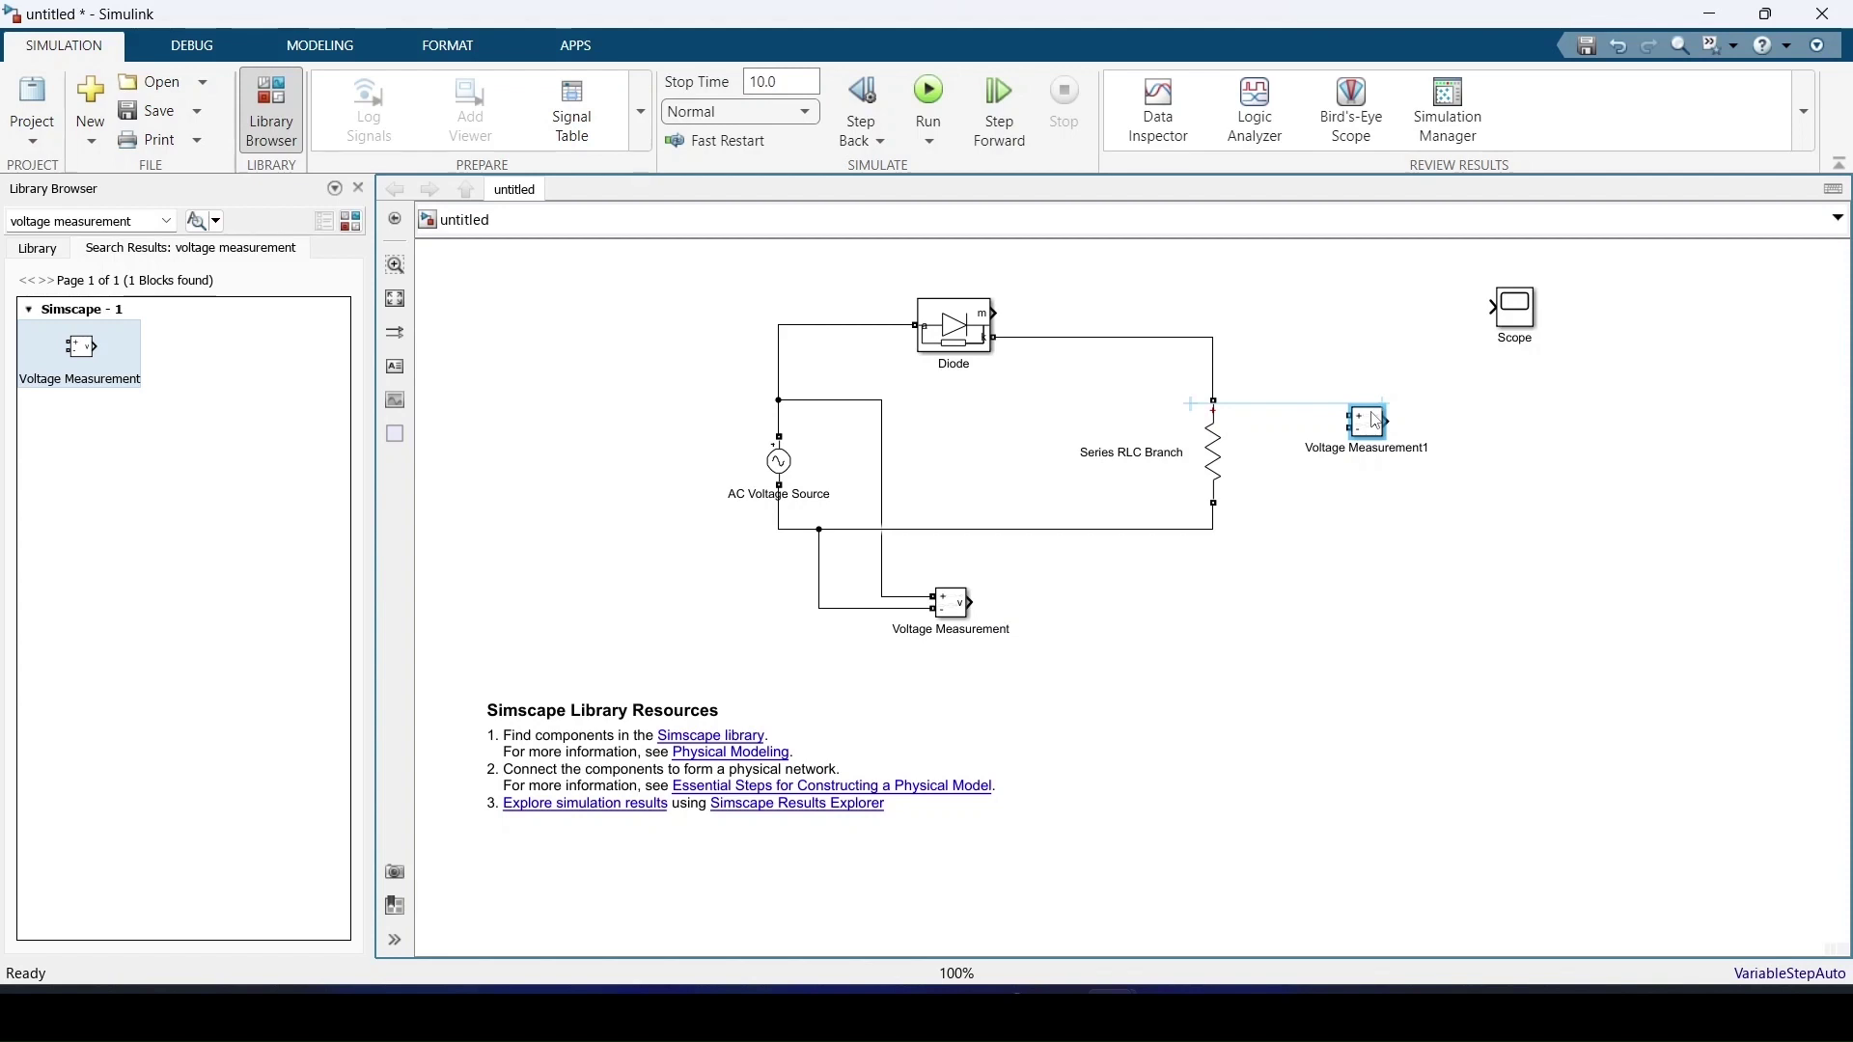
{"action": "left_click_drag", "start_coordinate": [1377, 423], "coordinate": [1377, 422]}
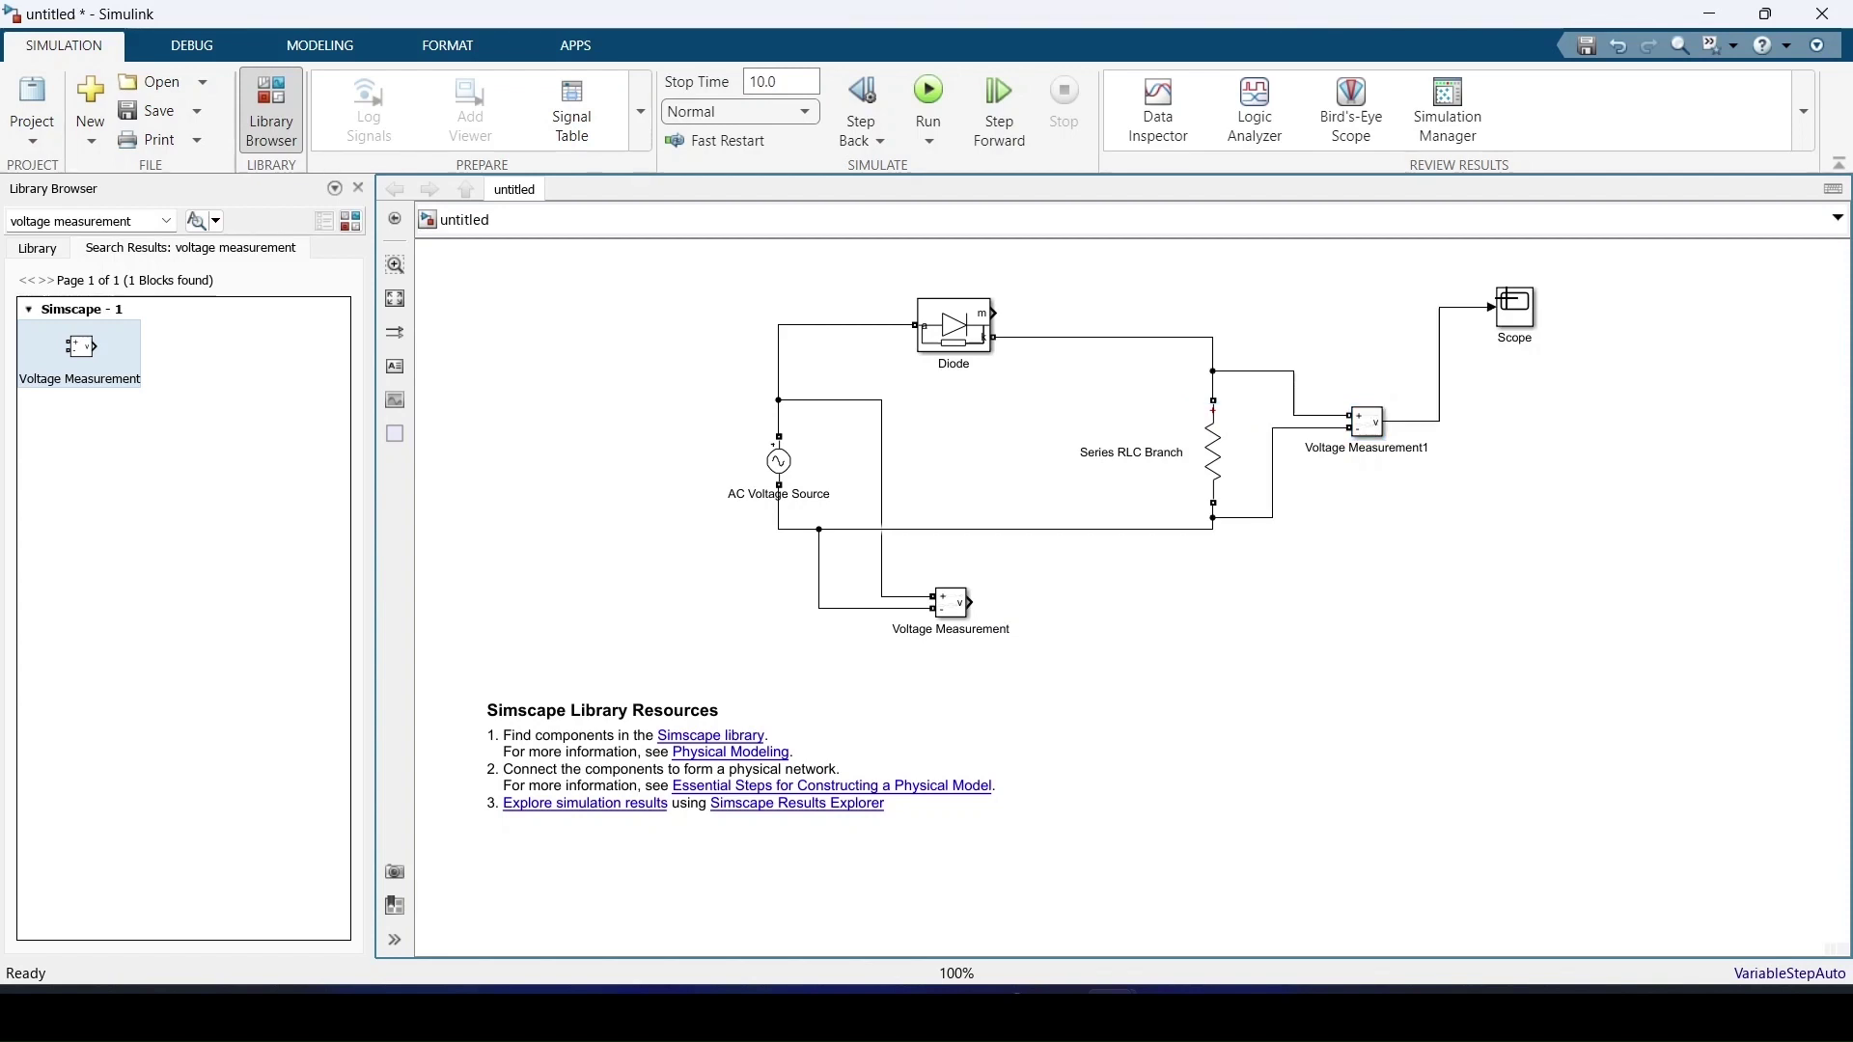
{"action": "double_click", "coordinate": [1459, 308]}
{"action": "type", "text": "OUPUT"}
{"action": "left_click", "coordinate": [1323, 612]}
Wire the other Voltage Measurement to Scope input 2 and label it INPUT
{"action": "left_click_drag", "start_coordinate": [970, 603], "coordinate": [1491, 320]}
{"action": "double_click", "coordinate": [1258, 320]}
{"action": "type", "text": "INPUT"}
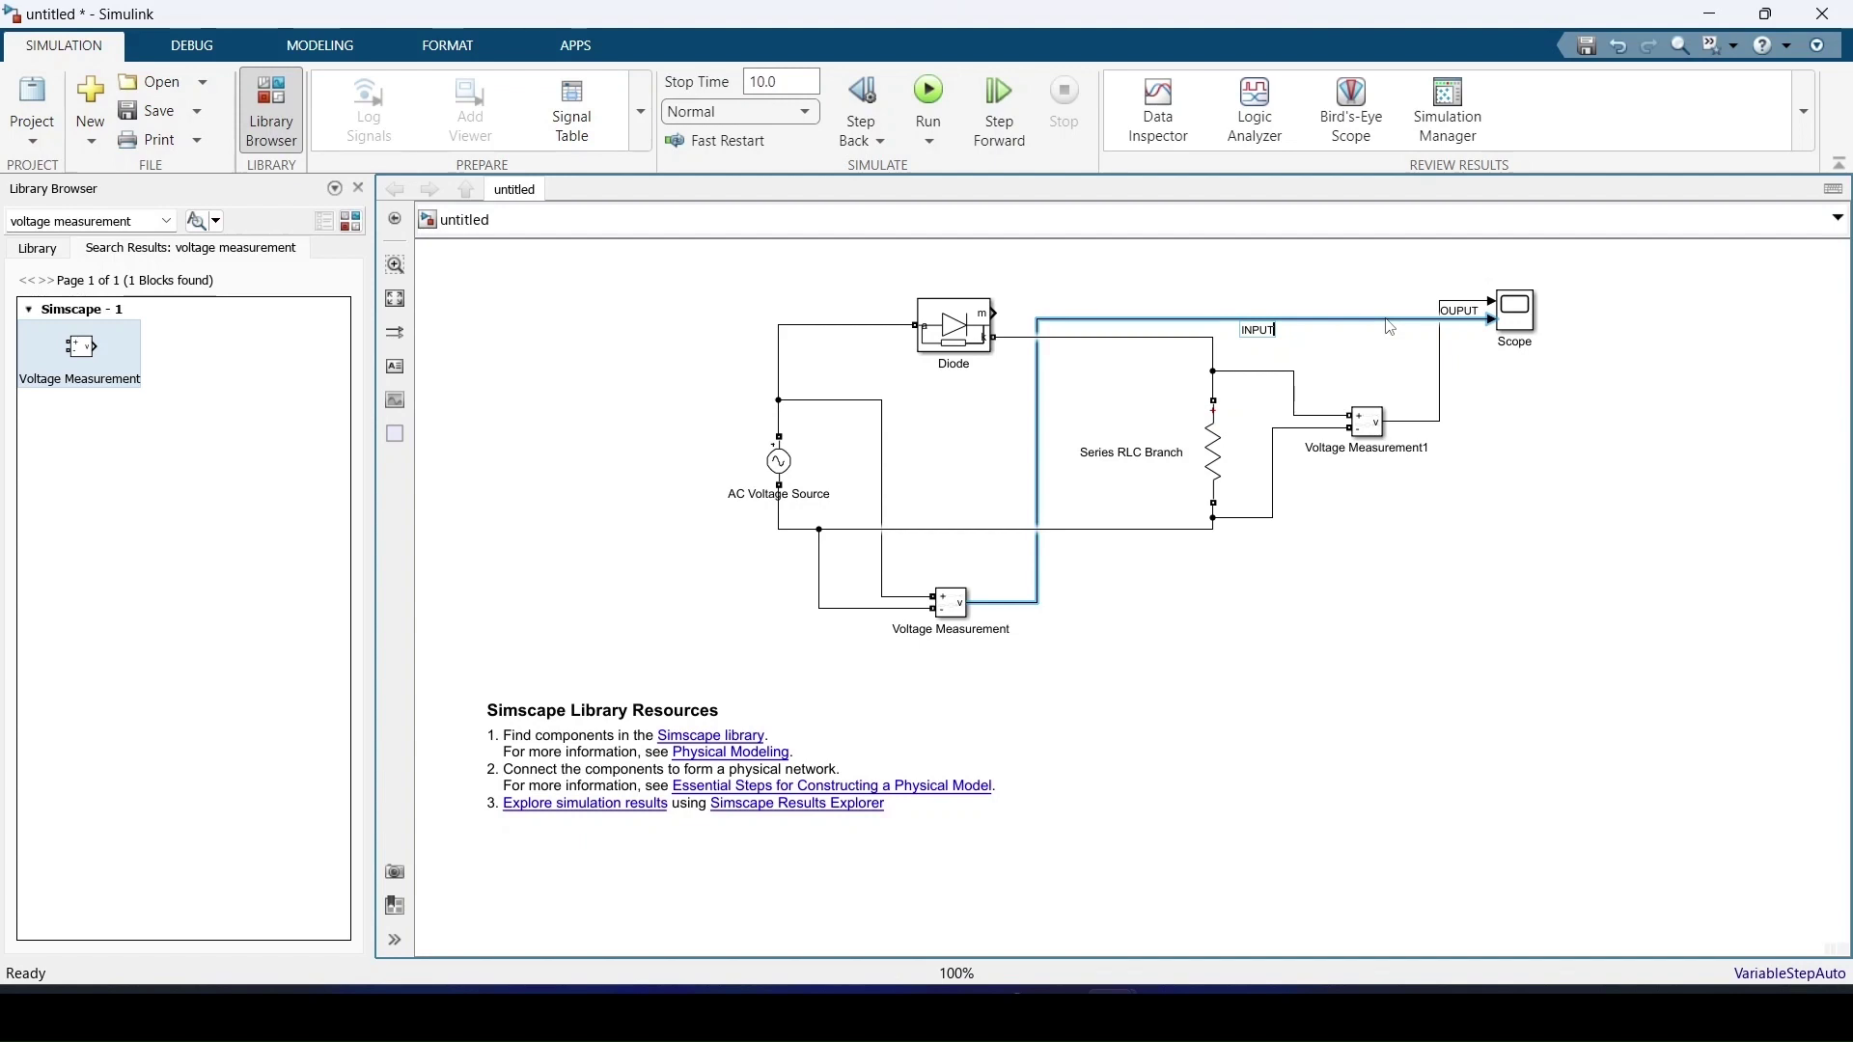
Change the AC Voltage Source peak amplitude from 100 V to 220 V
{"action": "left_click", "coordinate": [785, 467]}
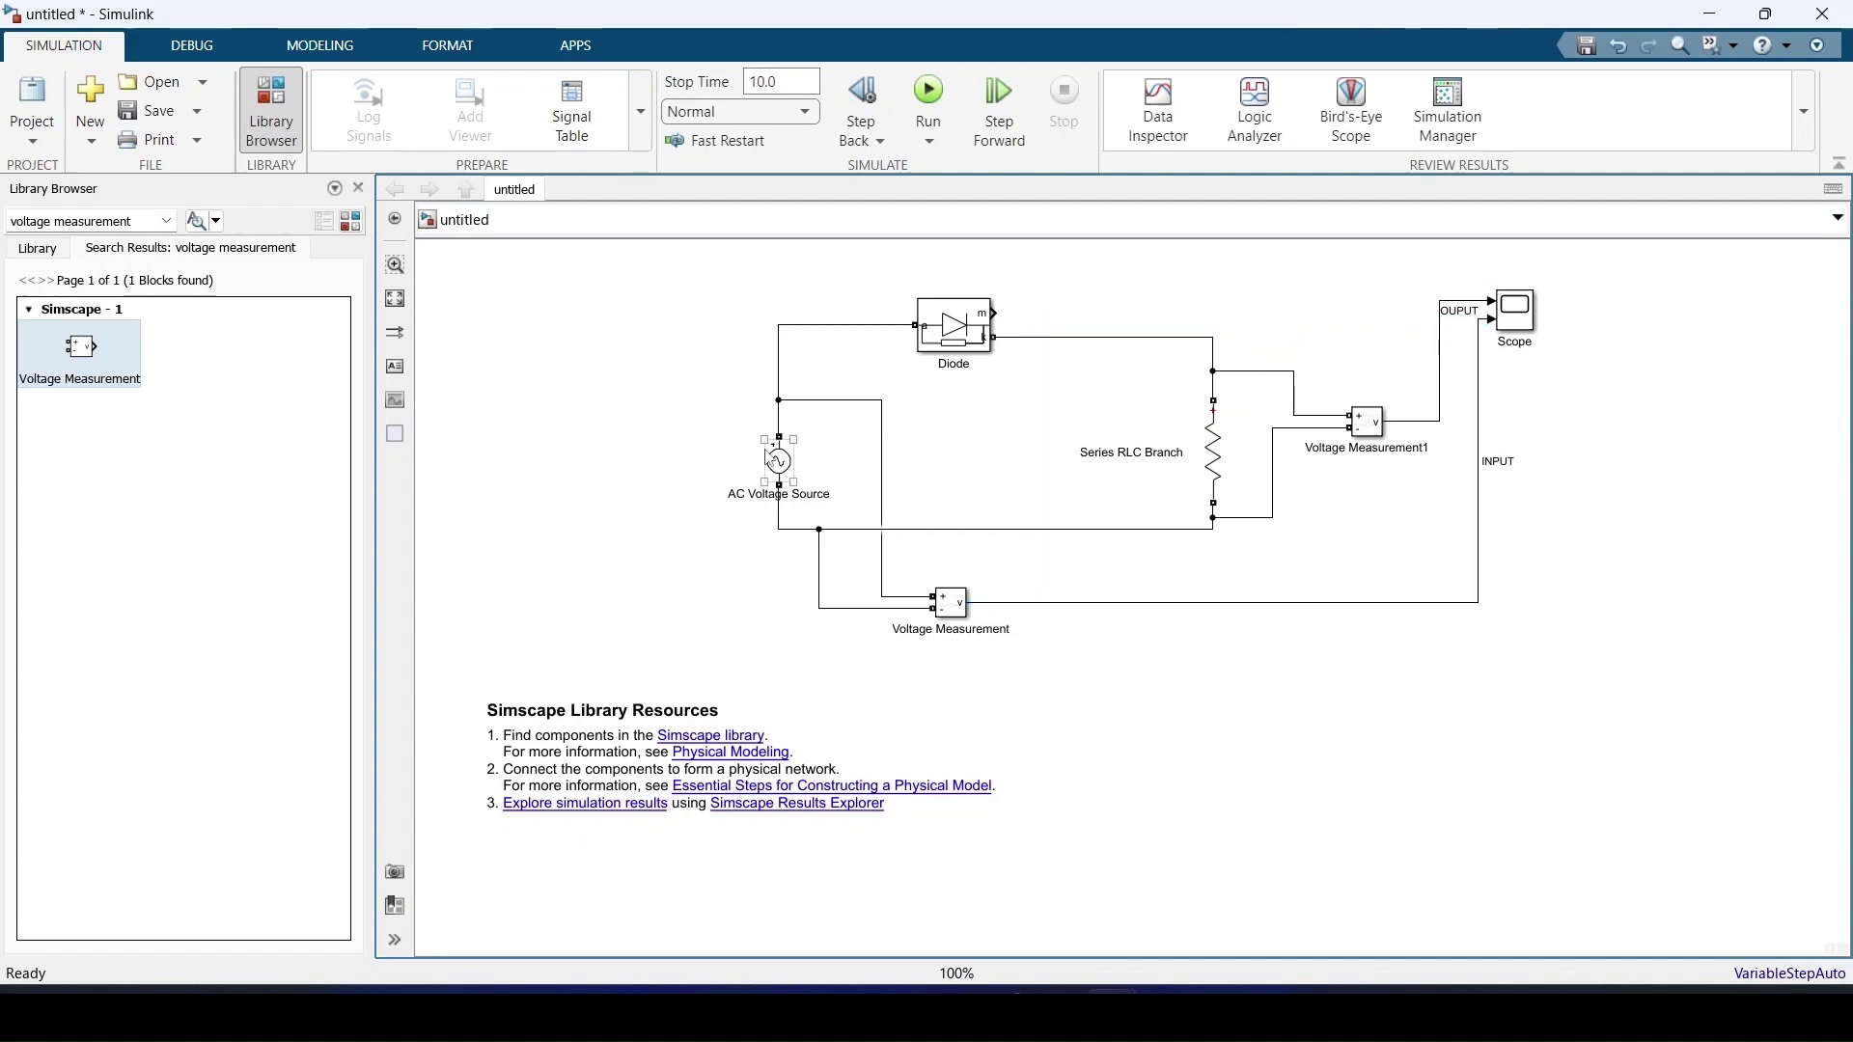
{"action": "double_click", "coordinate": [784, 467]}
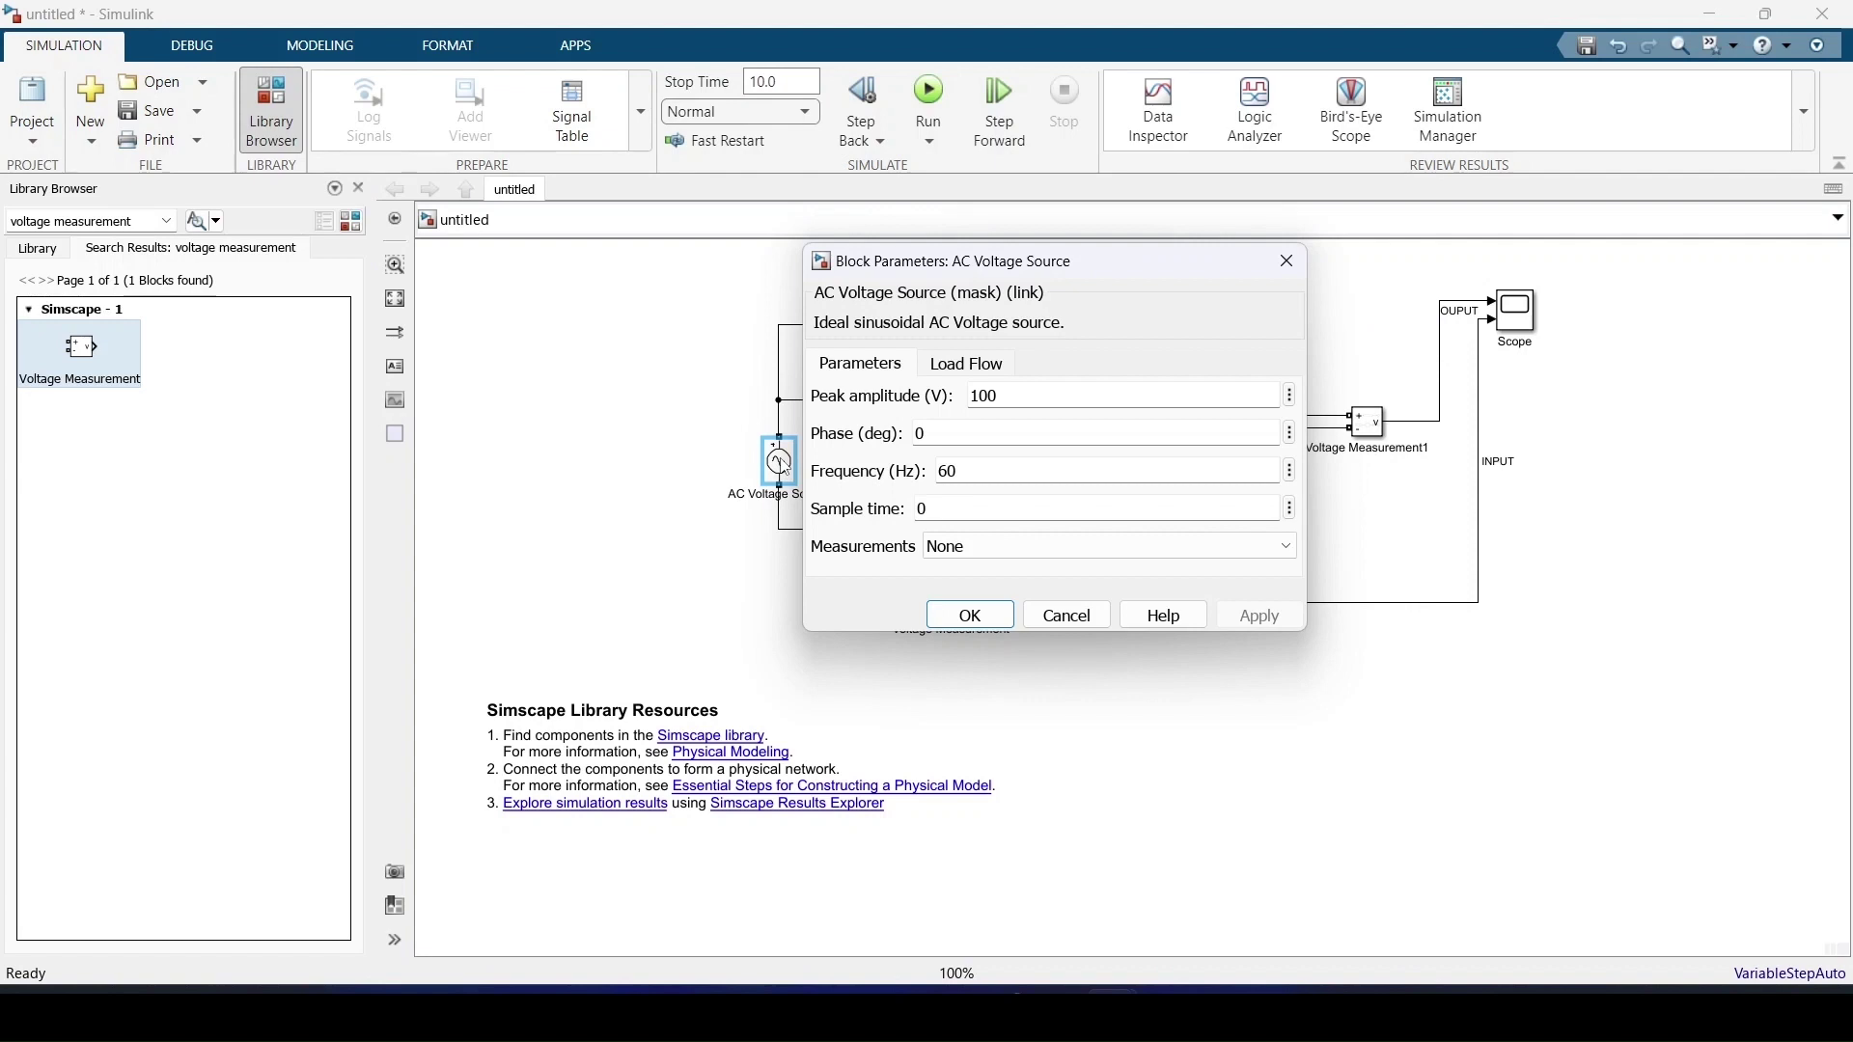
{"action": "double_click", "coordinate": [1058, 395]}
{"action": "type", "text": "220"}
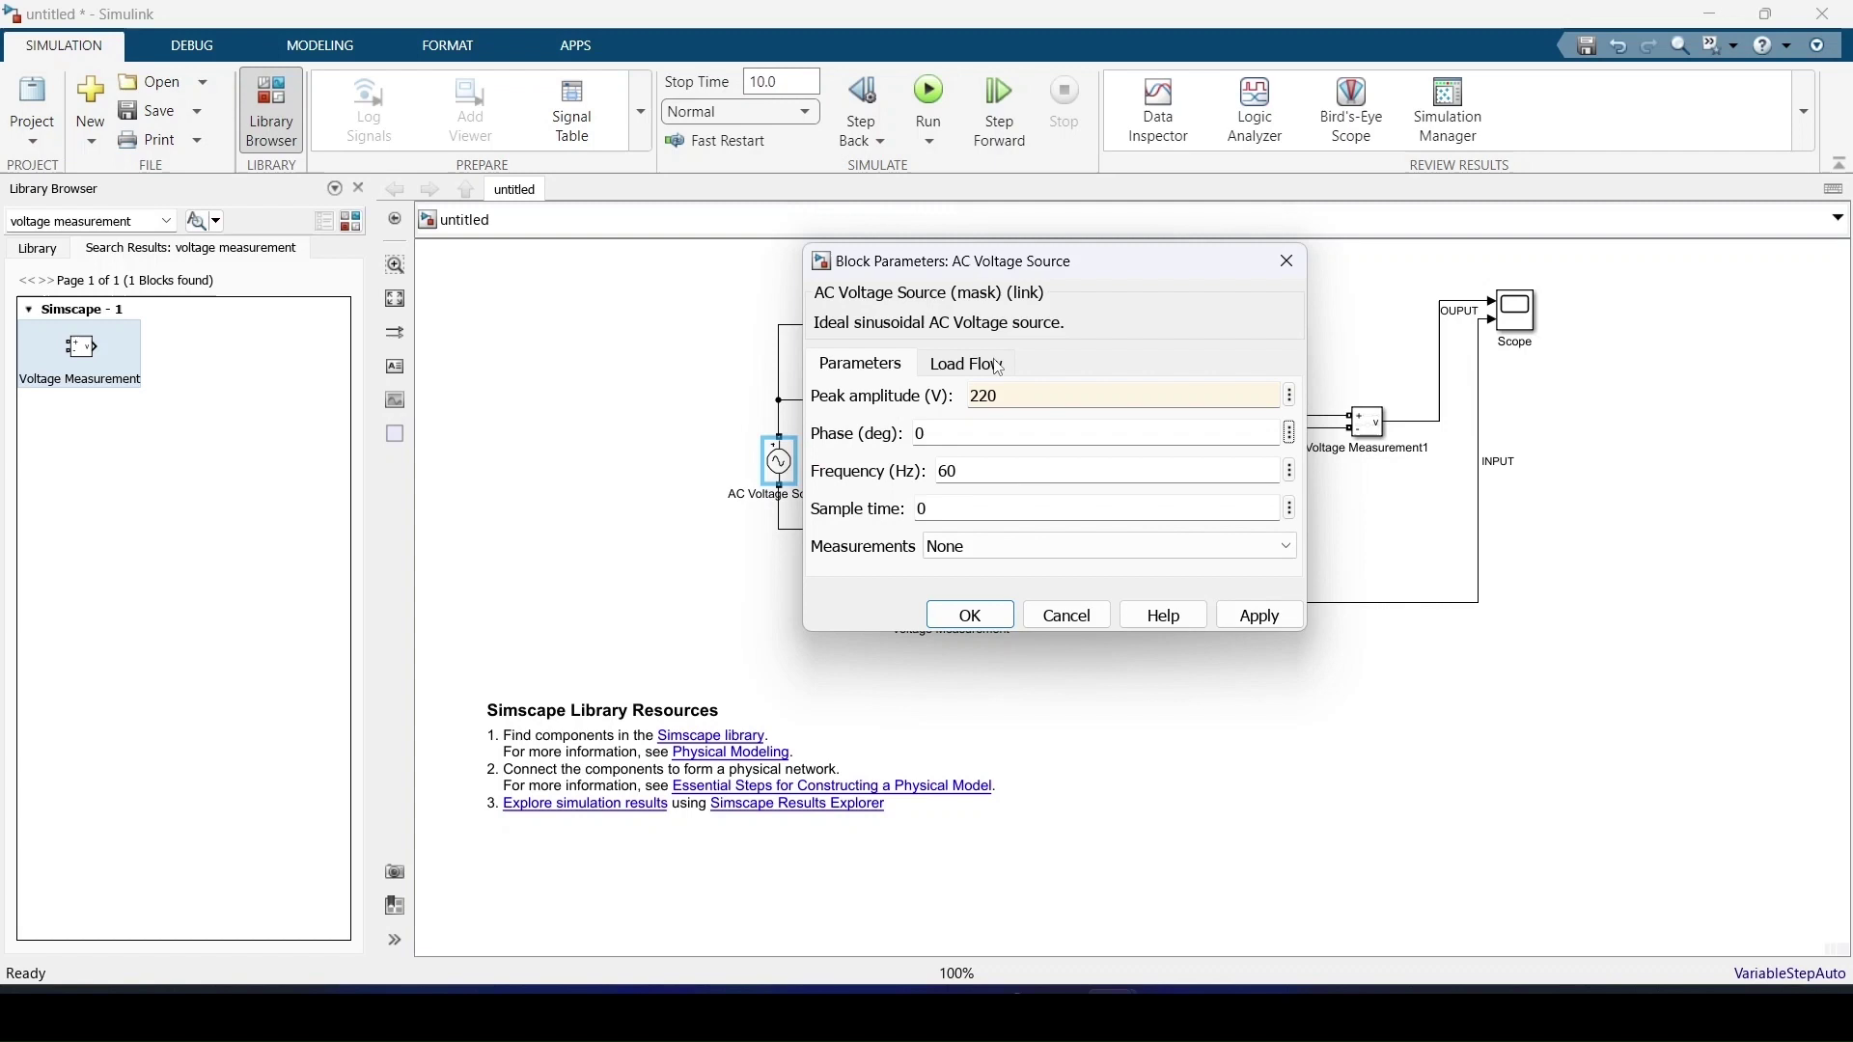
{"action": "left_click", "coordinate": [972, 615]}
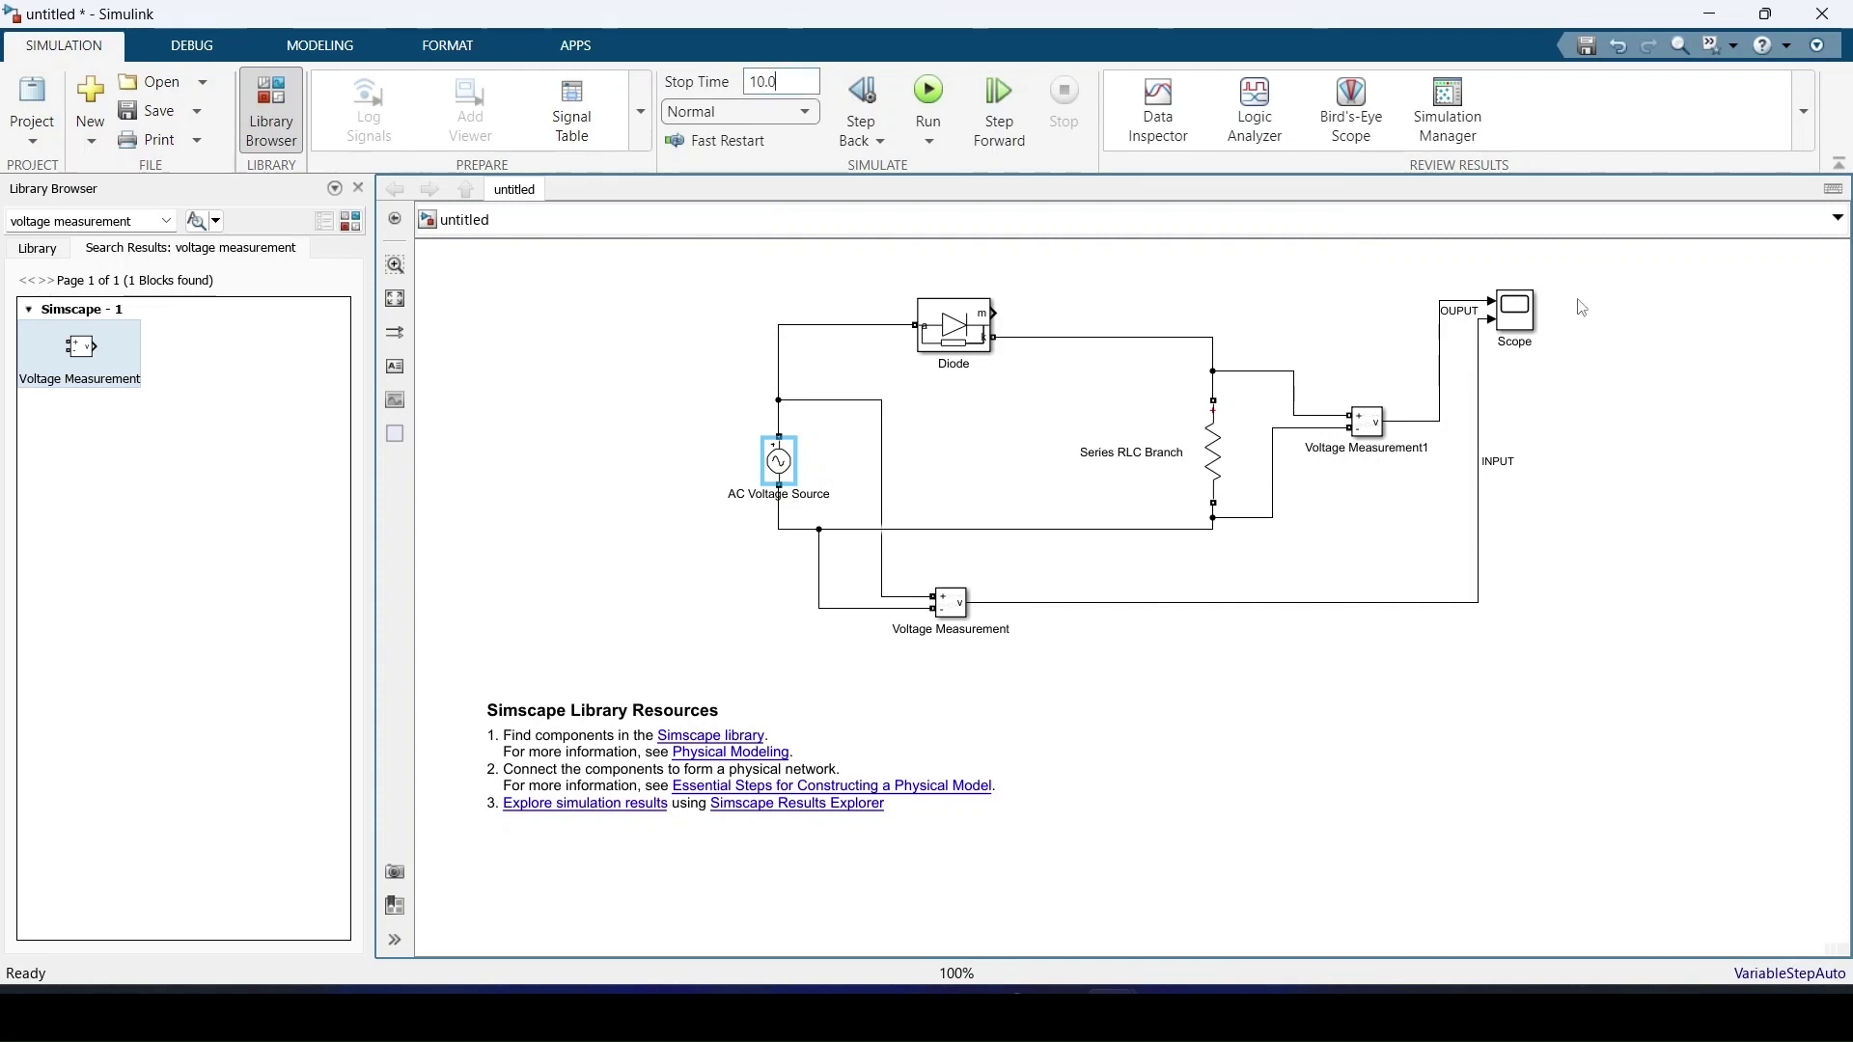
Insert a powergui block into the rectifier model by searching 'power' on the canvas
{"action": "scroll", "coordinate": [1583, 305], "scroll_direction": "up", "scroll_amount": 2}
{"action": "scroll", "coordinate": [1582, 306], "scroll_direction": "up", "scroll_amount": 1}
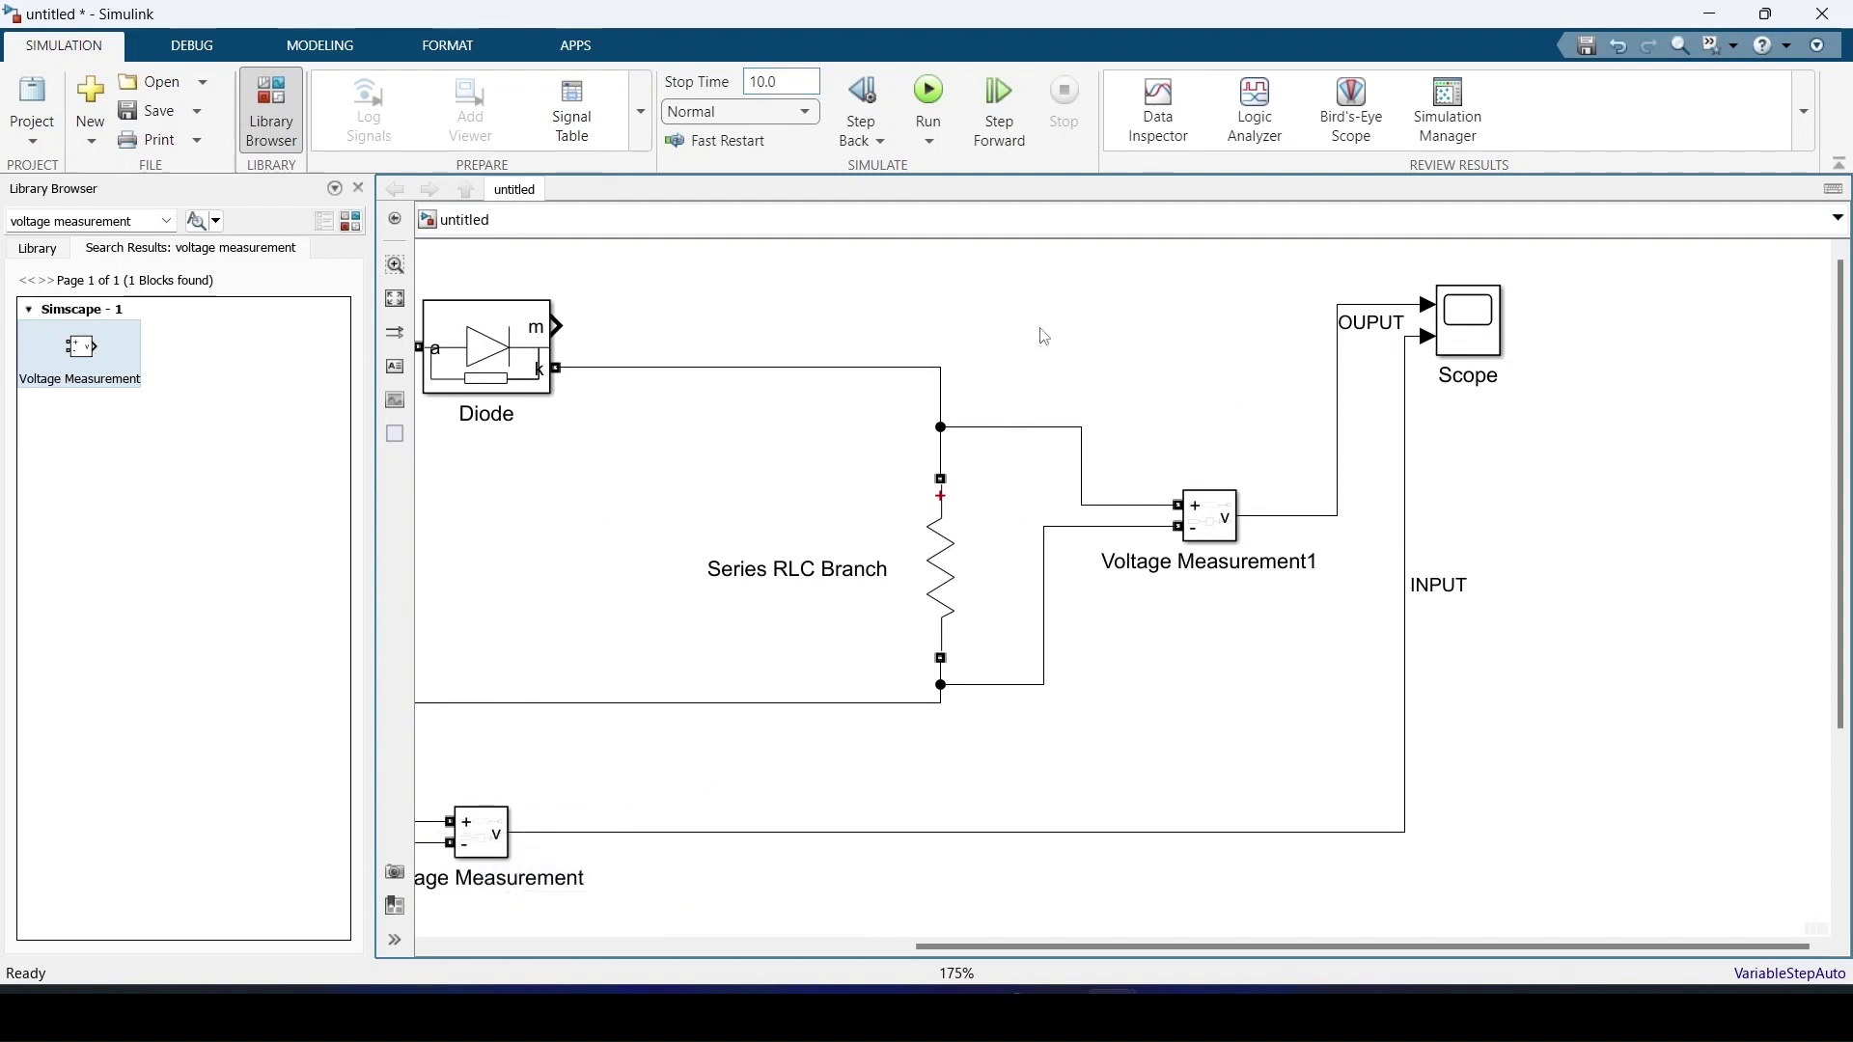
{"action": "scroll", "coordinate": [1539, 564], "scroll_direction": "down", "scroll_amount": 3}
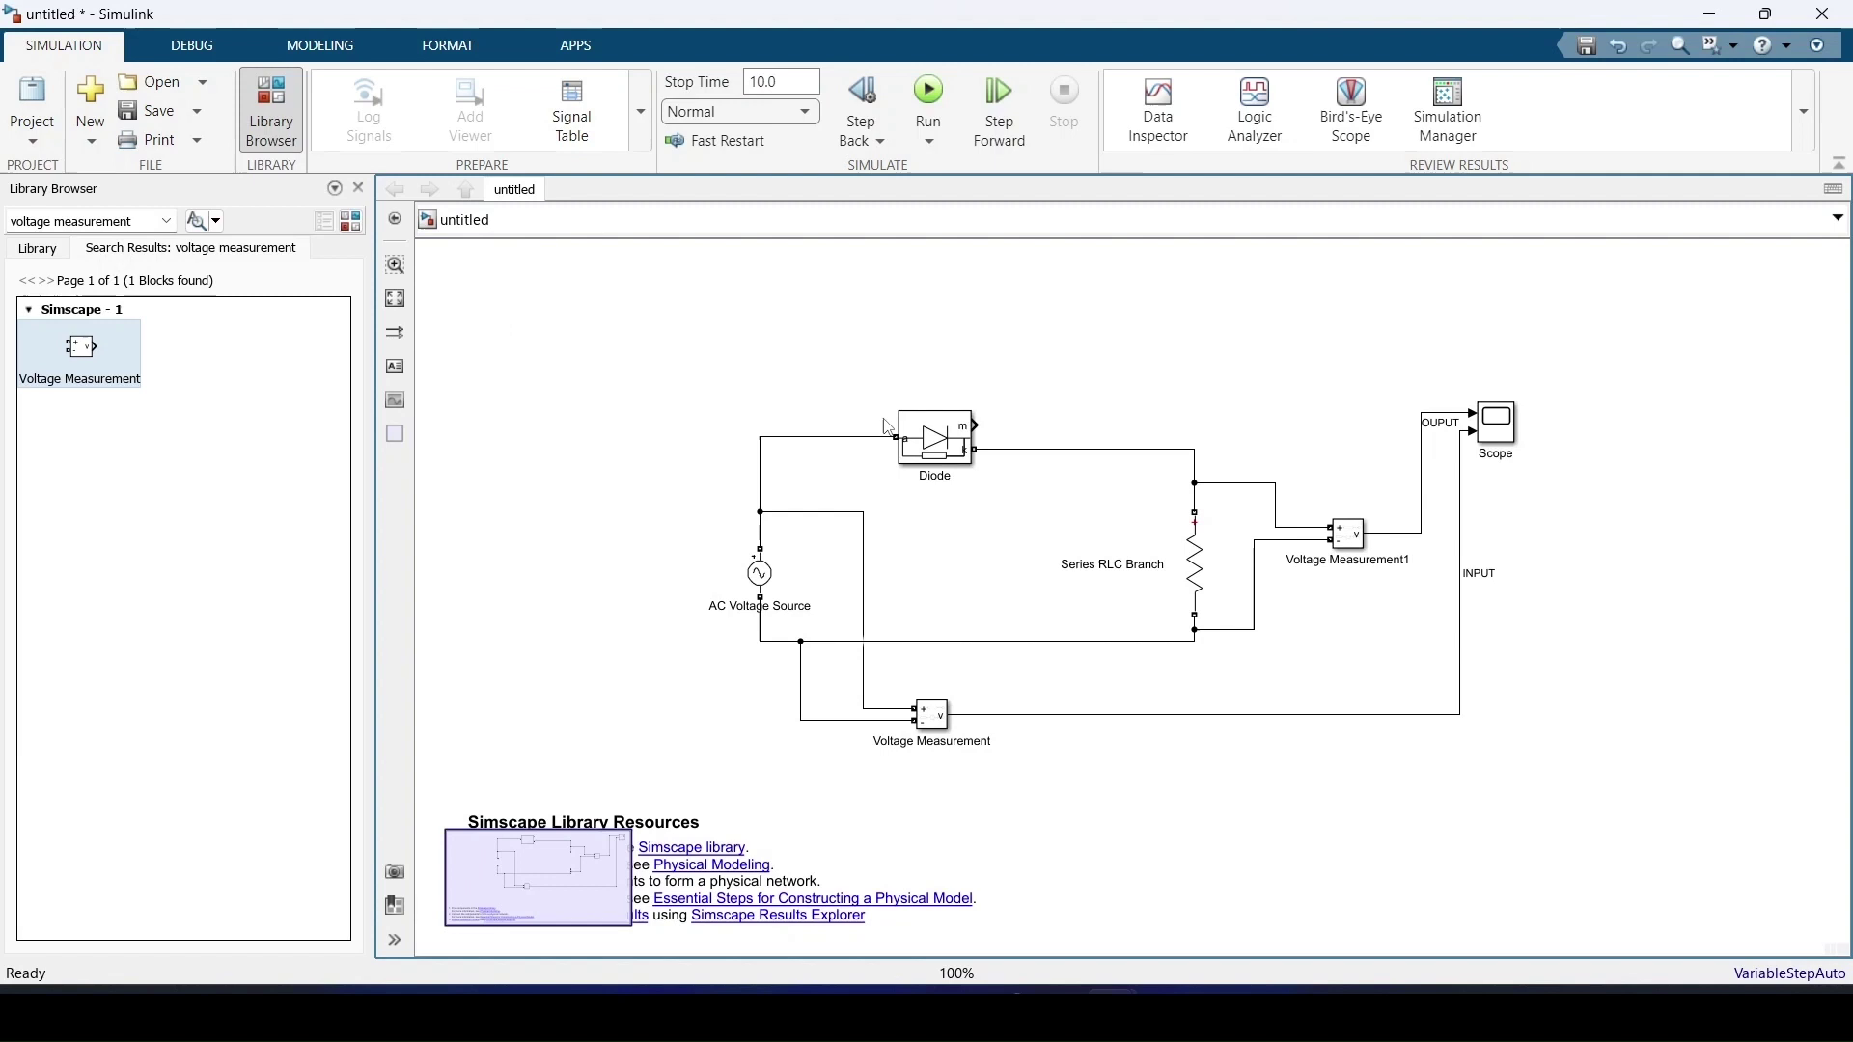
{"action": "scroll", "coordinate": [742, 372], "scroll_direction": "up", "scroll_amount": 2}
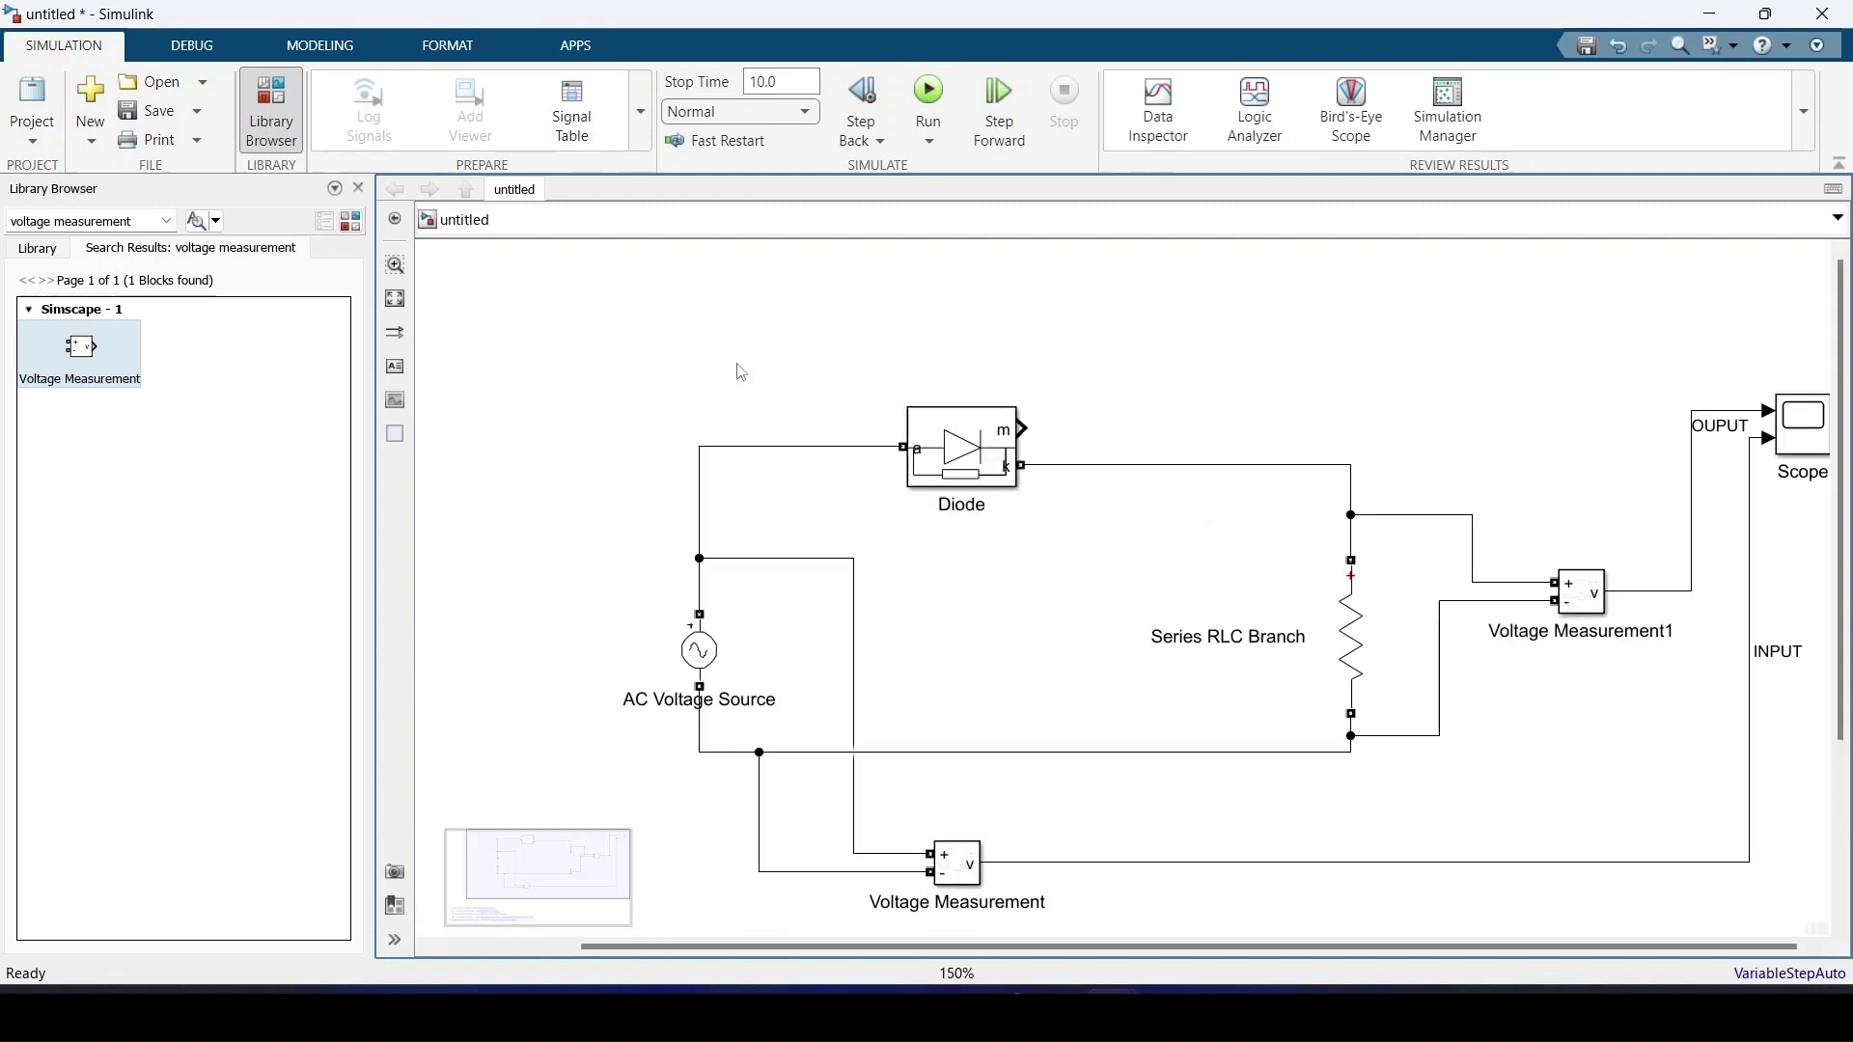
{"action": "double_click", "coordinate": [739, 373]}
{"action": "type", "text": "power"}
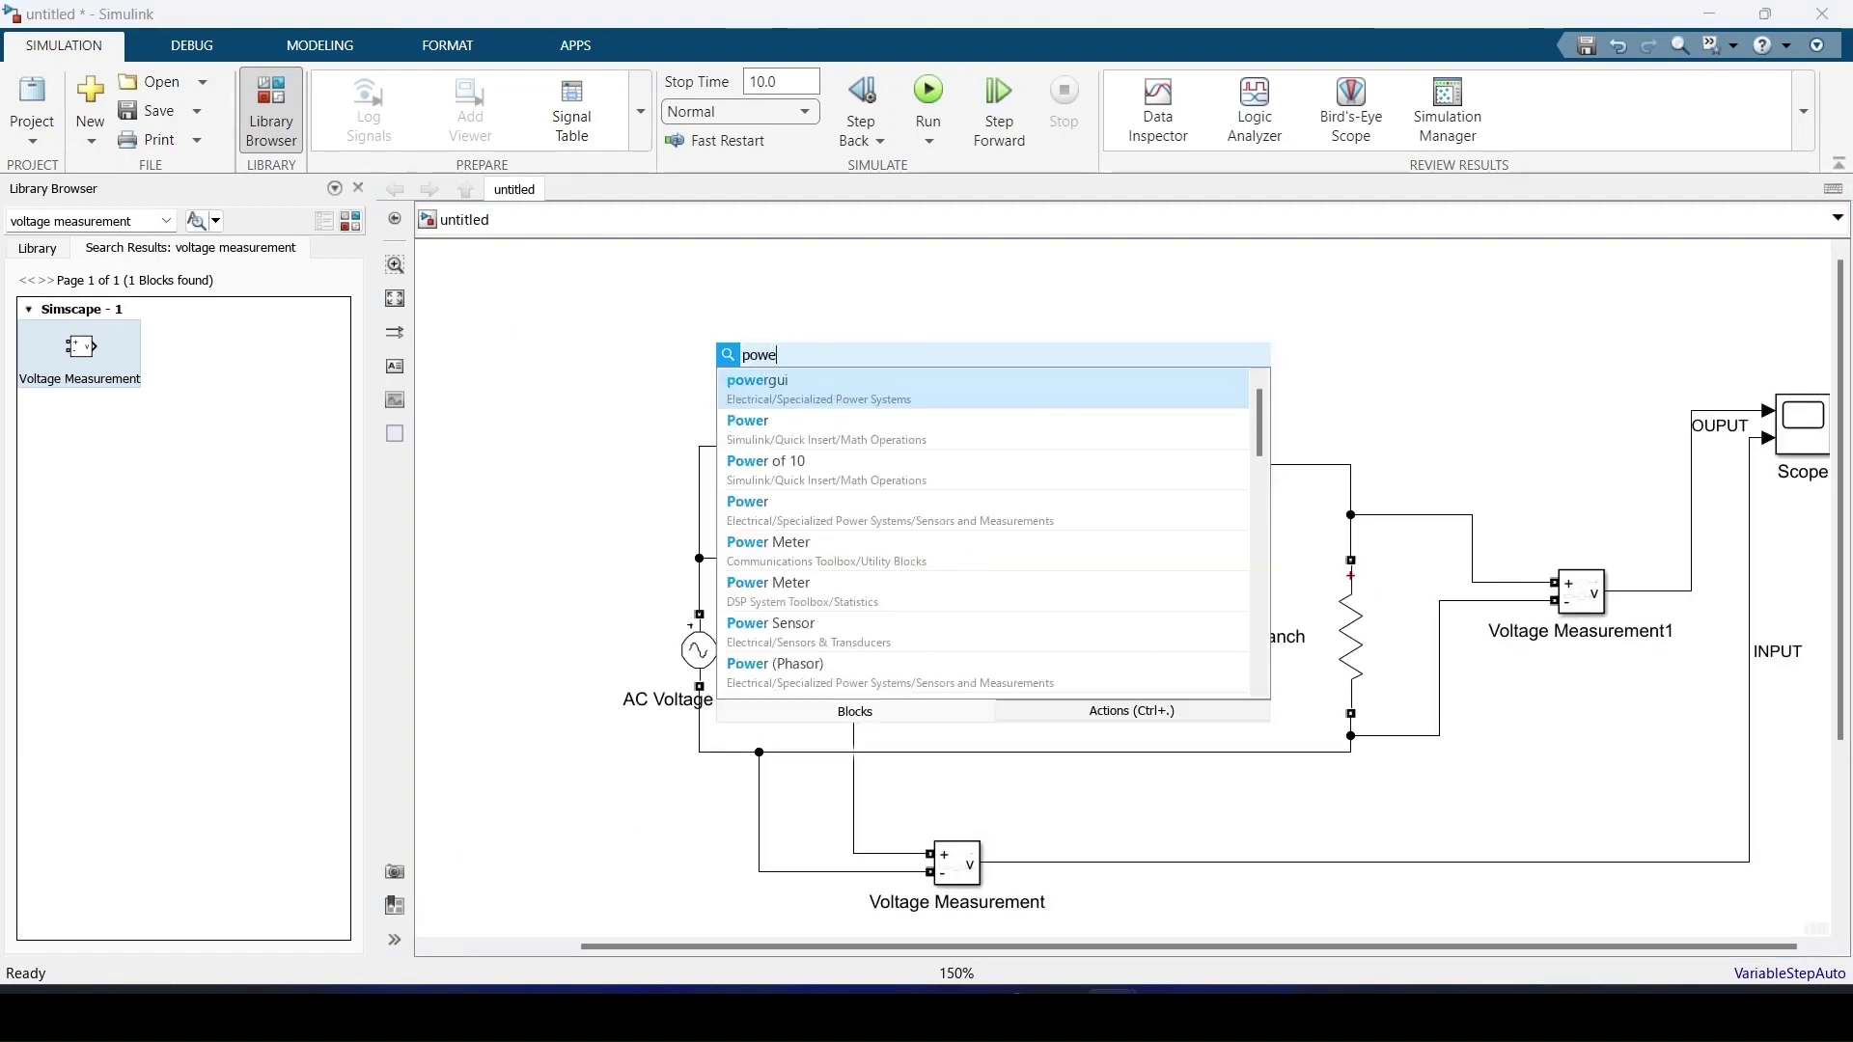
{"action": "key", "text": "Down"}
{"action": "key", "text": "Down"}
{"action": "key", "text": "Return"}
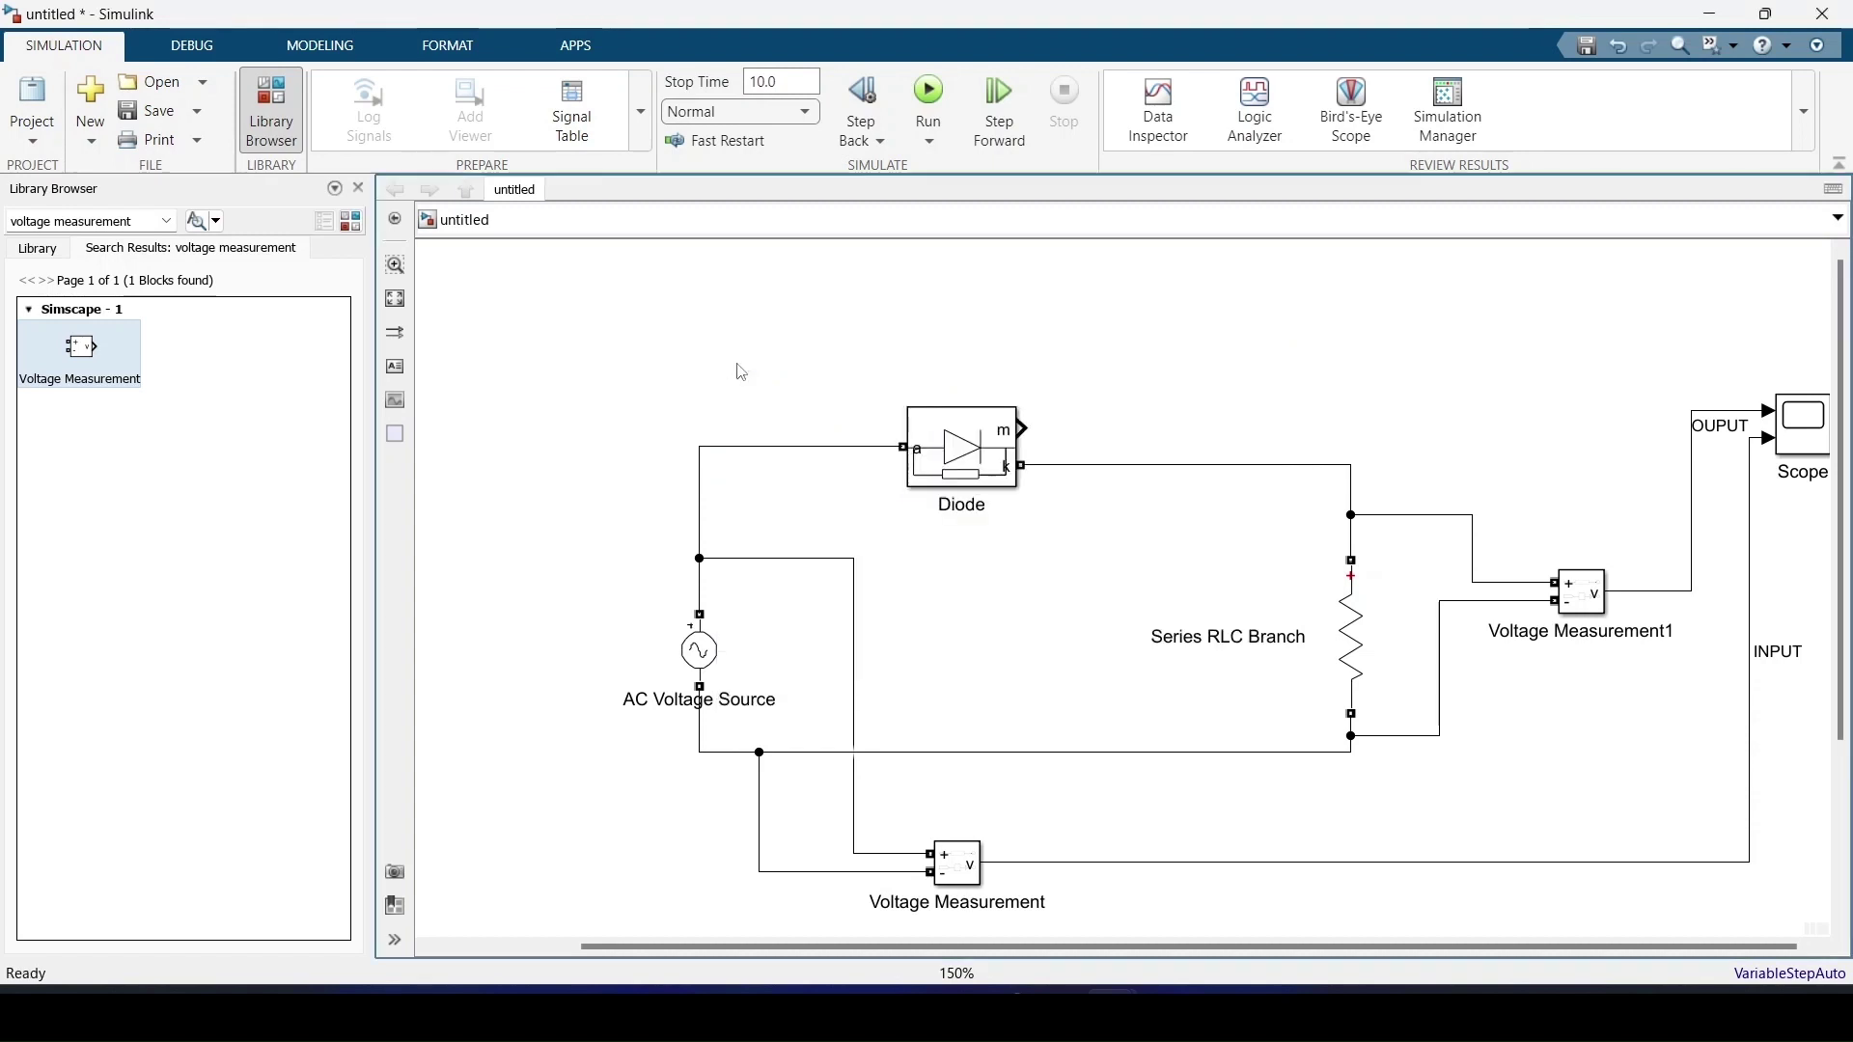
Clear the 10.0 value from the simulation Stop Time field
{"action": "scroll", "coordinate": [557, 474], "scroll_direction": "down", "scroll_amount": 2}
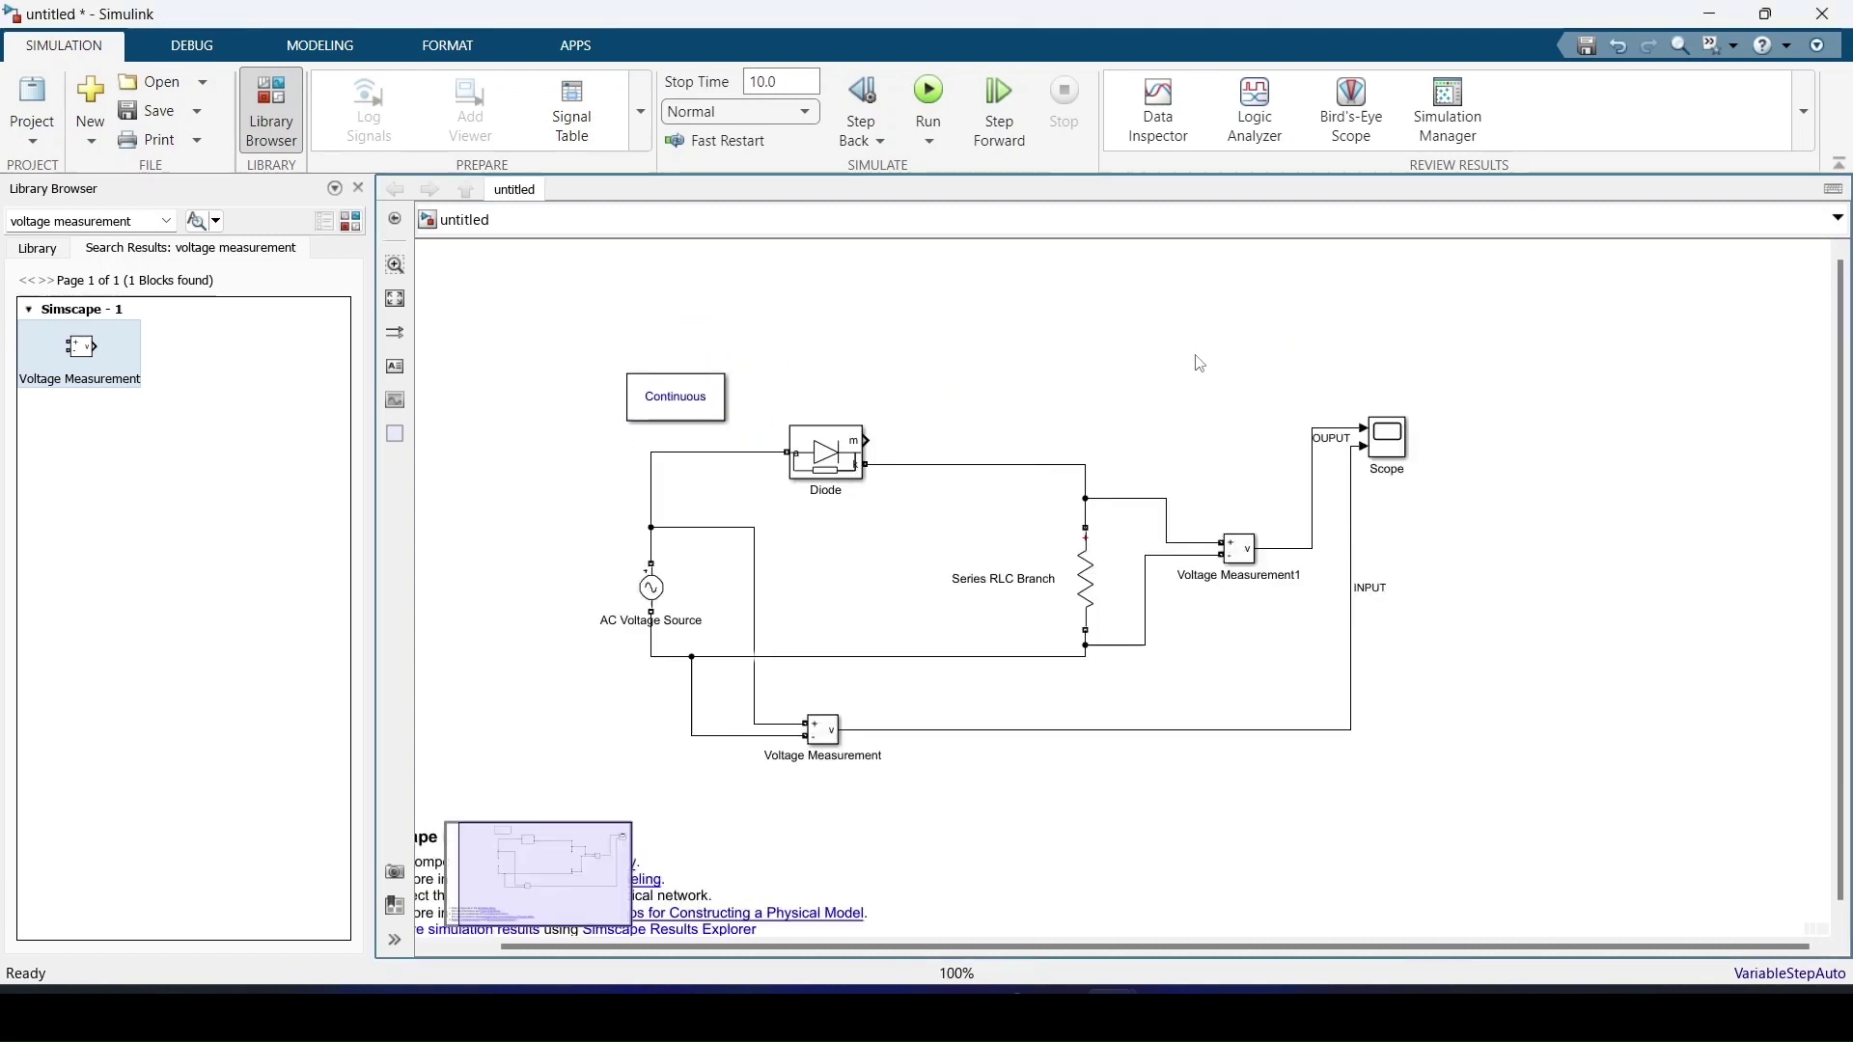
{"action": "scroll", "coordinate": [1435, 576], "scroll_direction": "up", "scroll_amount": 1}
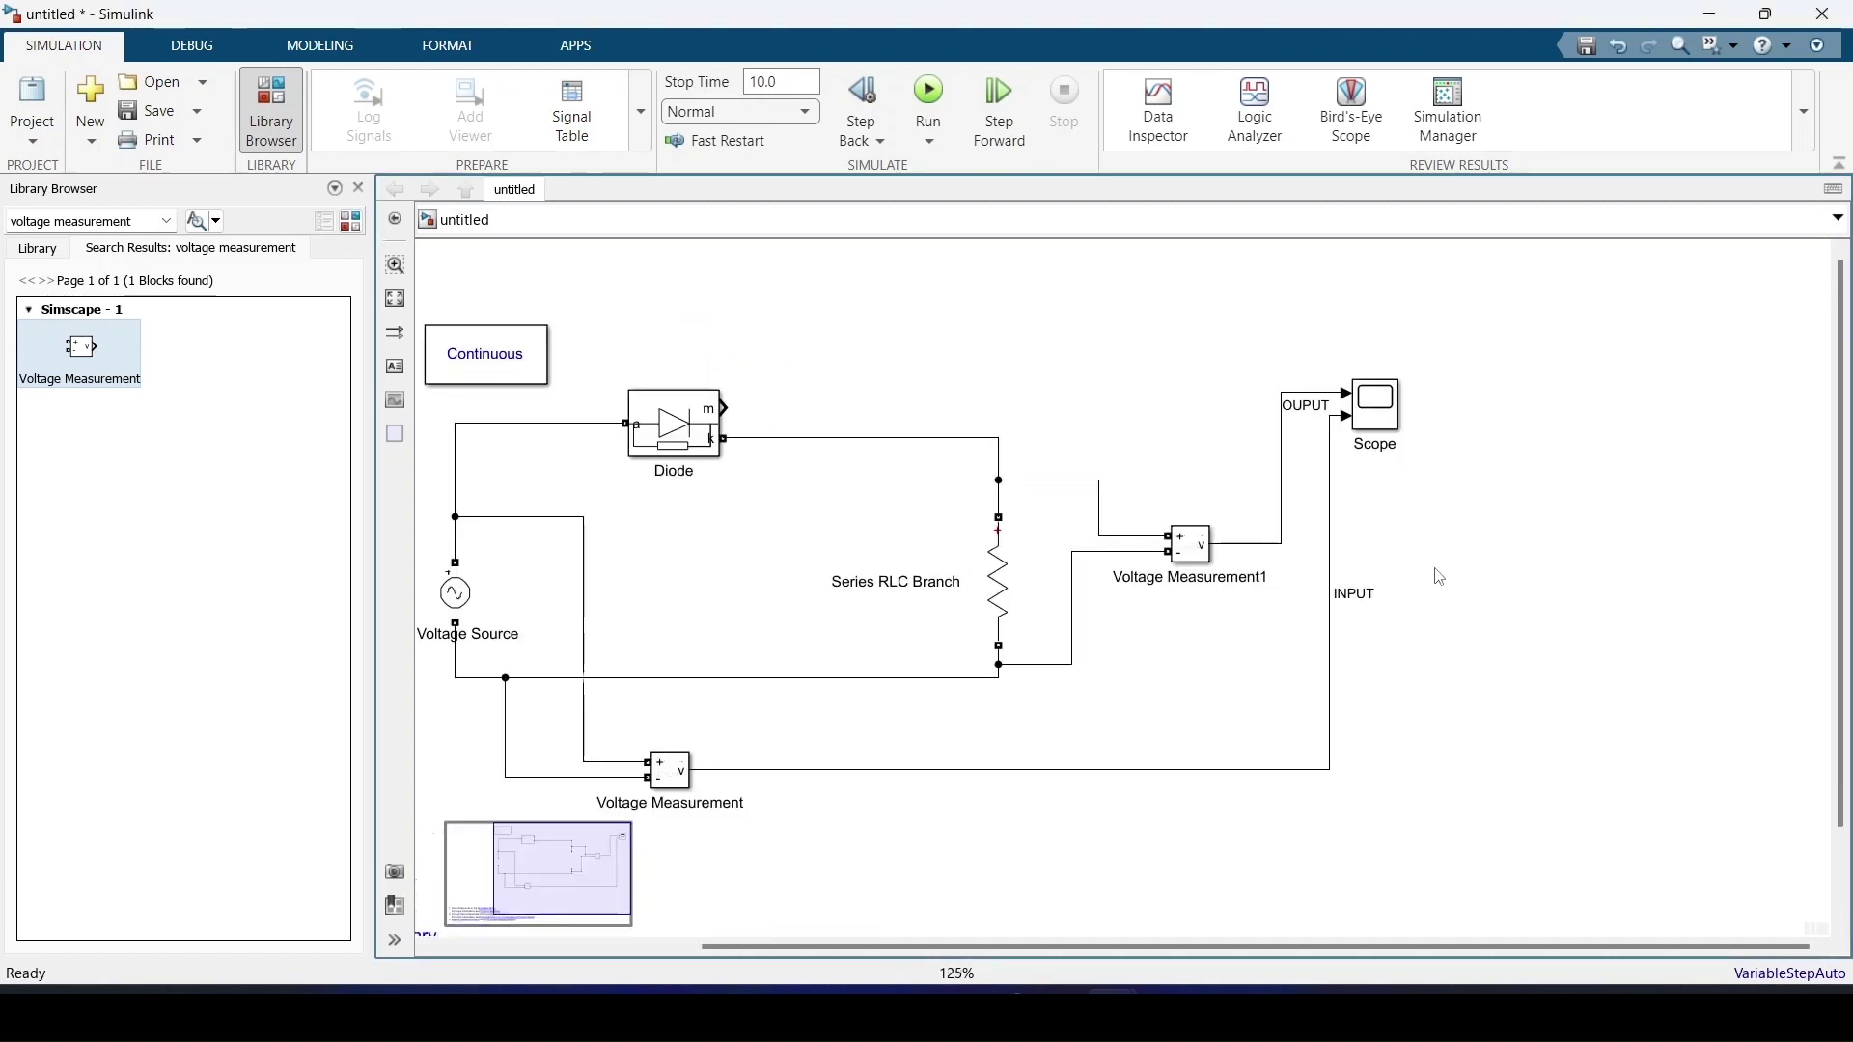
{"action": "double_click", "coordinate": [790, 85]}
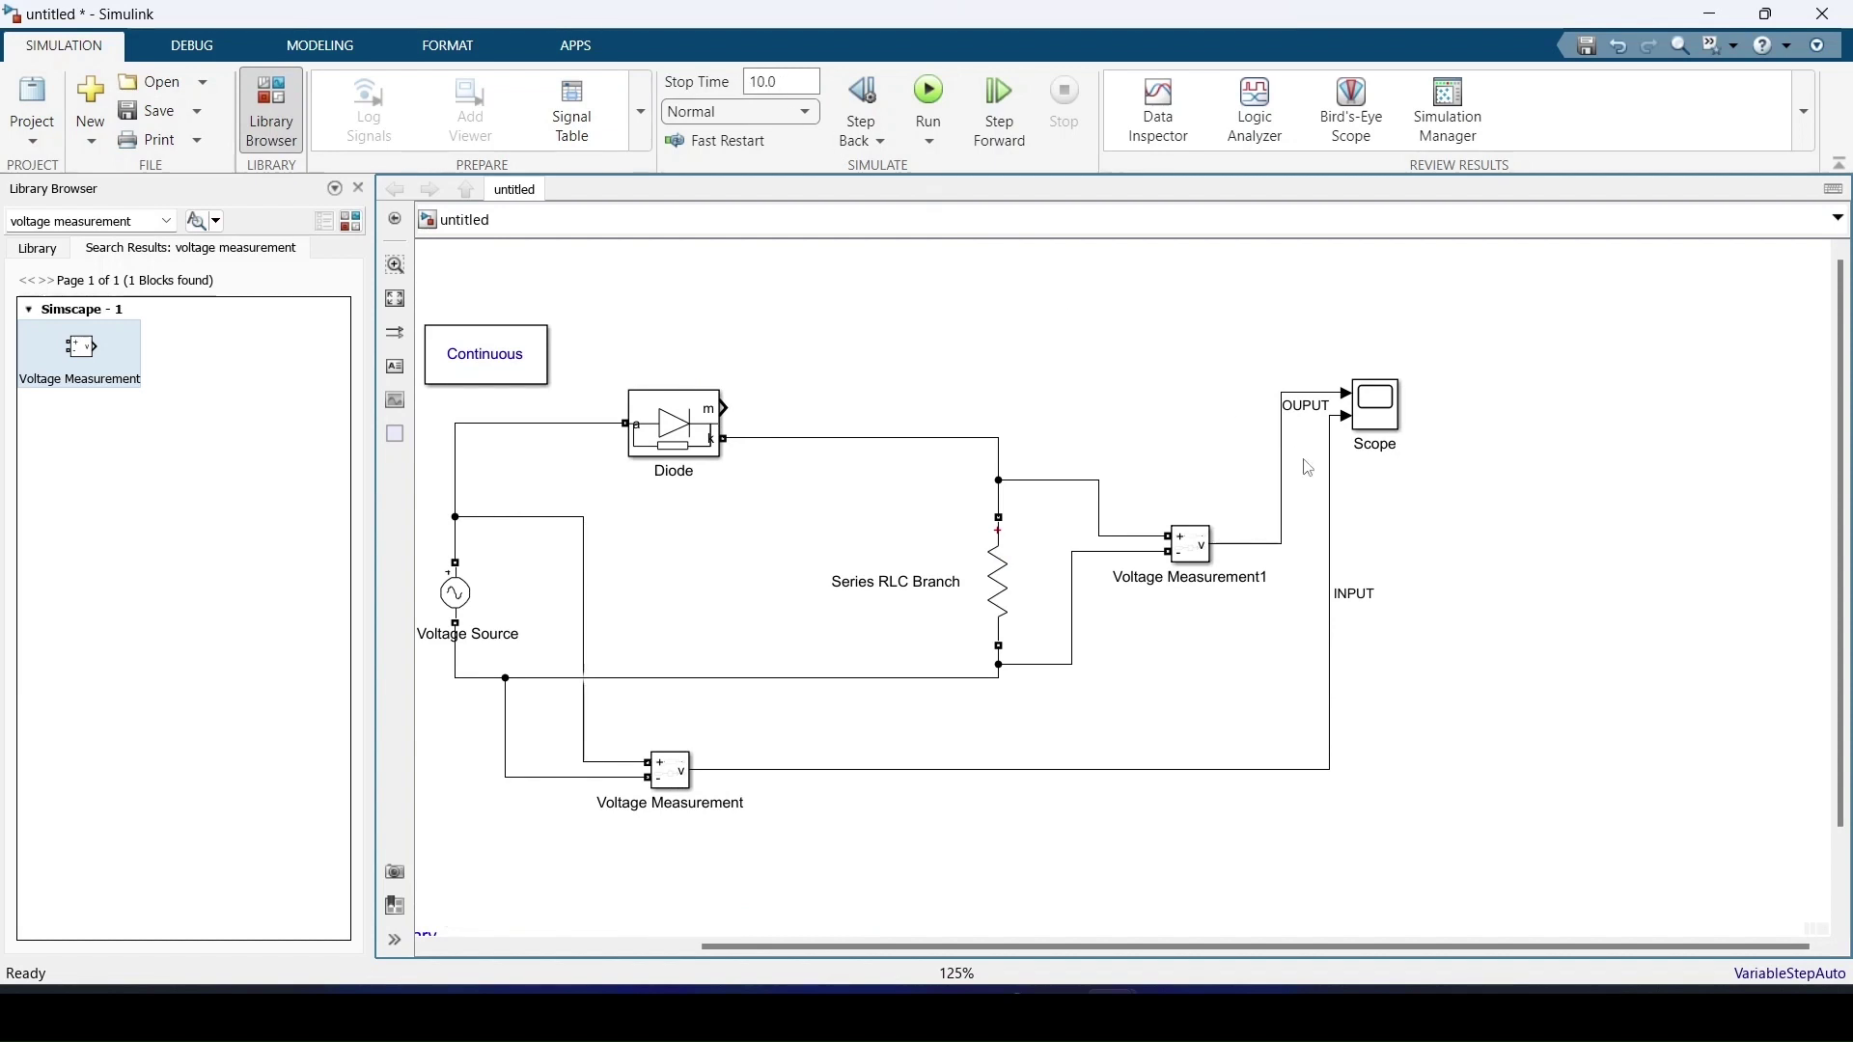
{"action": "key", "text": "BackSpace"}
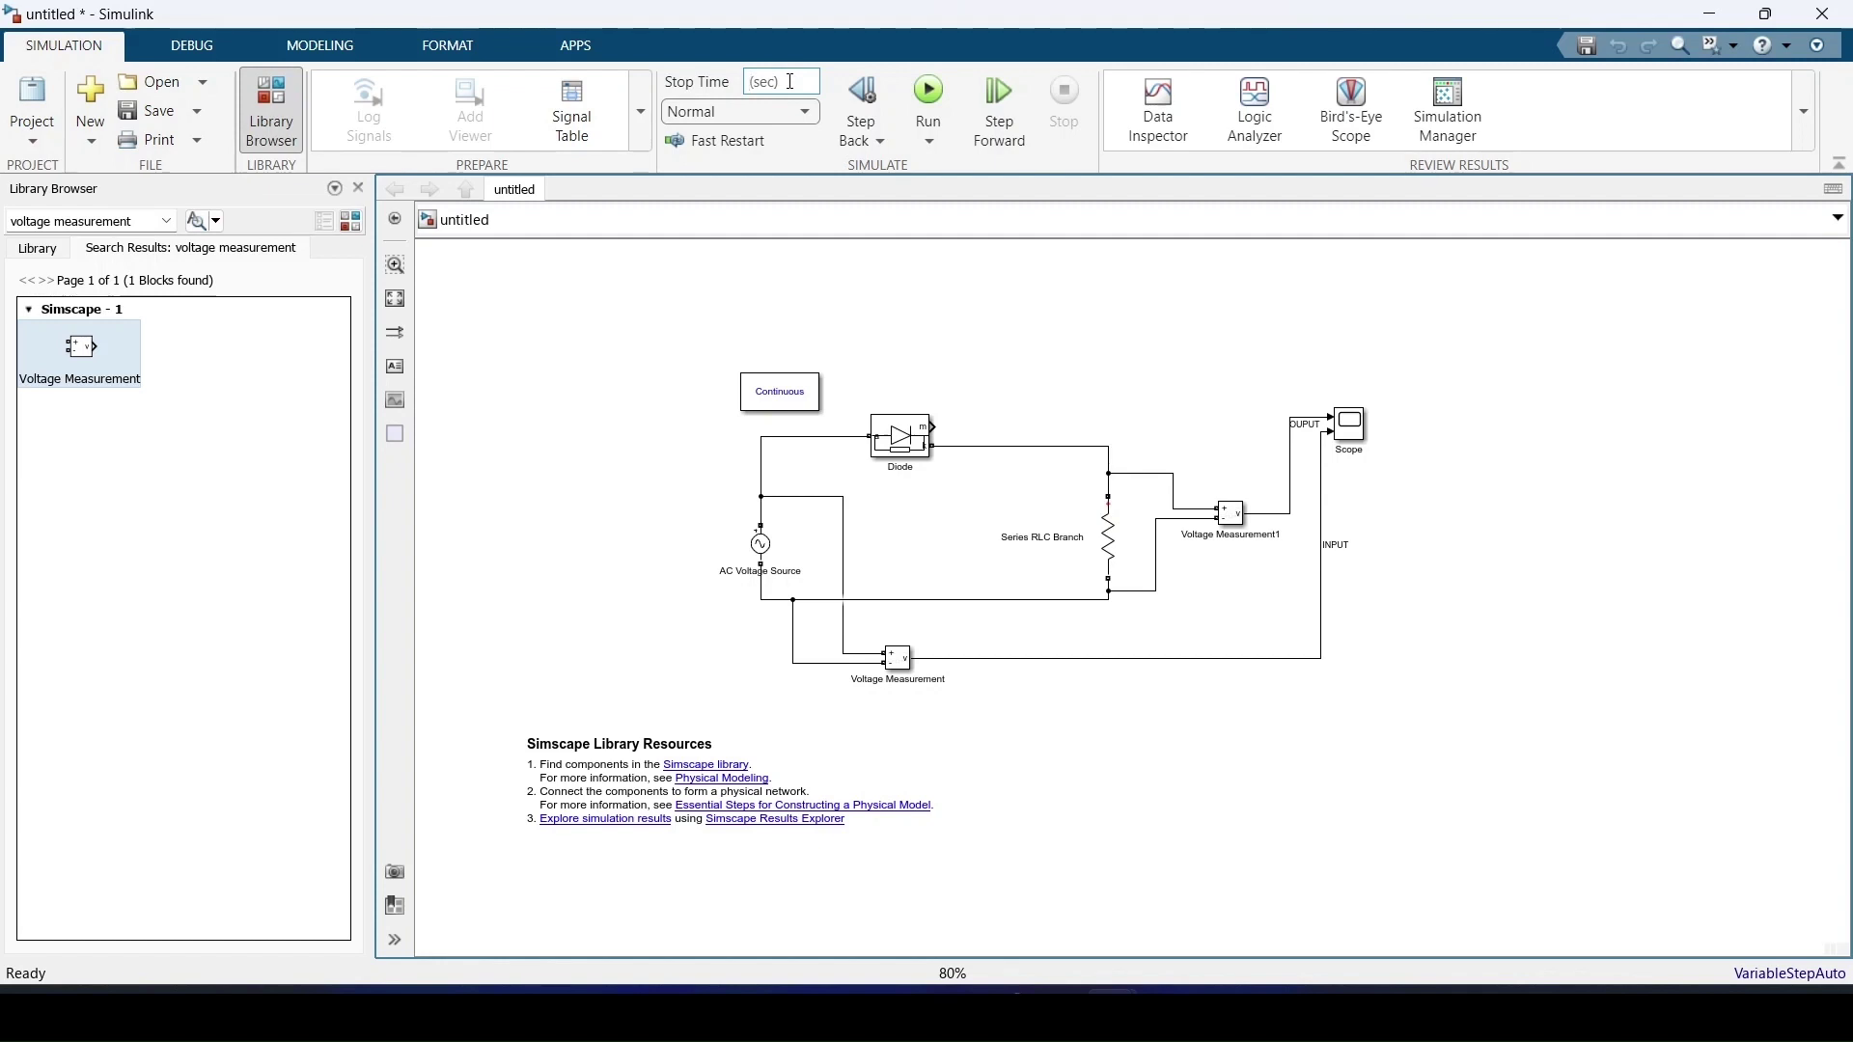
Set stop time to .1 s, run the simulation from the Scope, and maximize the Scope window
{"action": "left_click", "coordinate": [791, 81]}
{"action": "type", "text": ".1"}
{"action": "double_click", "coordinate": [1358, 432]}
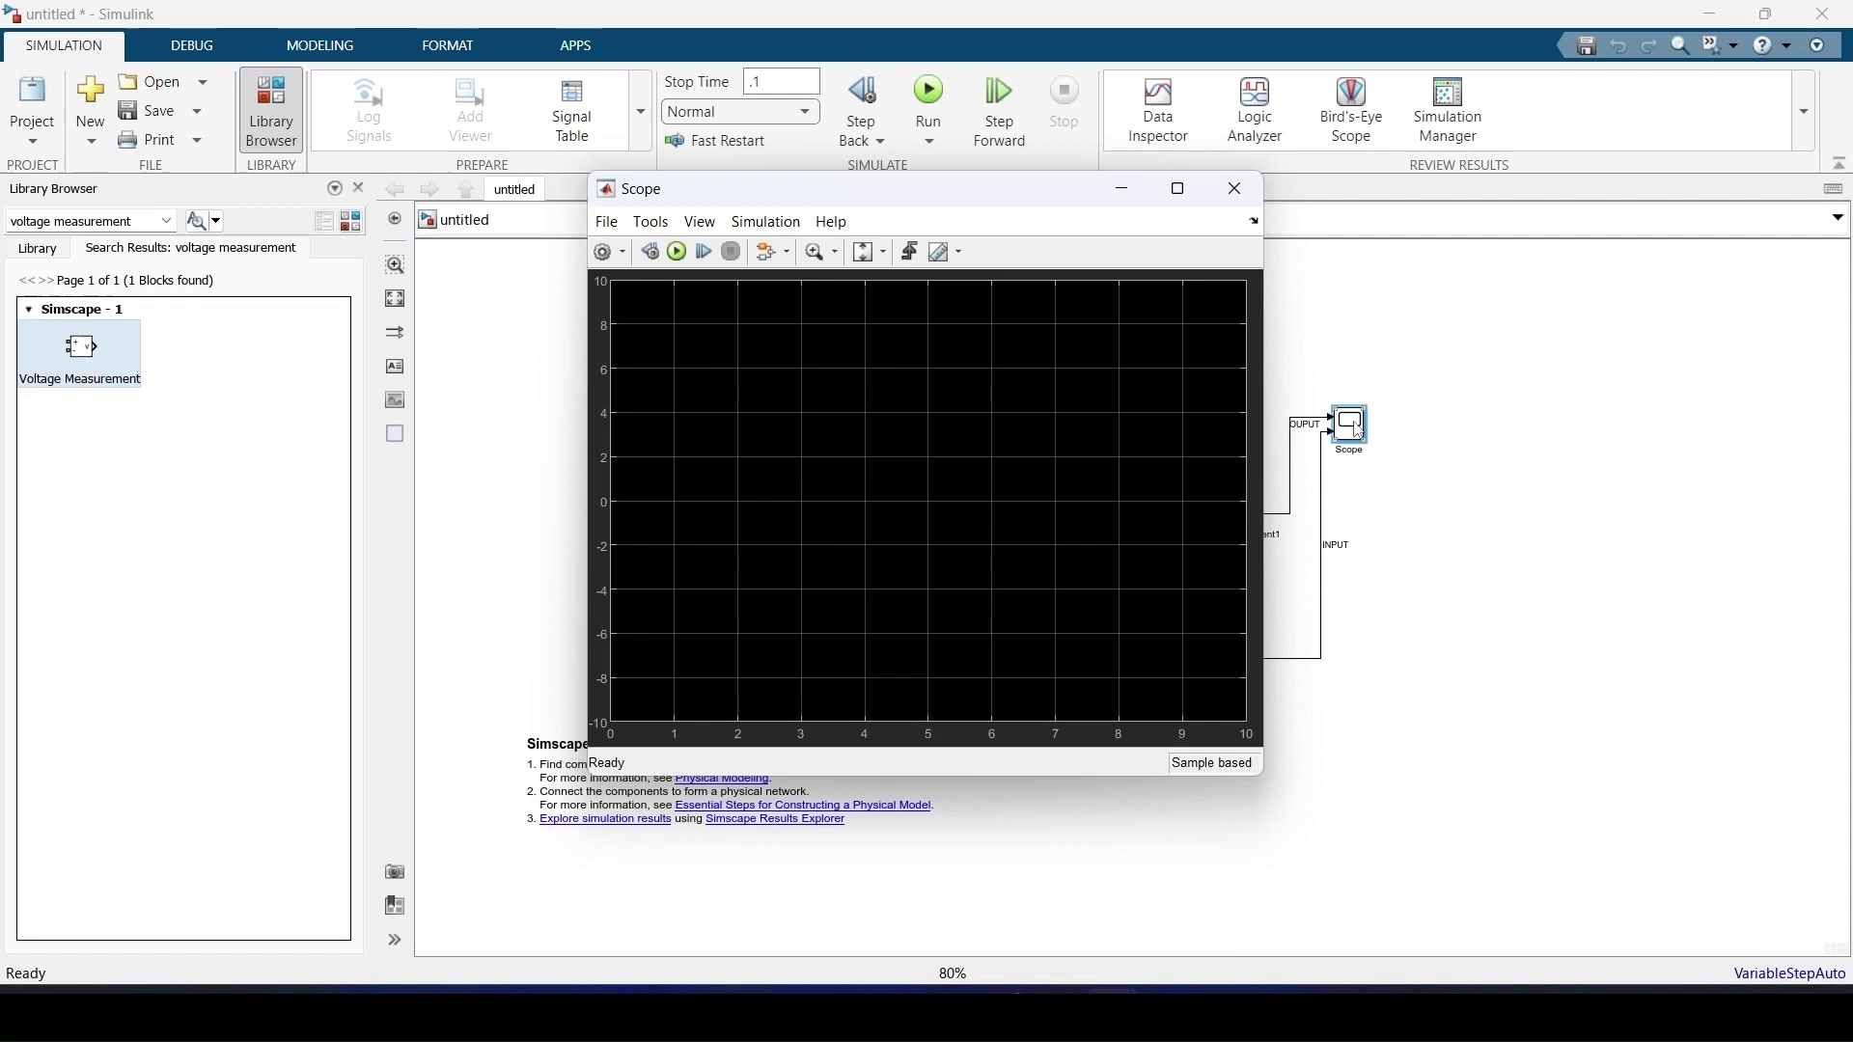
{"action": "left_click", "coordinate": [678, 254]}
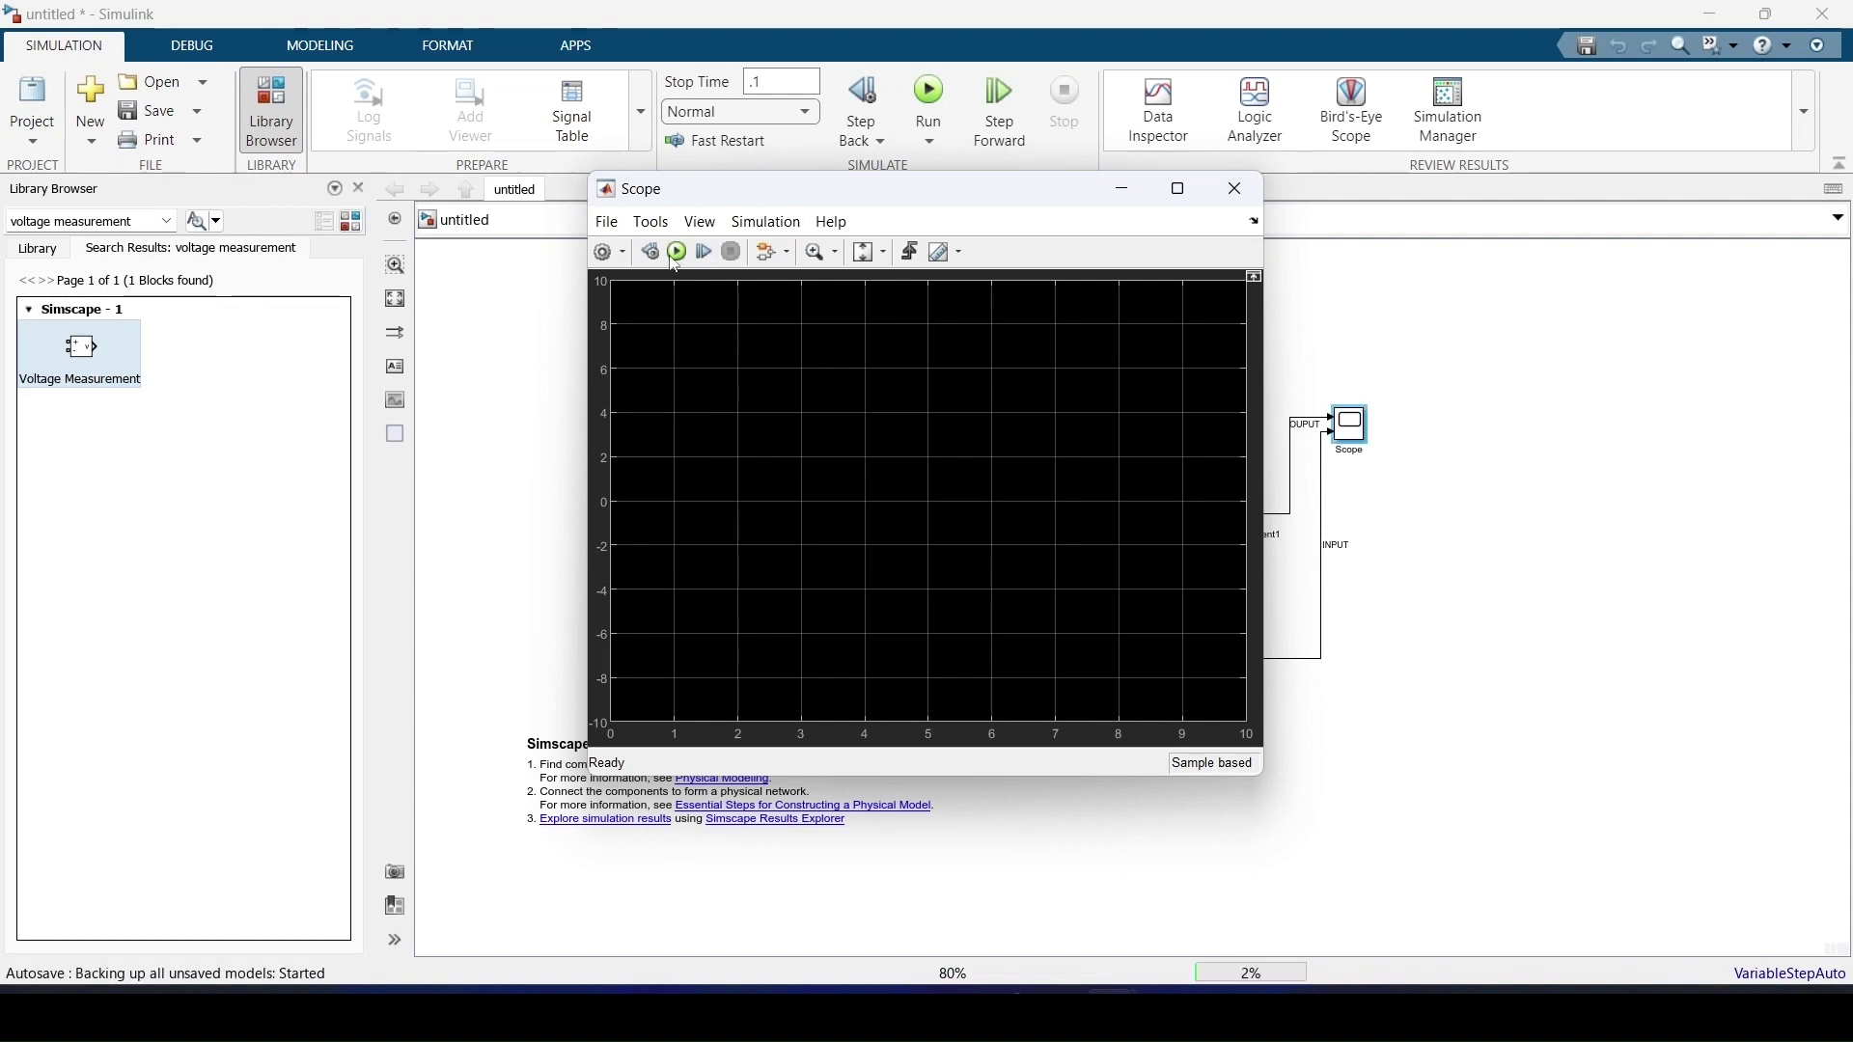
{"action": "left_click", "coordinate": [1180, 192]}
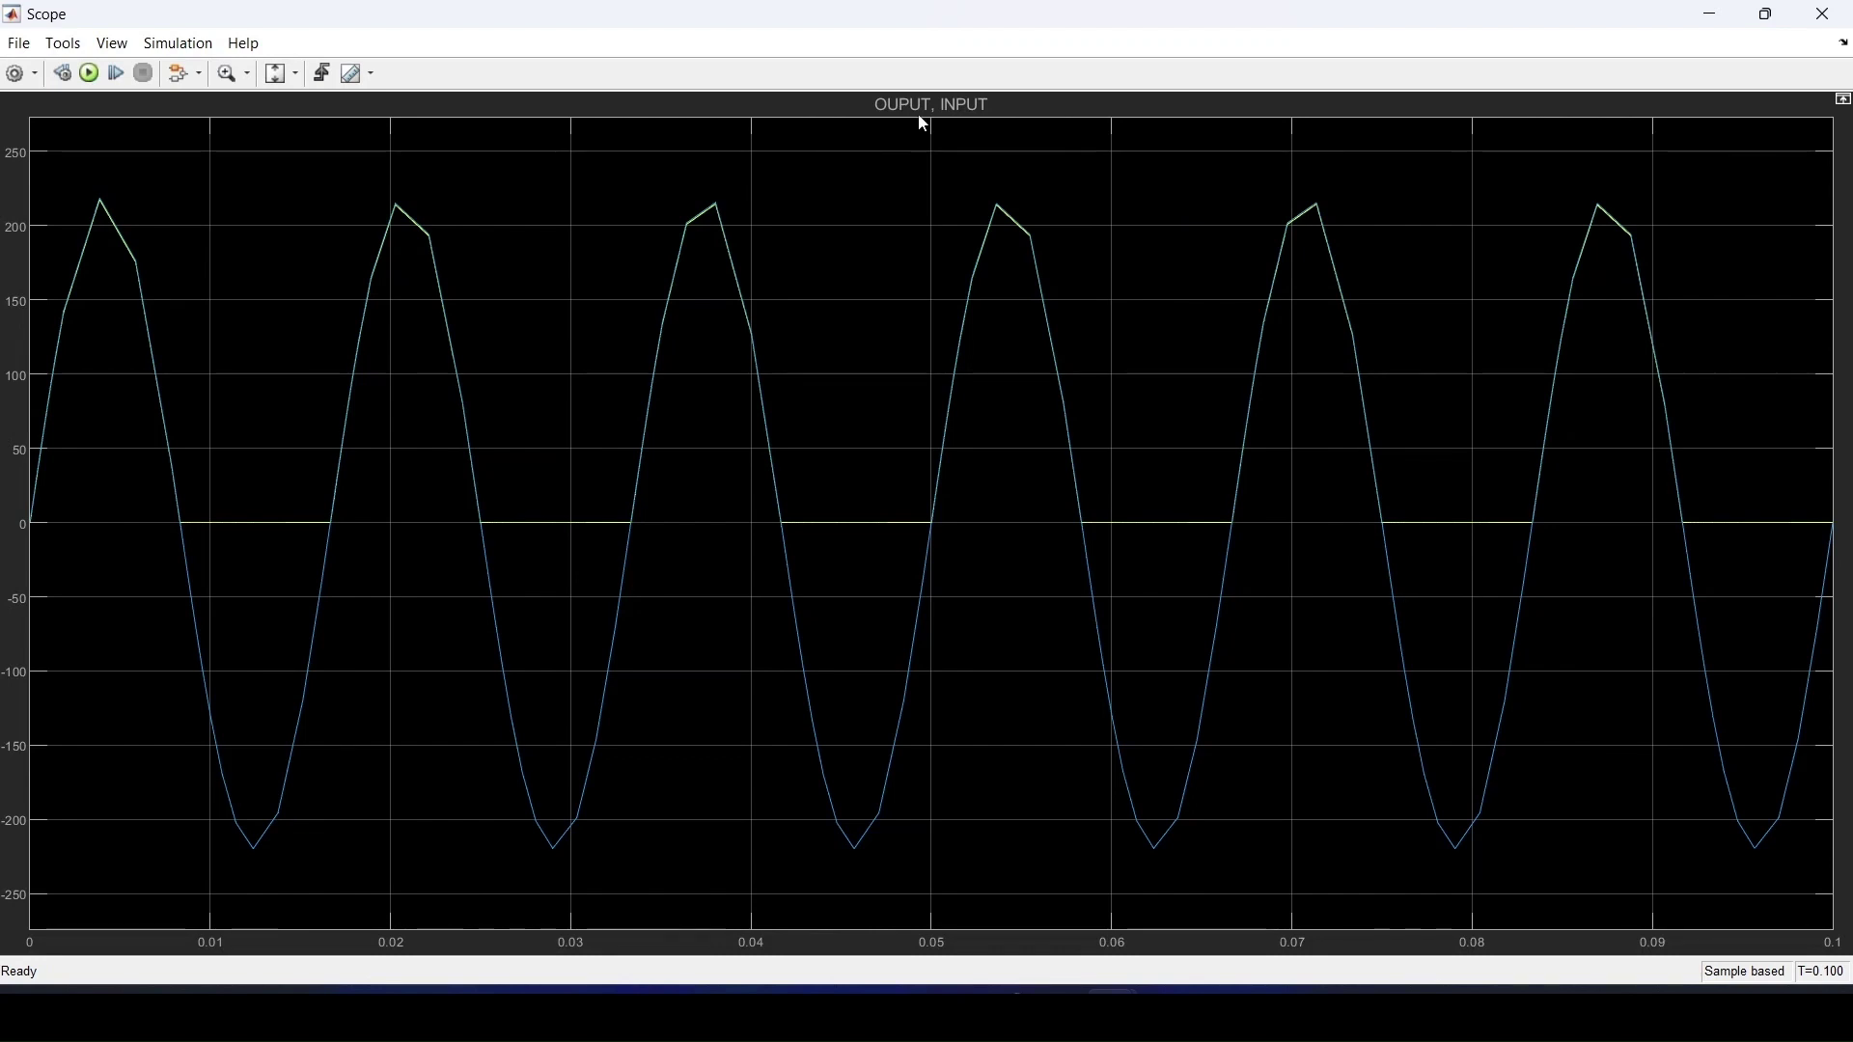
Switch the Scope layout to a 2-row by 1-column grid, OUPUT above INPUT
{"action": "left_click", "coordinate": [100, 46]}
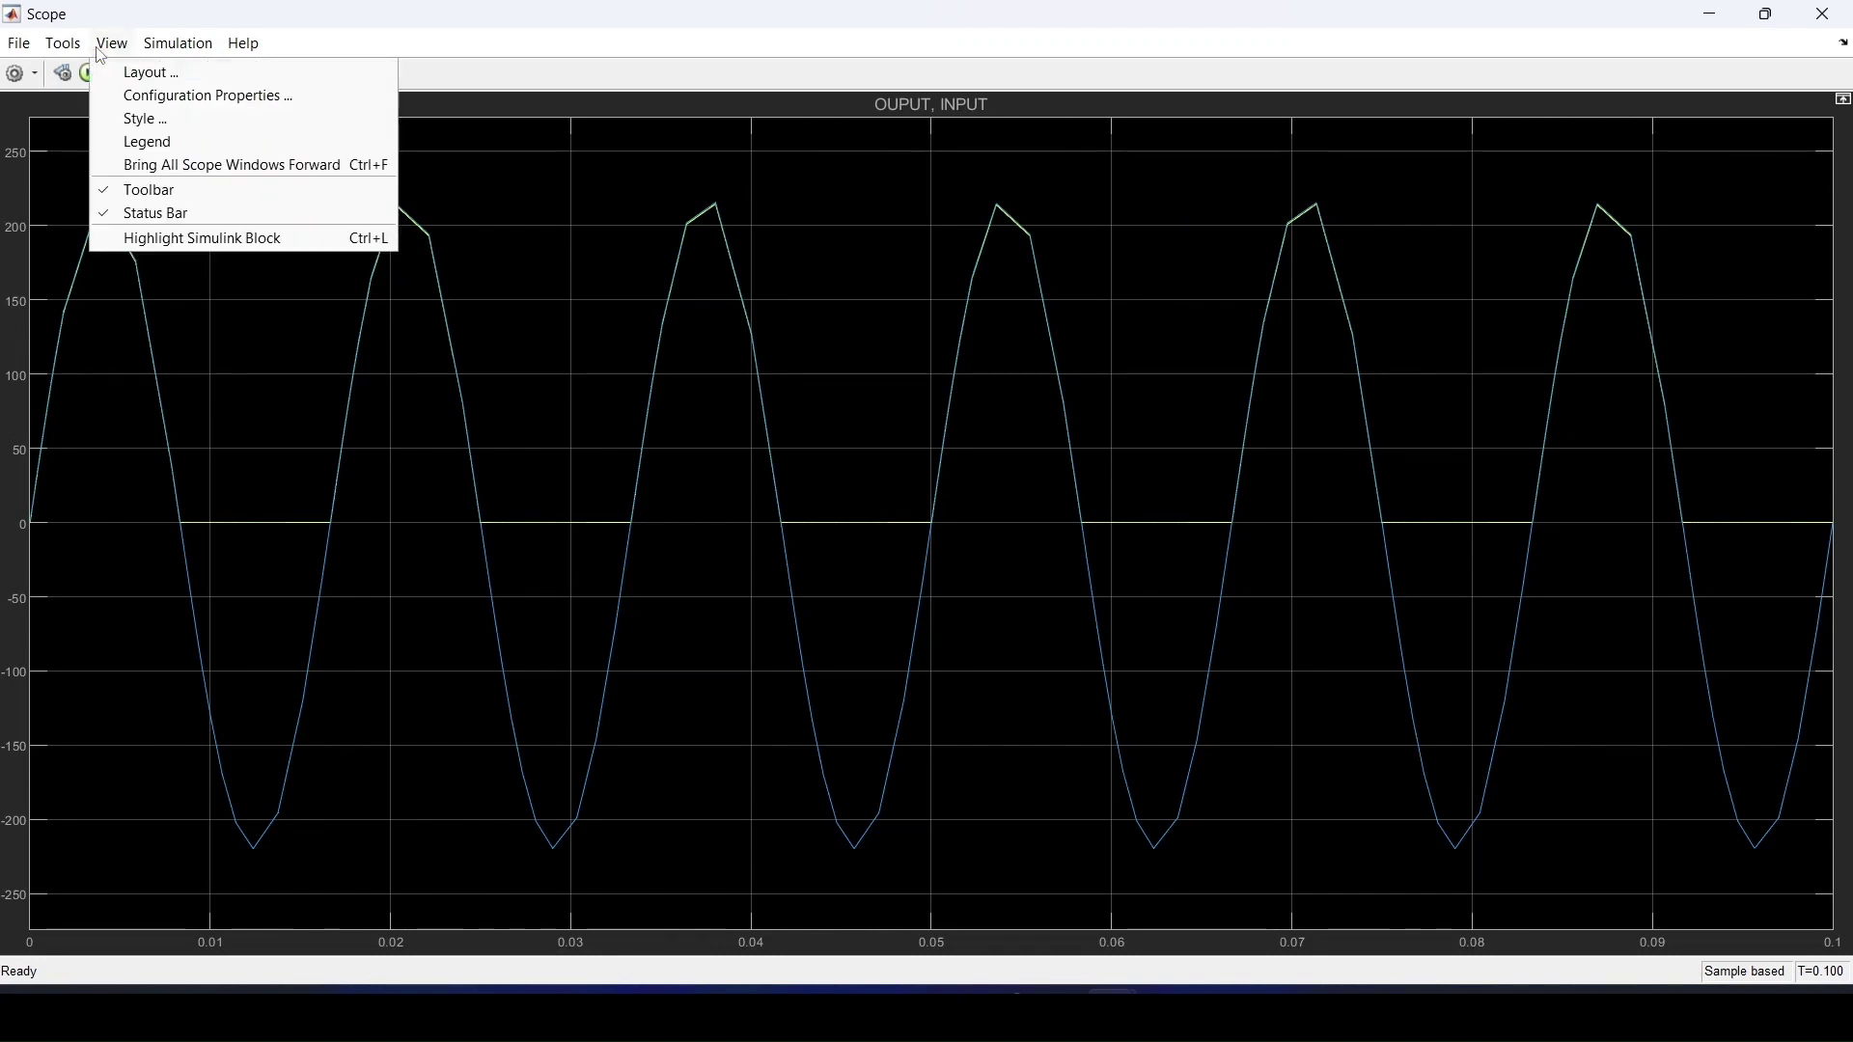
{"action": "left_click", "coordinate": [150, 72]}
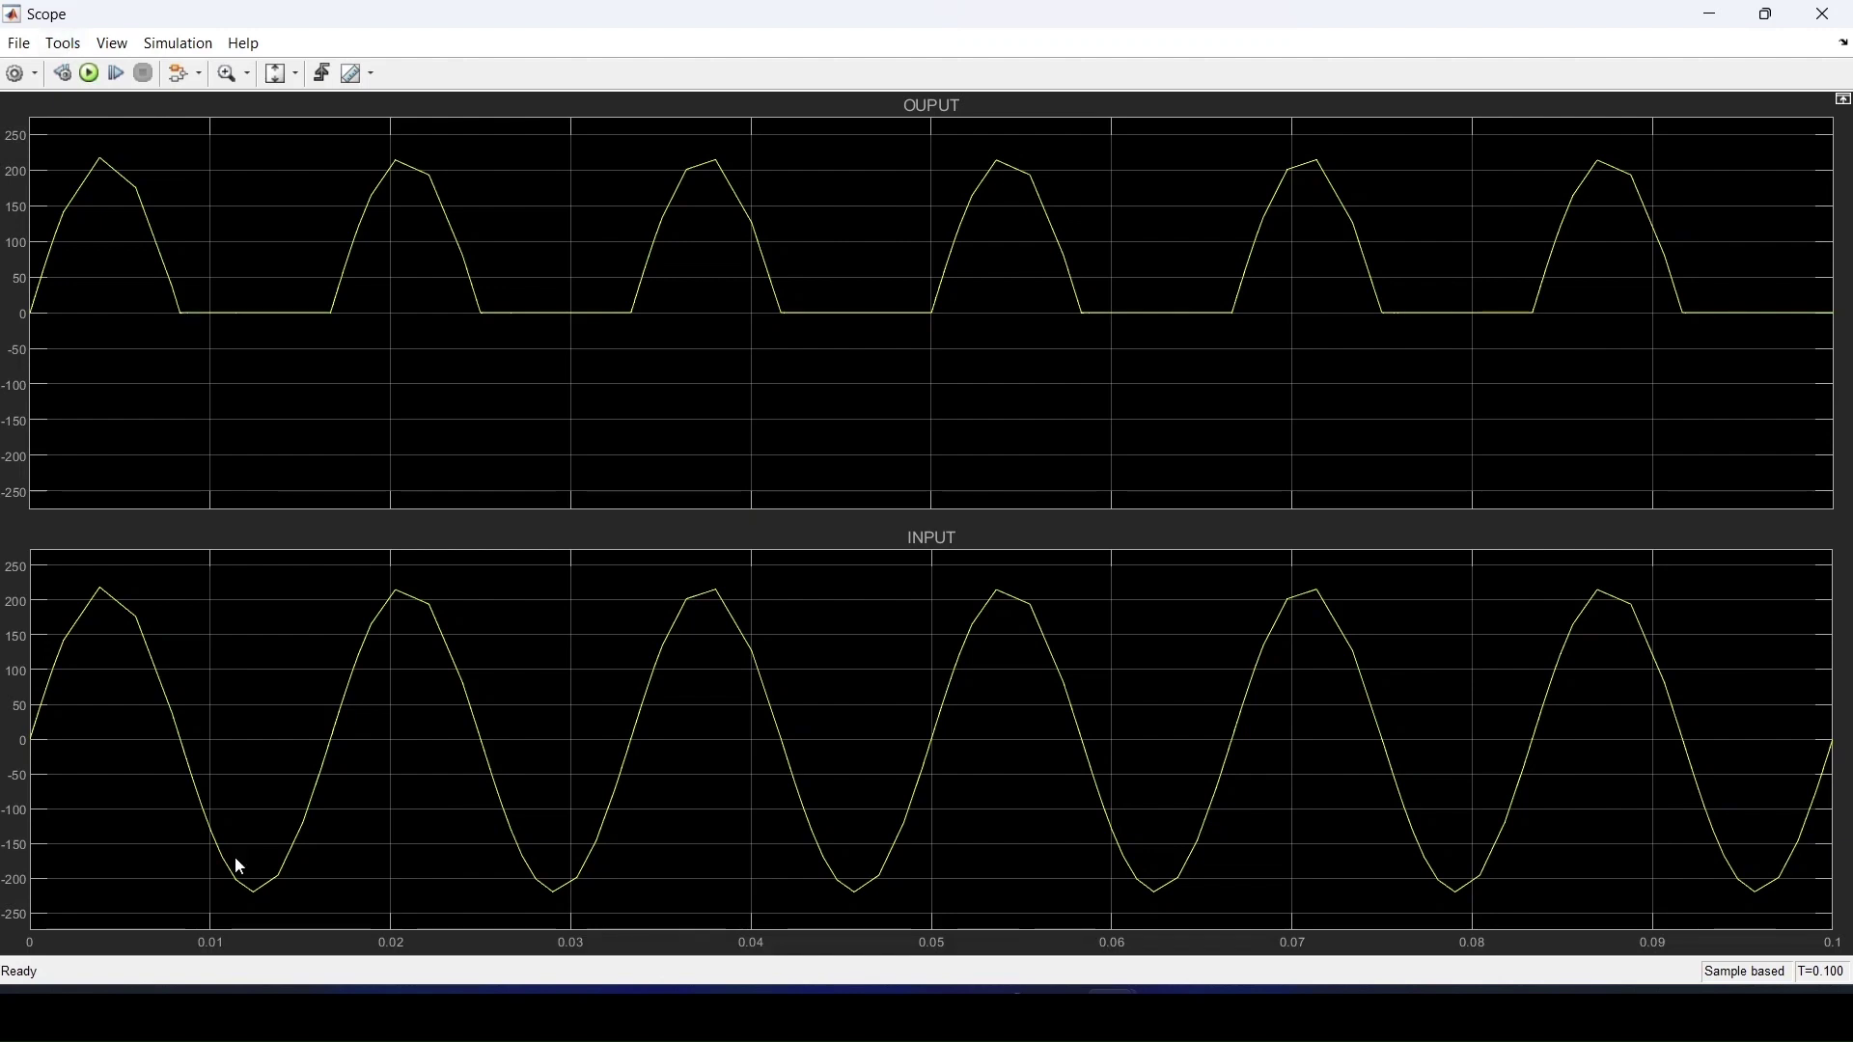
Enable cursor measurements, place cursors at 8.278e-03 s and 0.017 s on OUPUT, then minimize the Scope
{"action": "left_click", "coordinate": [60, 46]}
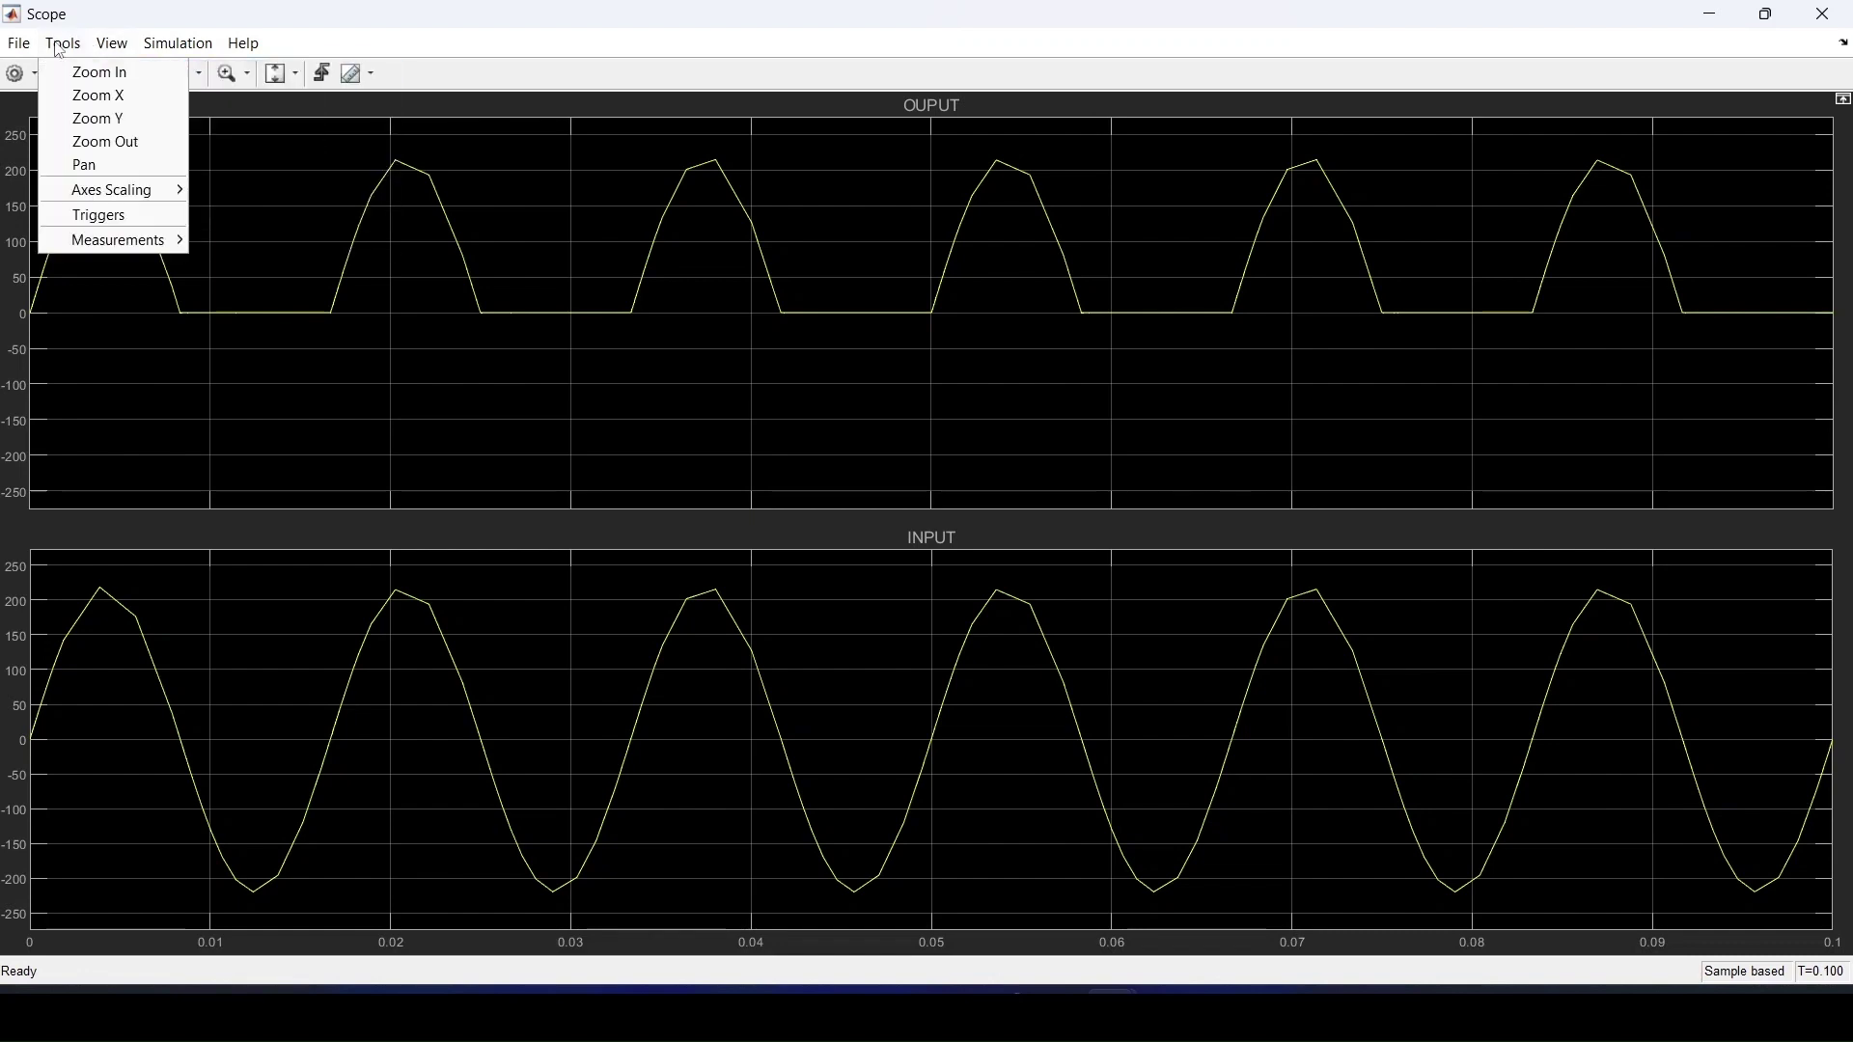
{"action": "mouse_move", "coordinate": [145, 239]}
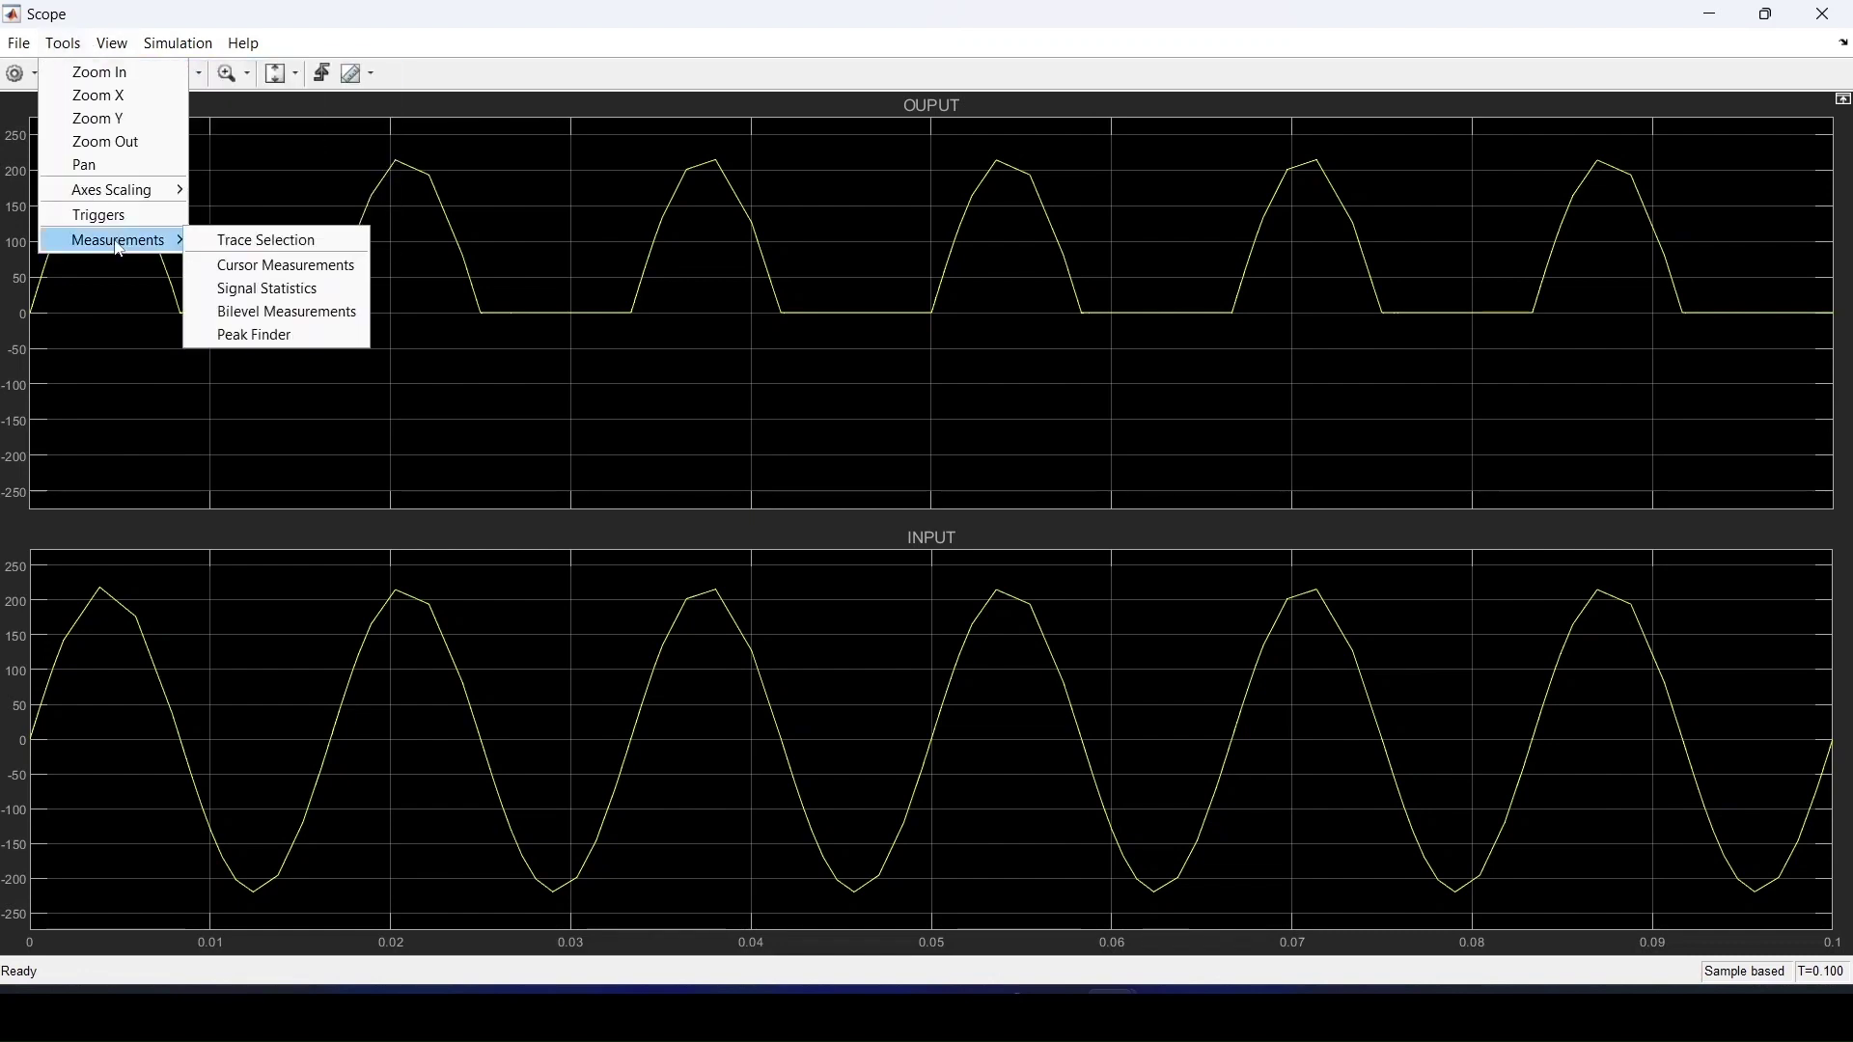
{"action": "left_click", "coordinate": [265, 263]}
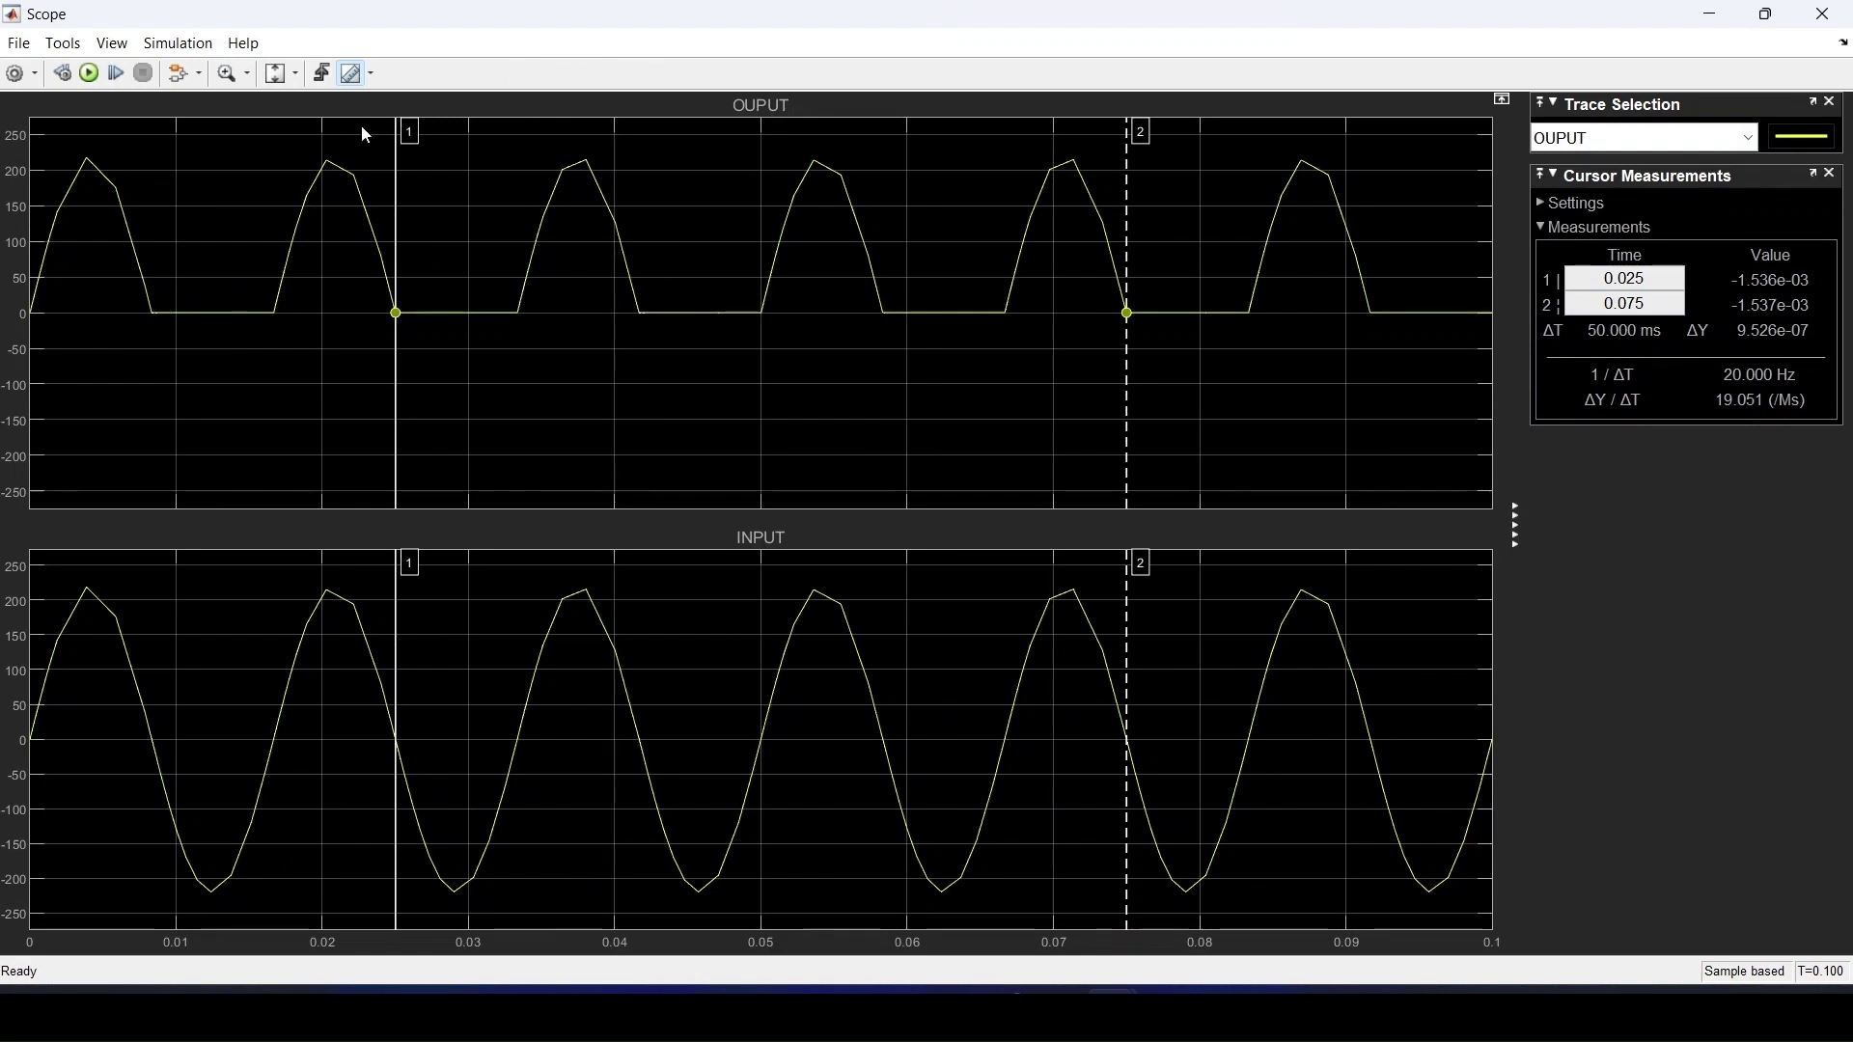
{"action": "left_click_drag", "start_coordinate": [413, 132], "coordinate": [152, 313]}
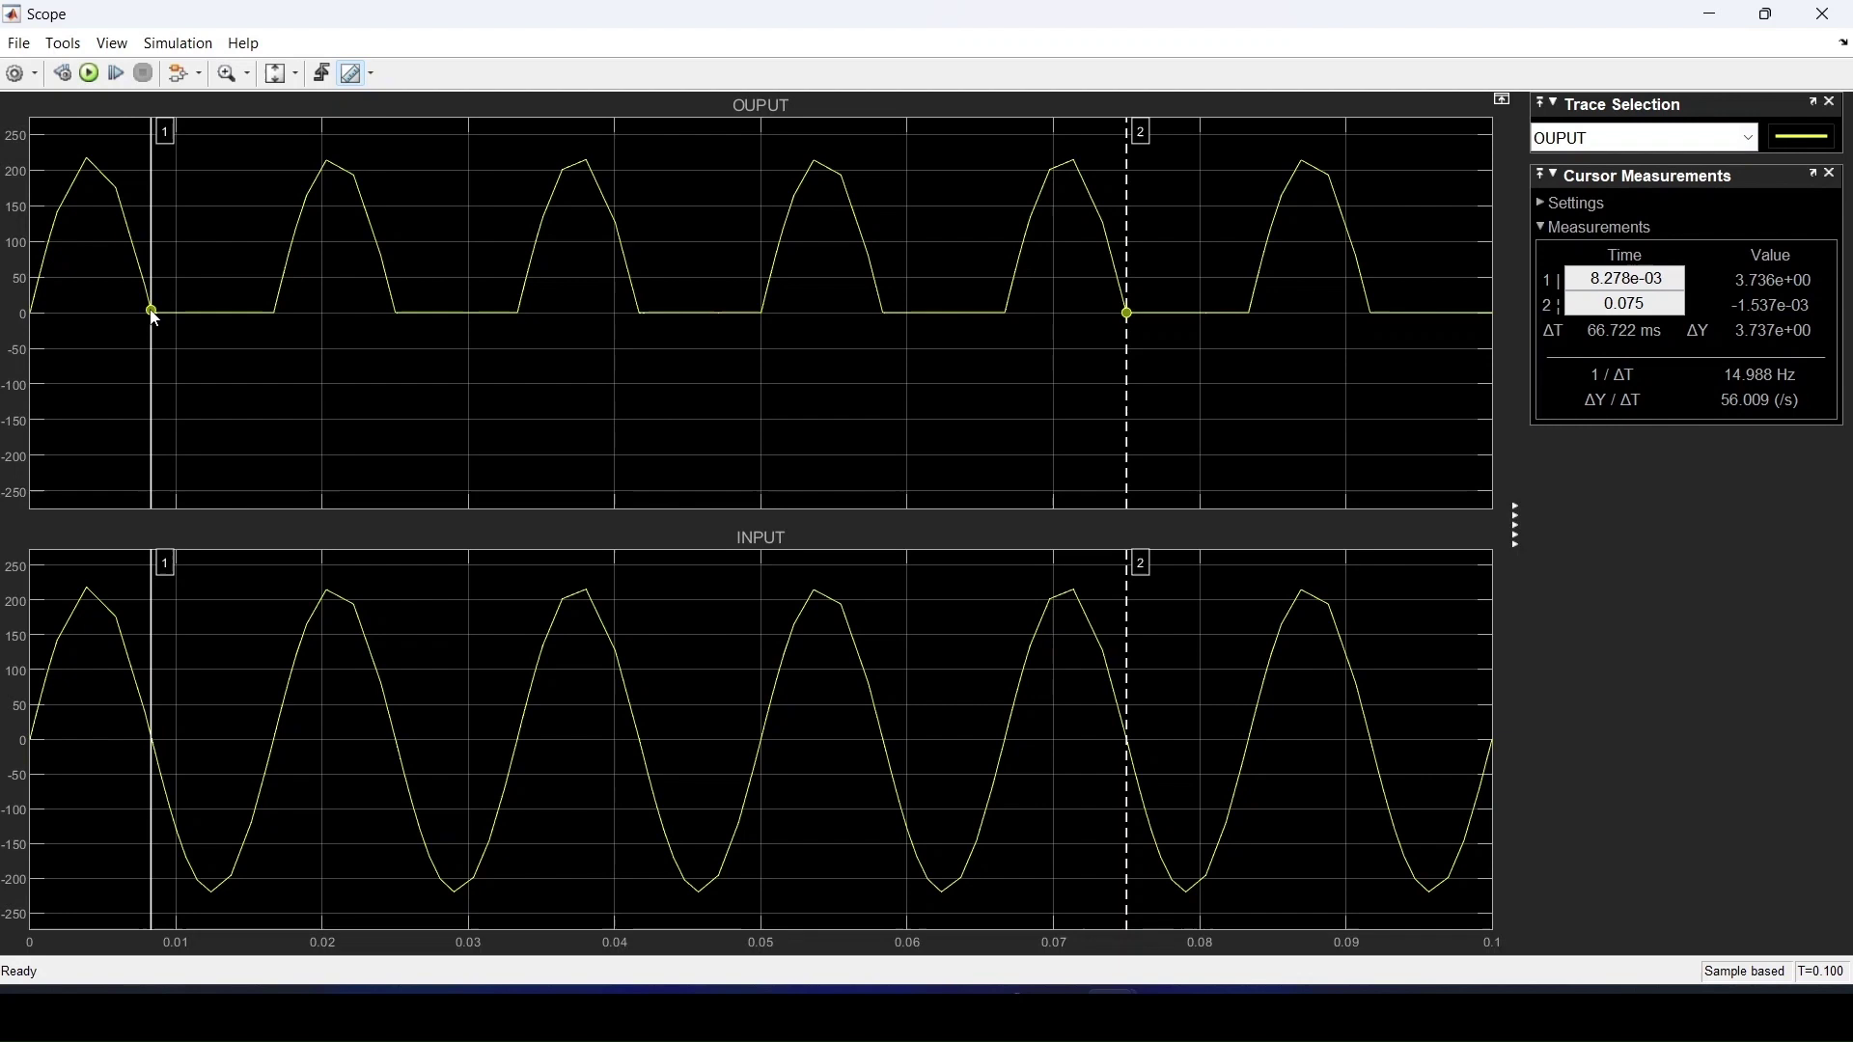
{"action": "left_click_drag", "start_coordinate": [1146, 127], "coordinate": [274, 311]}
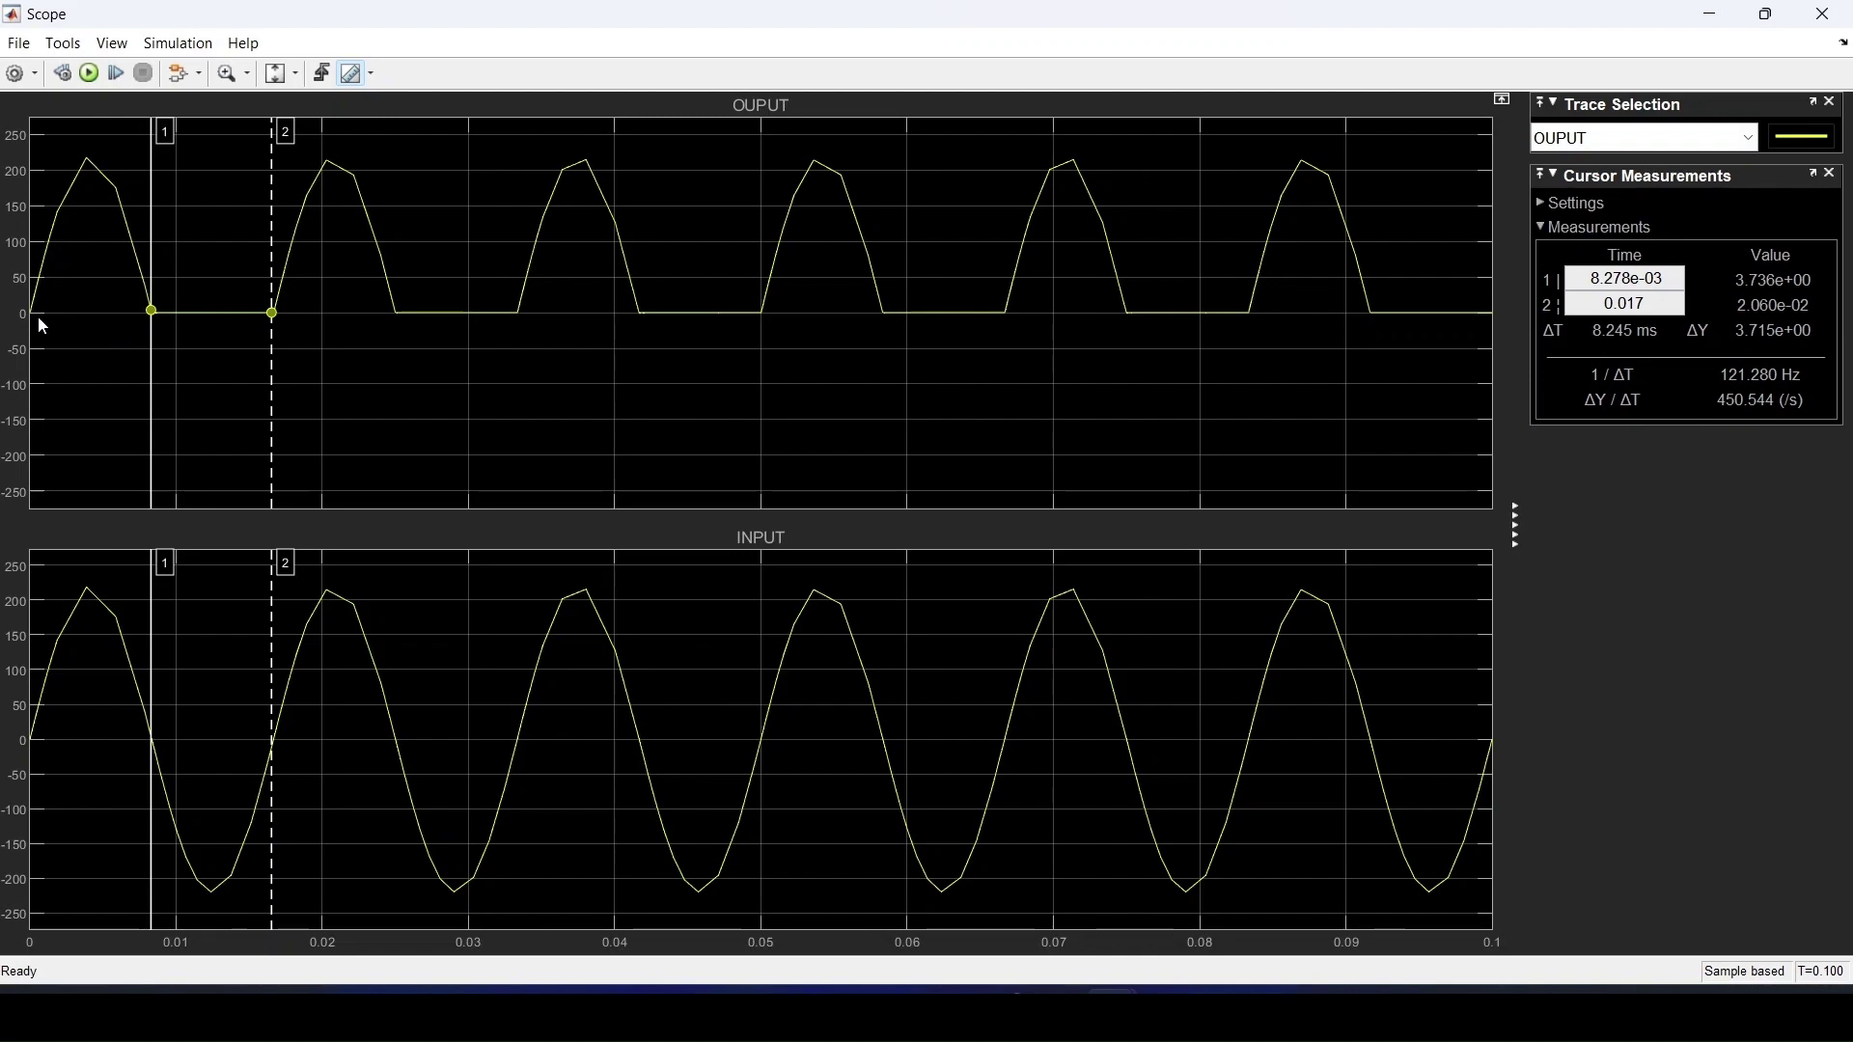
{"action": "left_click", "coordinate": [1708, 12]}
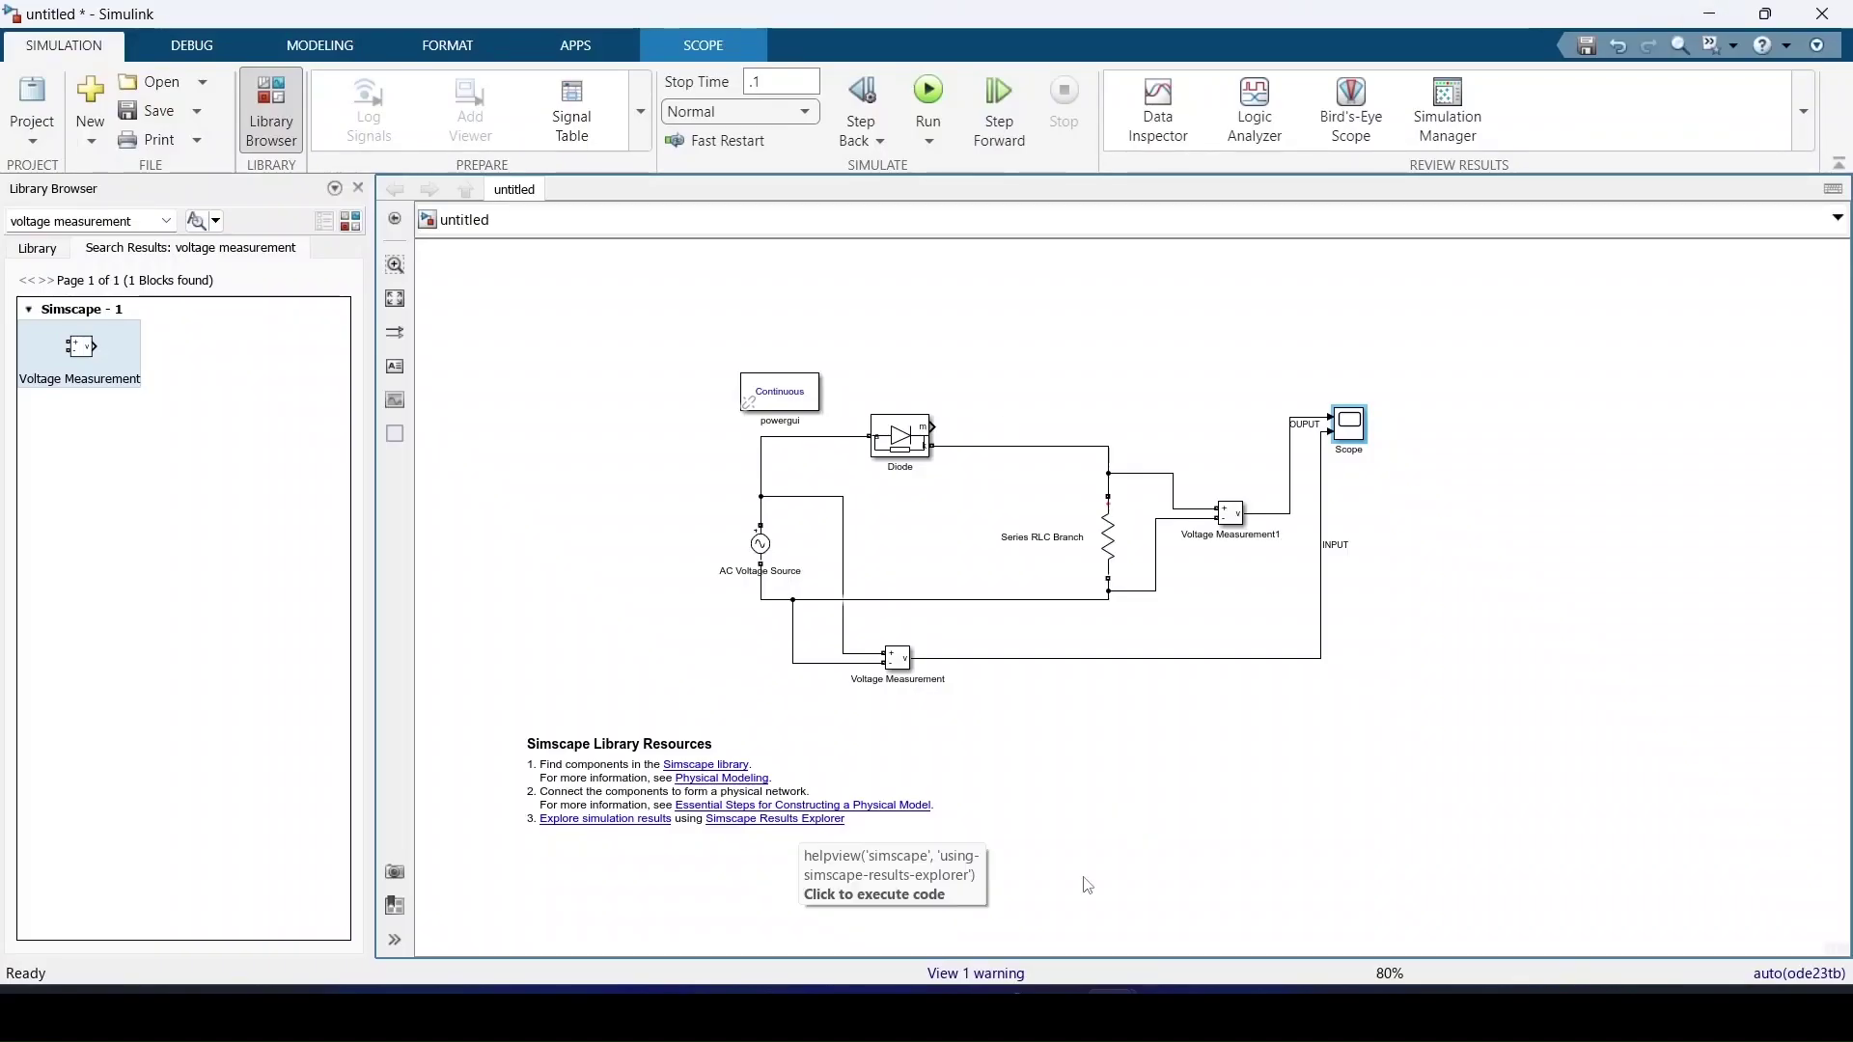